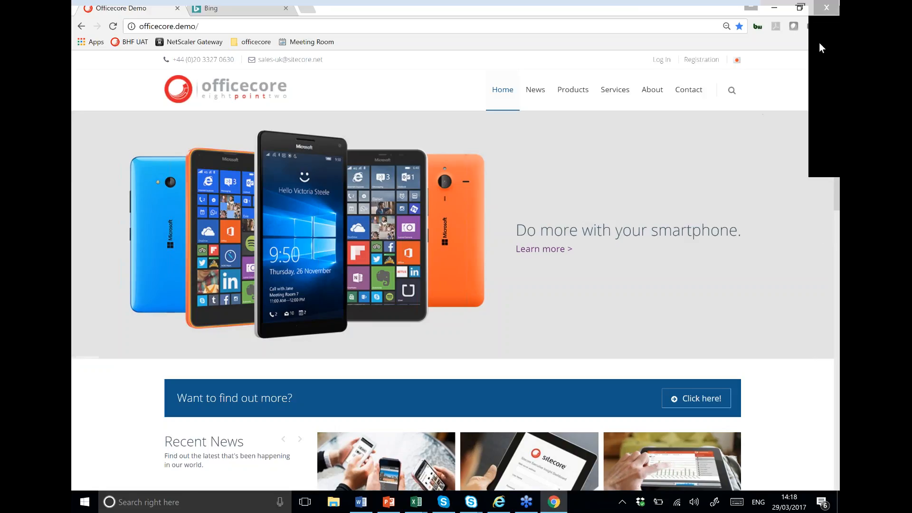
Step: Search Bing for 'surface pro 4' and scroll down to the 'Surface Pro 4 At Officecore' ad
click(830, 25)
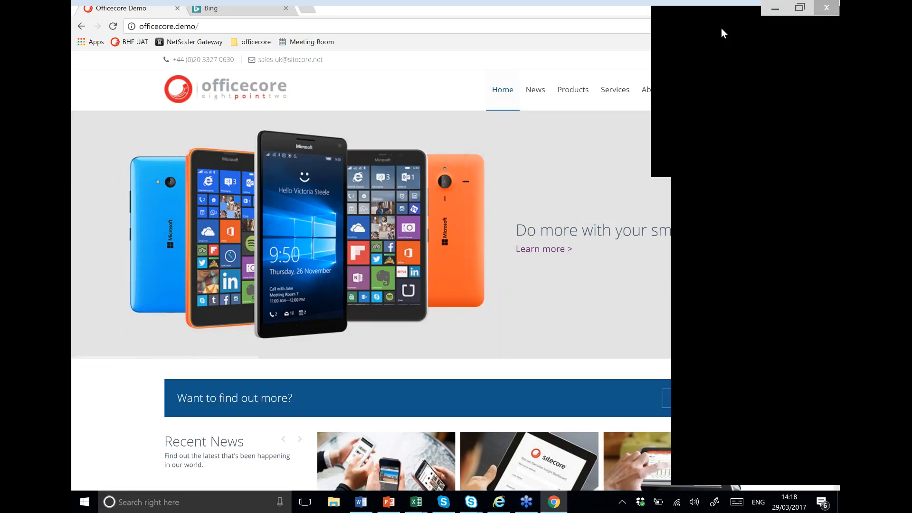
click(675, 25)
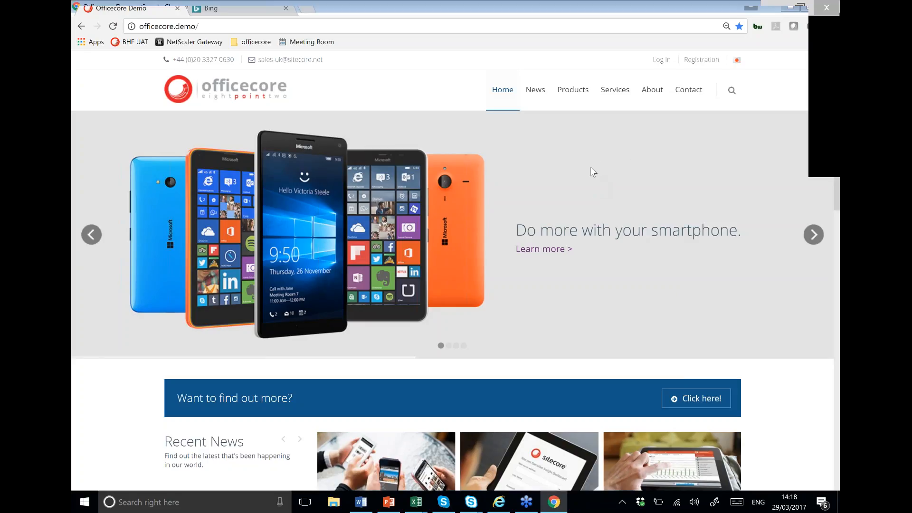
click(246, 6)
text(surface )
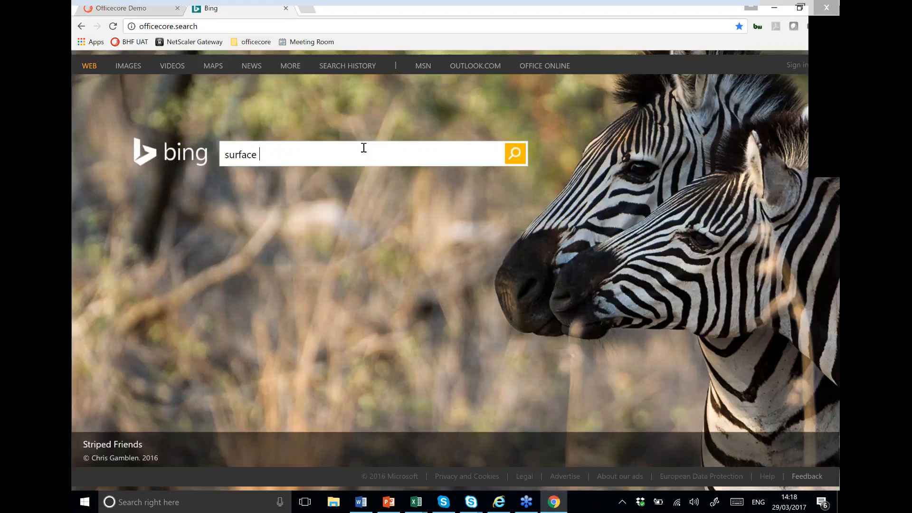
text(pro 4)
click(512, 156)
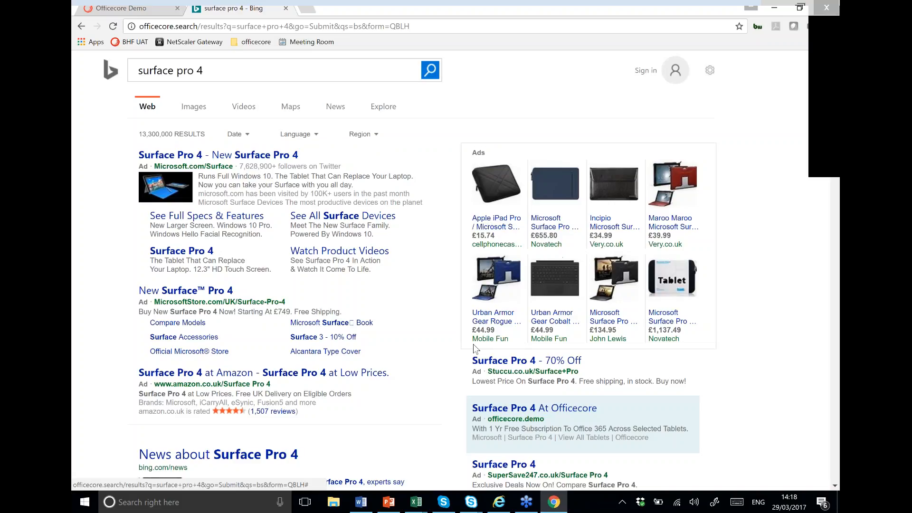
scroll(546, 357, down, 2)
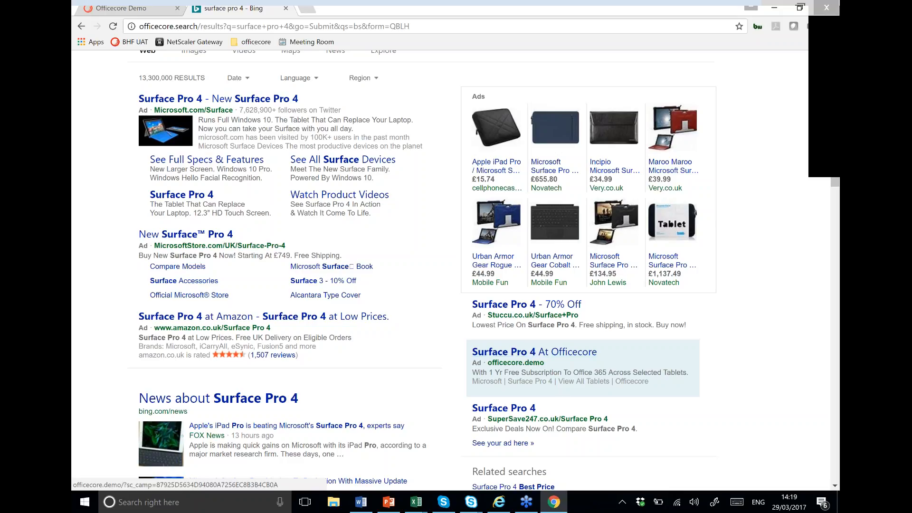
Step: Follow the 'Surface Pro 4 At Officecore' ad and open the Surface Pro 4 product page via 'Learn more >'
click(537, 353)
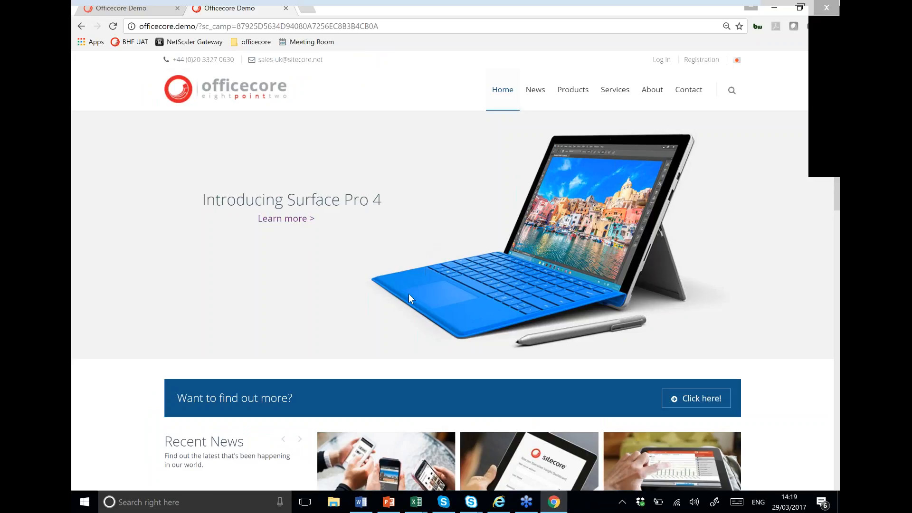
click(299, 221)
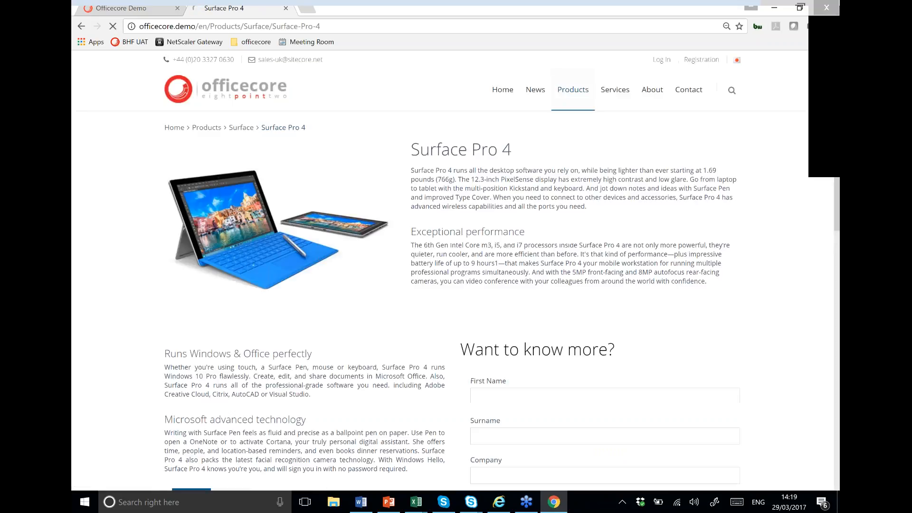
Step: Enter the contact's first name, surname and company in the Surface Pro 4 enquiry form
scroll(492, 321, down, 1)
click(492, 340)
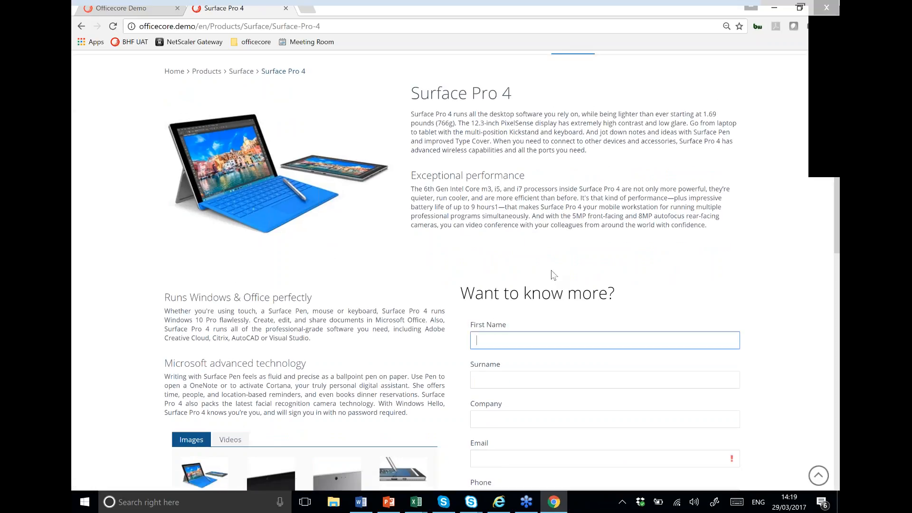
scroll(553, 275, down, 1)
key(Tab)
key(Tab)
text(Ratio)
Step: Autofill the contact's saved email and phone number, then submit the enquiry
key(Tab)
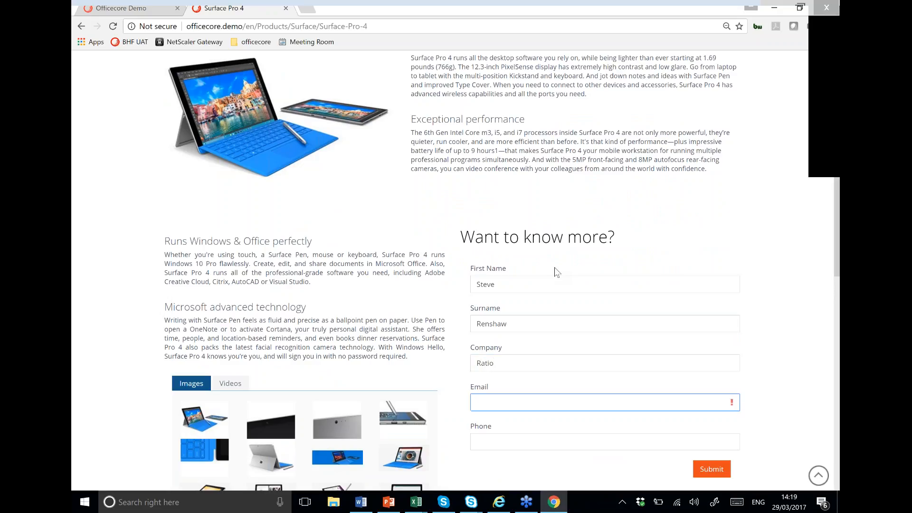
text(steve)
key(Down)
key(Return)
key(Tab)
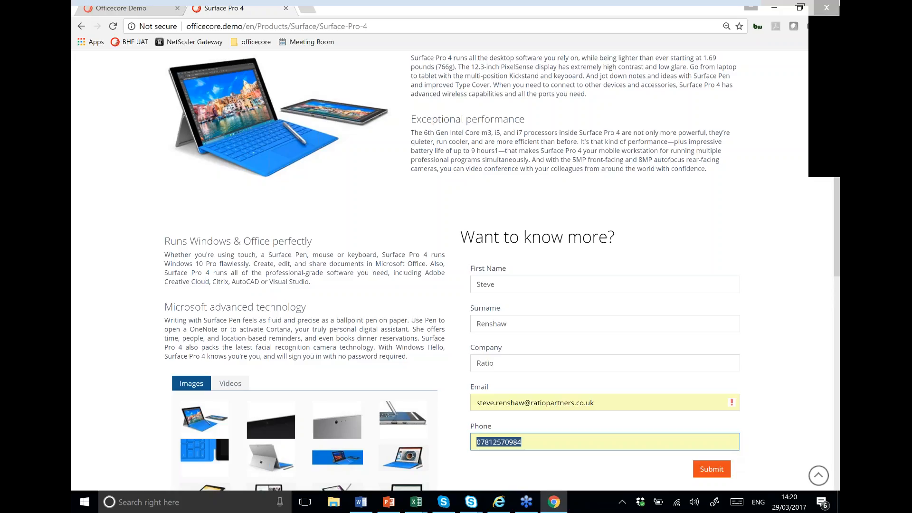
click(716, 472)
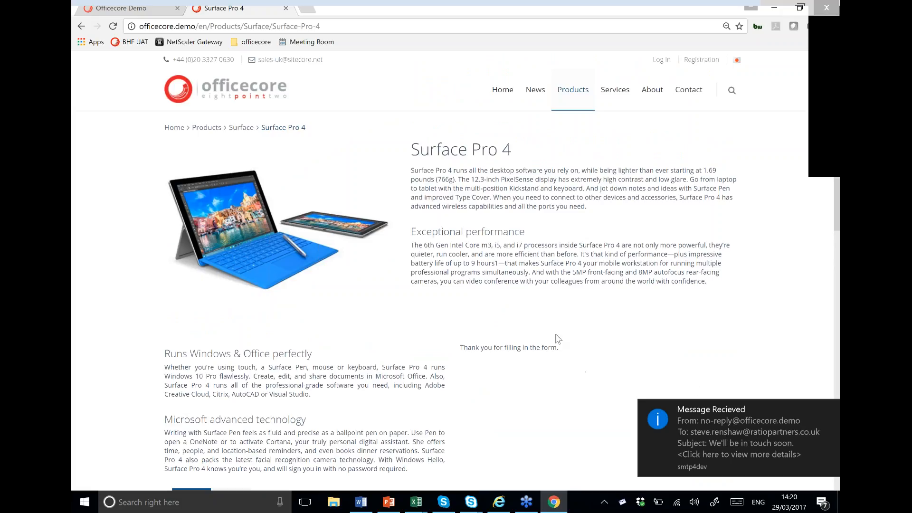
Step: Return to the home page showing the Thank you banner and view the Analytics Profile, 83.33% Surface interest
click(233, 87)
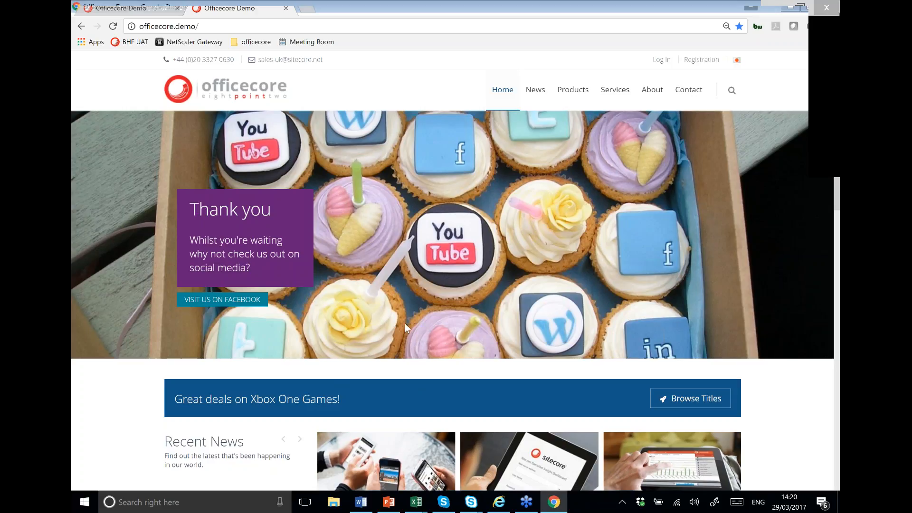
mouse_move(574, 97)
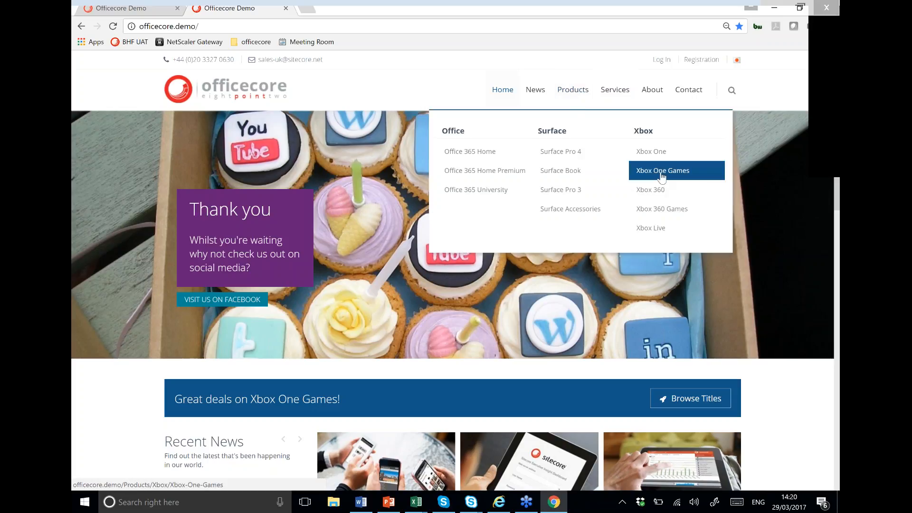
click(817, 155)
mouse_move(719, 328)
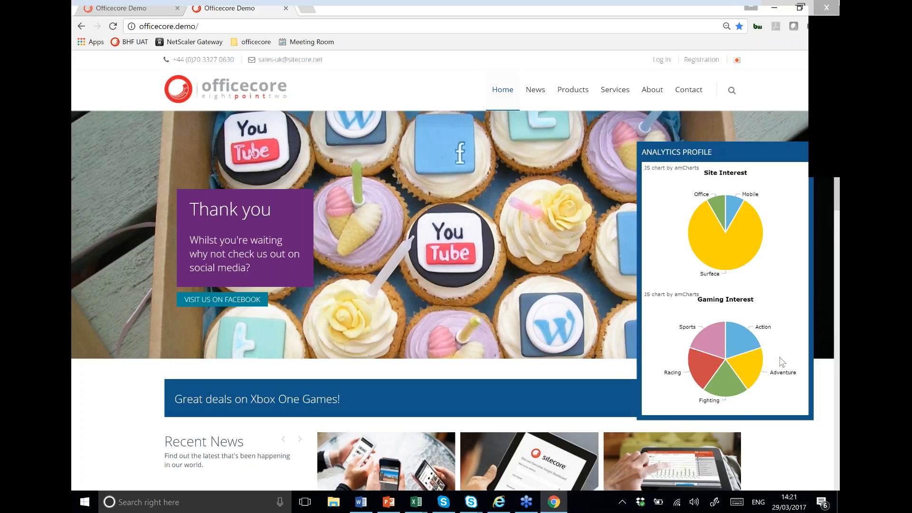
mouse_move(738, 252)
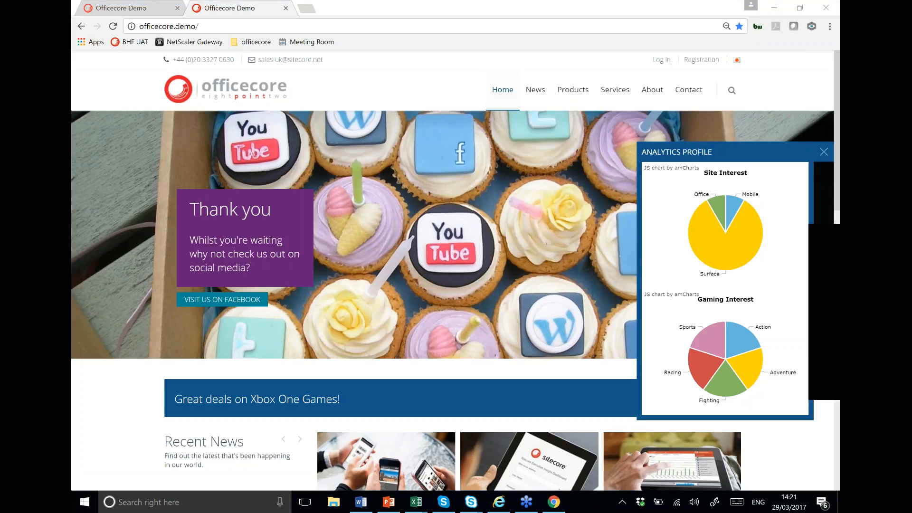
Step: Browse the Call of Duty Black Ops 3, The Division and Destiny pages from Xbox One Games
click(658, 176)
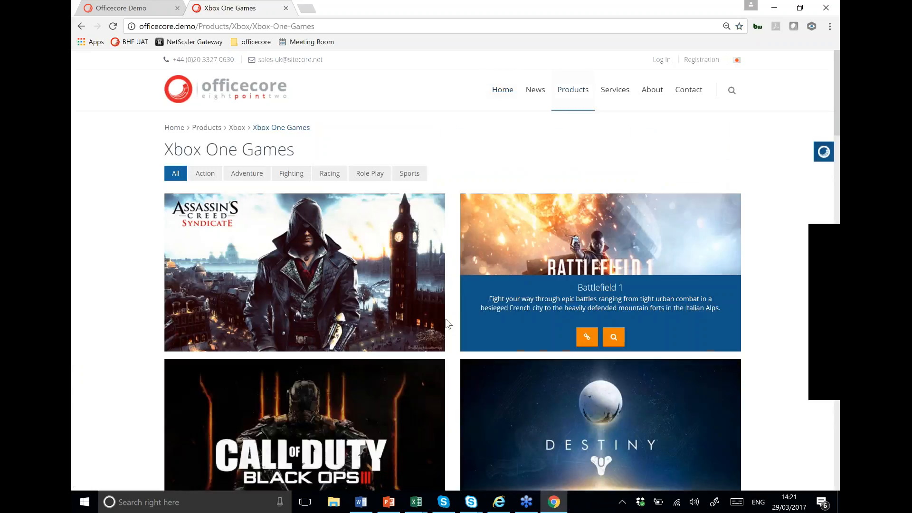
scroll(446, 323, down, 2)
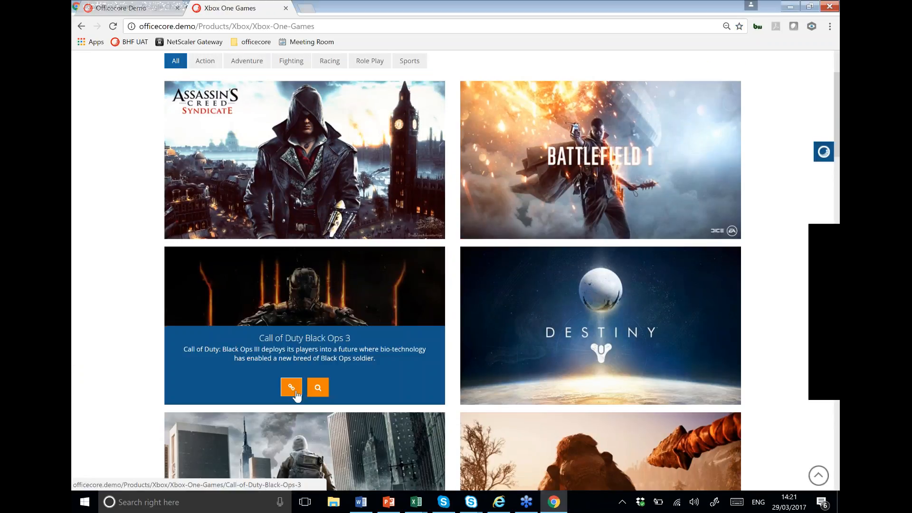
click(296, 392)
key(alt+Left)
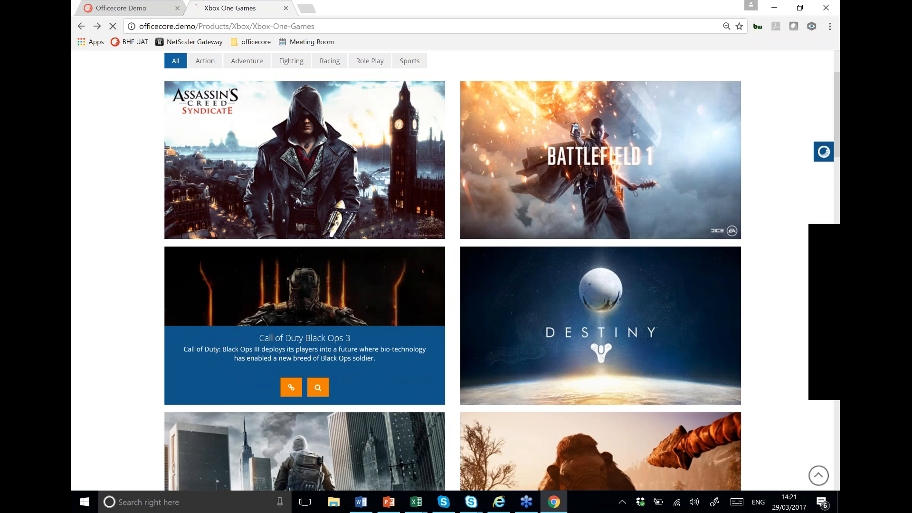
scroll(295, 392, down, 2)
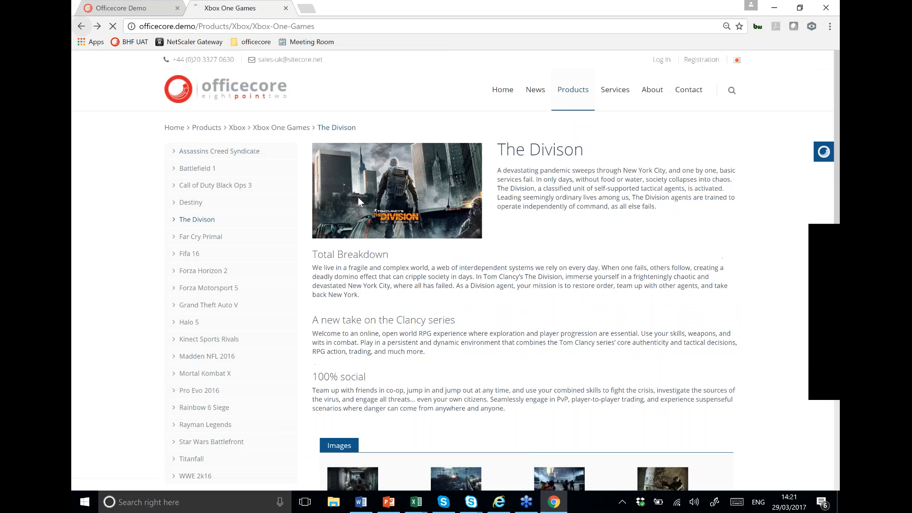
key(alt+Left)
scroll(617, 355, down, 1)
click(587, 423)
click(587, 275)
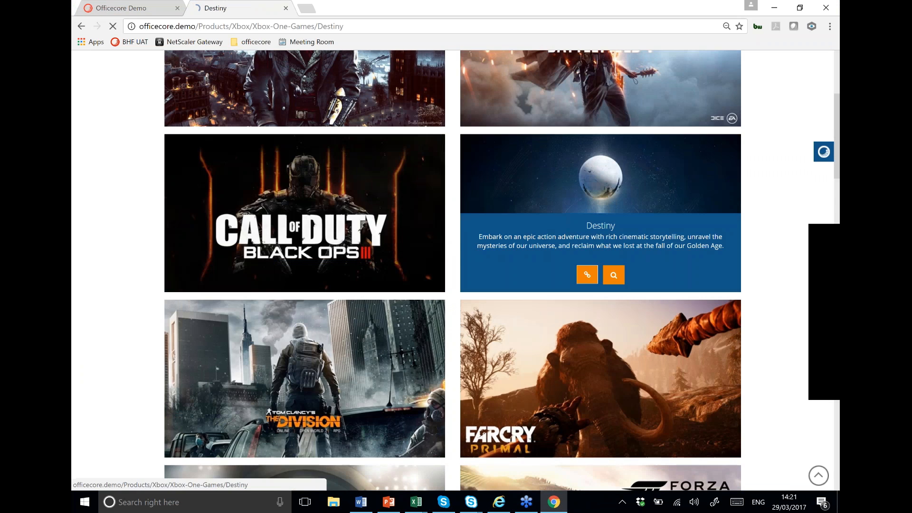
key(alt+Left)
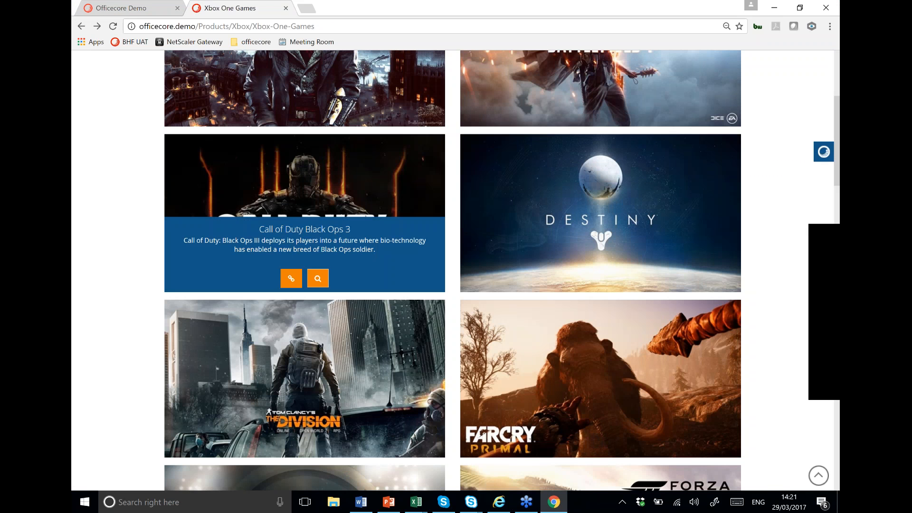
click(293, 275)
Step: Check the Xbox-dominated Analytics Profile pie charts, close the panel and return to the home page video
click(822, 155)
mouse_move(703, 254)
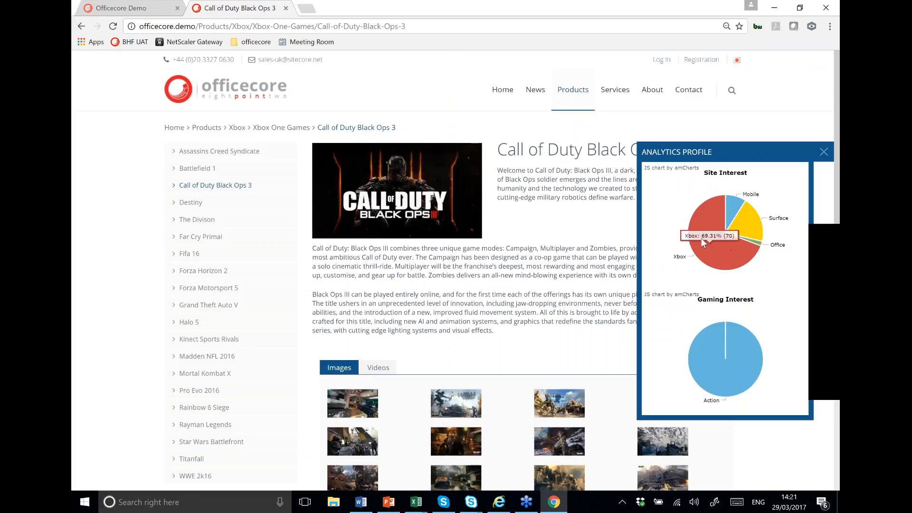
mouse_move(730, 360)
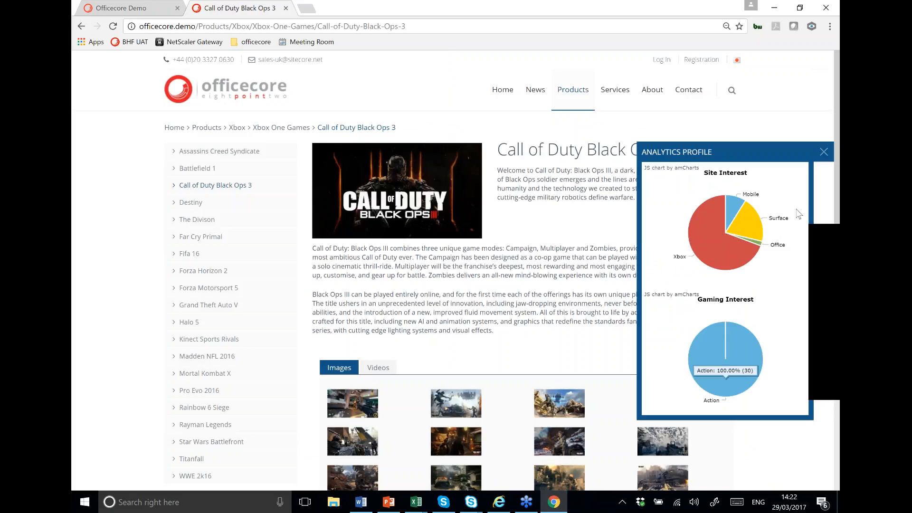
click(820, 154)
click(220, 94)
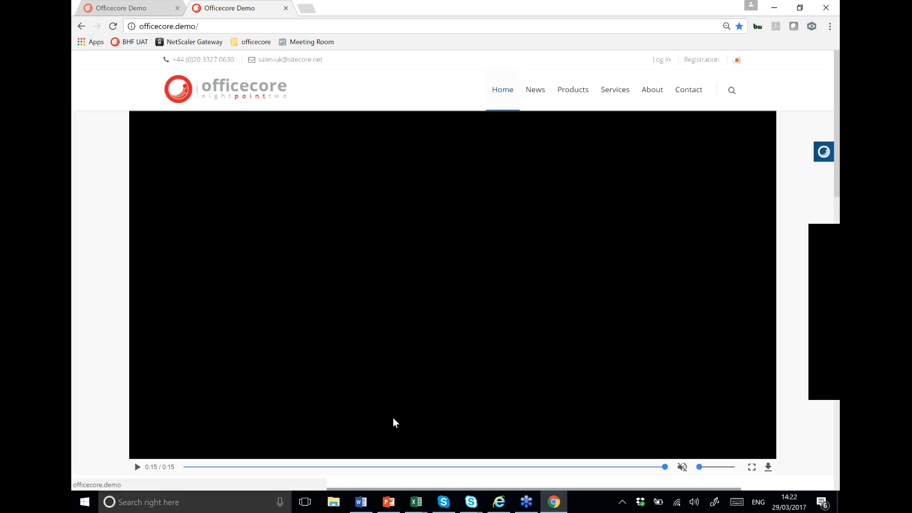
Step: Open Experience Analytics from the Sitecore Launchpad, showing 2 visits and a 100% bounce rate
click(499, 502)
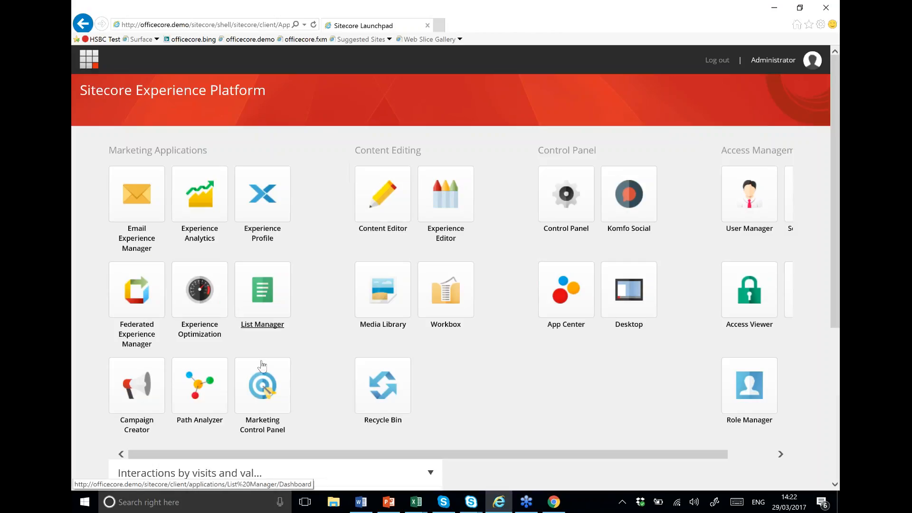
click(264, 382)
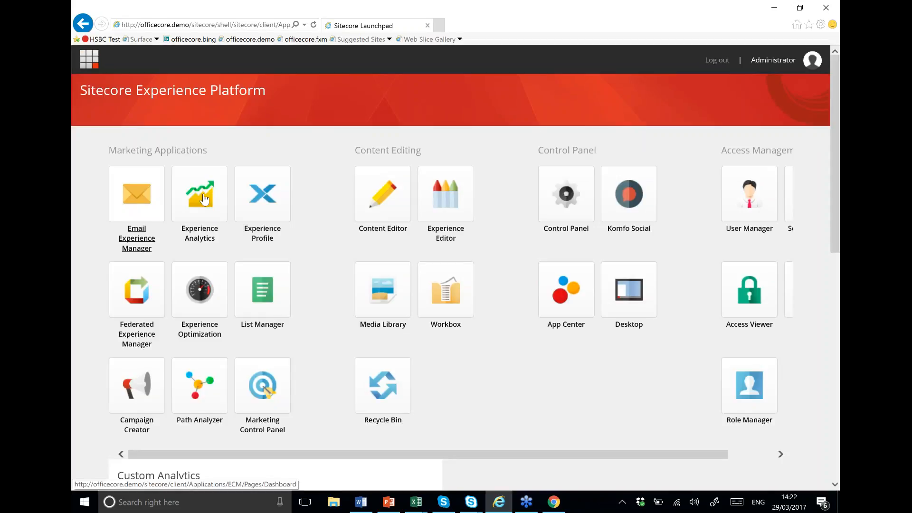
click(204, 196)
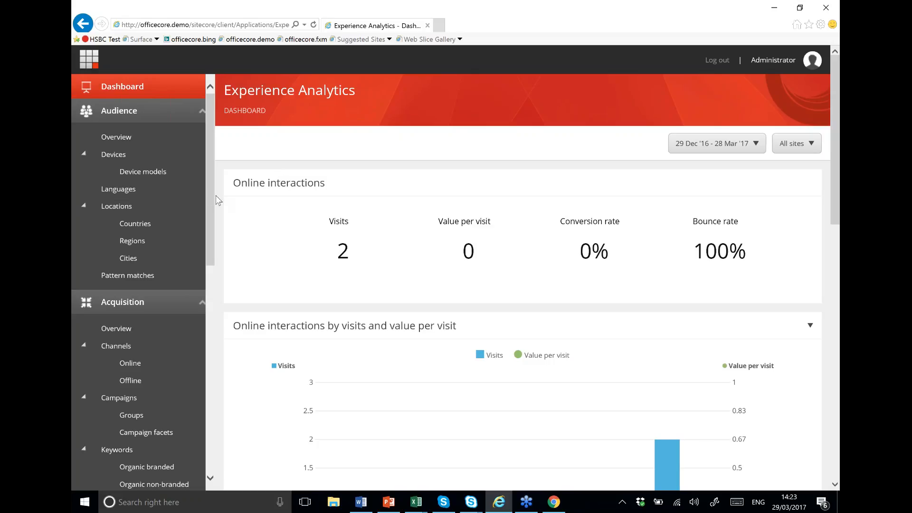
mouse_move(216, 203)
mouse_down()
mouse_move(212, 377)
mouse_move(212, 206)
mouse_up()
drag(206, 212, 215, 235)
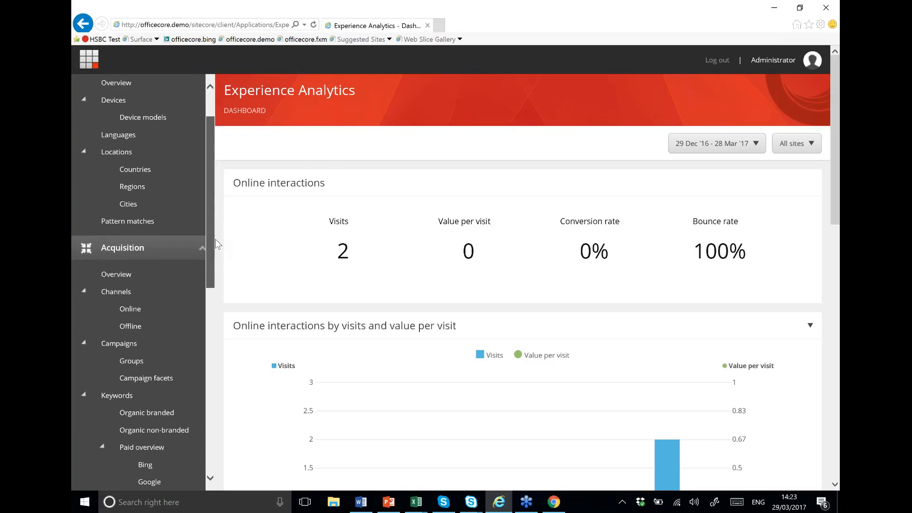
Step: Scroll through the empty Pattern matches report, then go back to the Launchpad
click(149, 214)
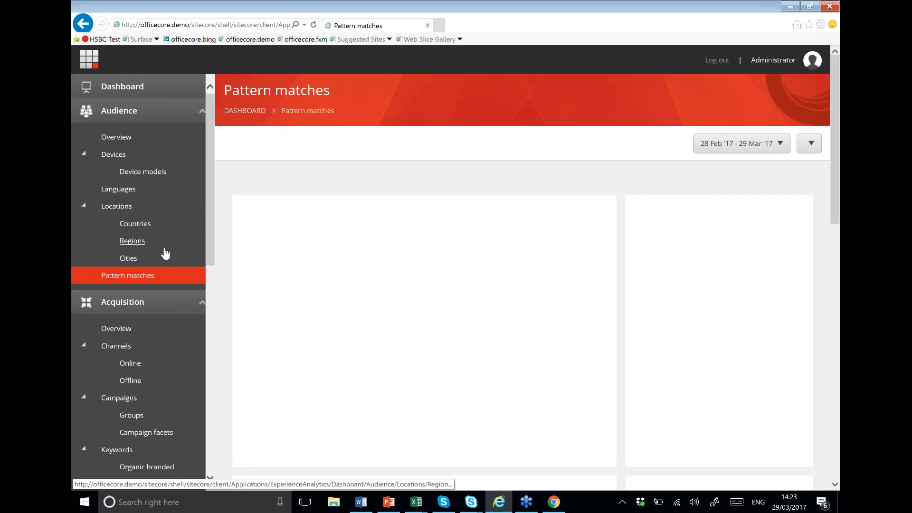
scroll(212, 237, down, 2)
scroll(359, 292, down, 1)
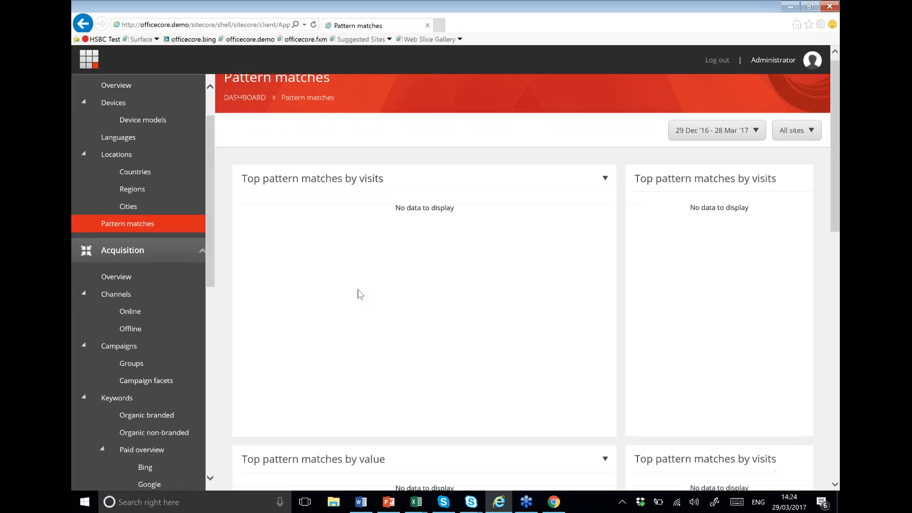
scroll(359, 294, down, 4)
scroll(359, 304, up, 4)
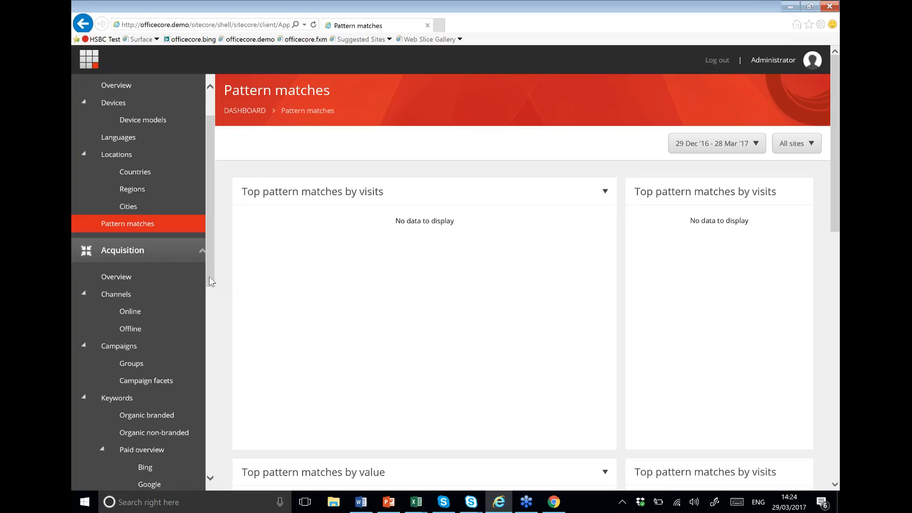
scroll(211, 285, down, 4)
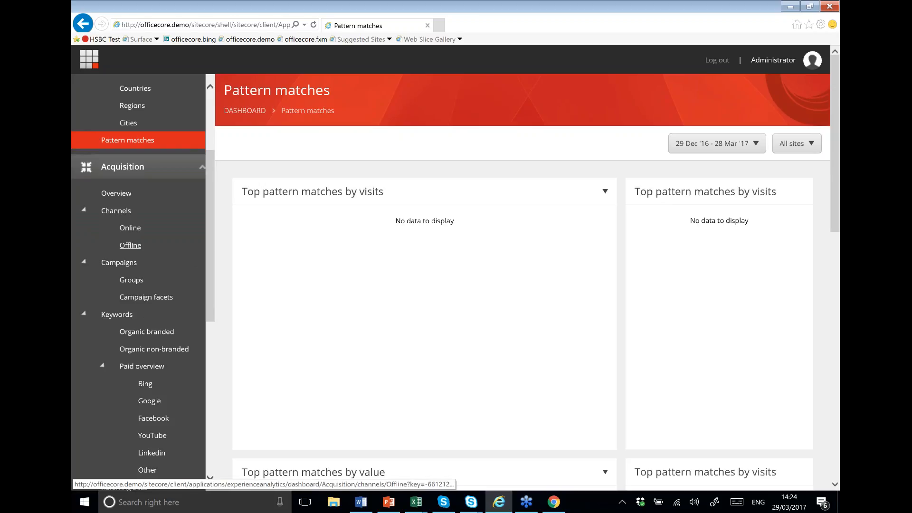
scroll(204, 246, down, 2)
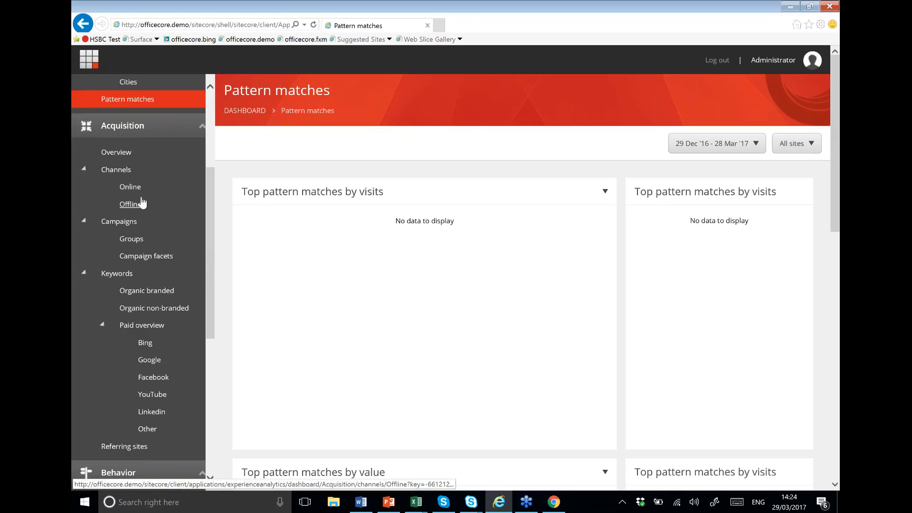
scroll(179, 380, down, 1)
scroll(177, 382, up, 1)
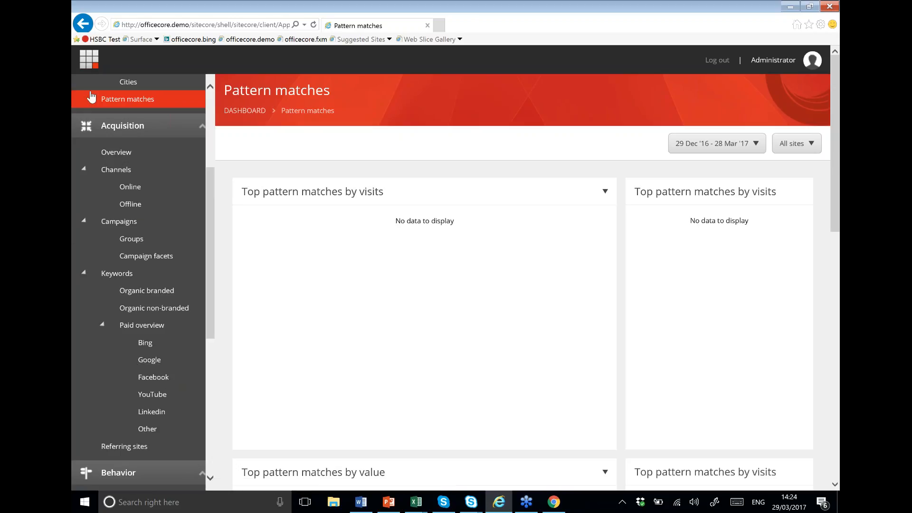
click(94, 62)
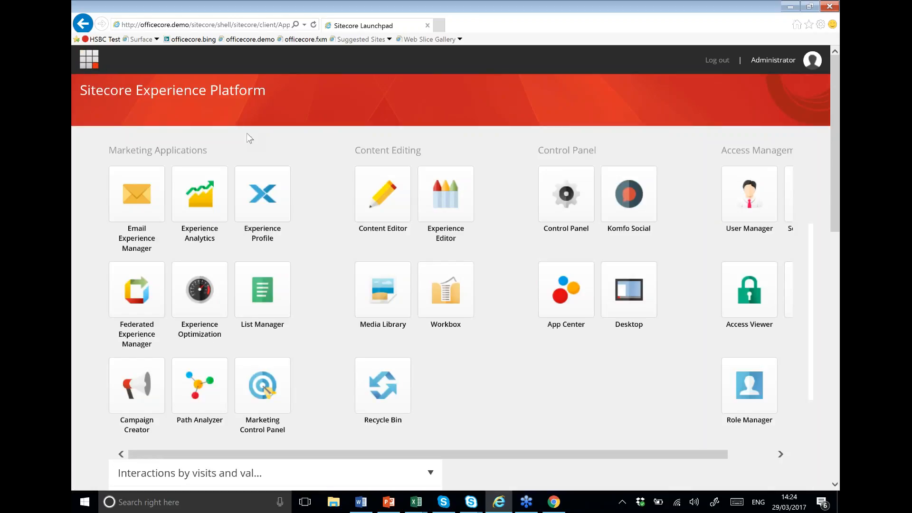
Step: Open the Marketing Control Panel and expand Taxonomies to list campaign groups, channels, assets and facets
click(268, 384)
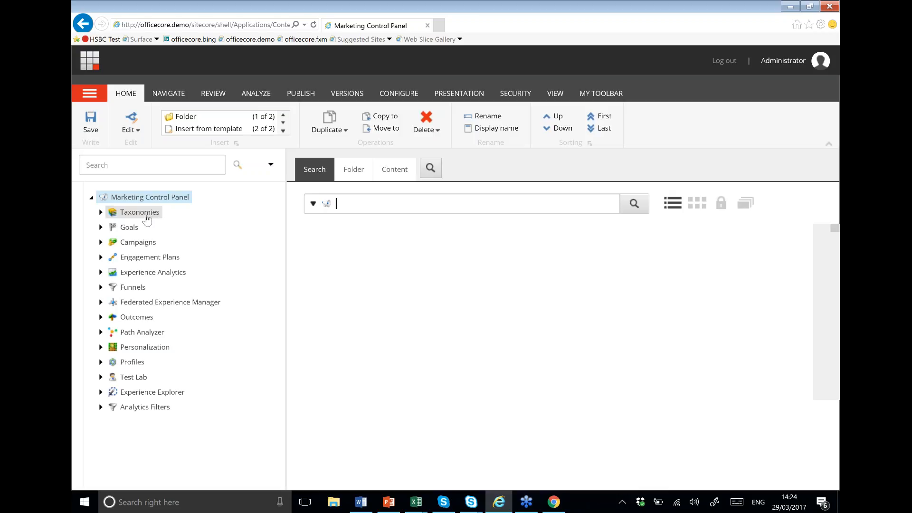
click(101, 212)
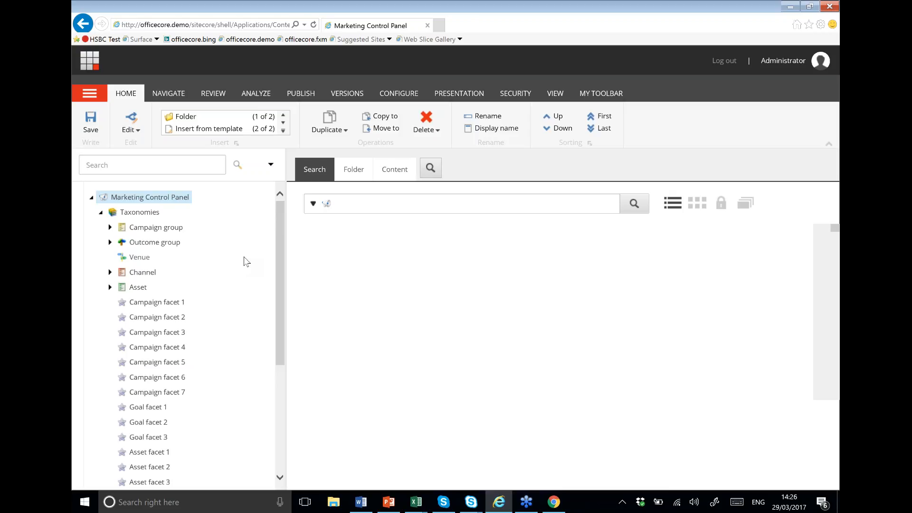
Step: Expand the Campaign group, Outcome group and Channel nodes, revealing the Online and Offline channels
click(110, 227)
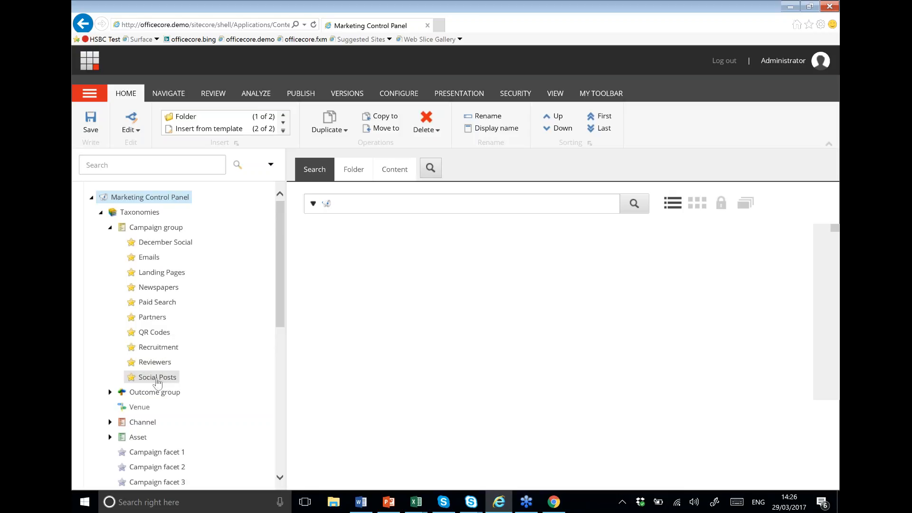
scroll(152, 380, down, 2)
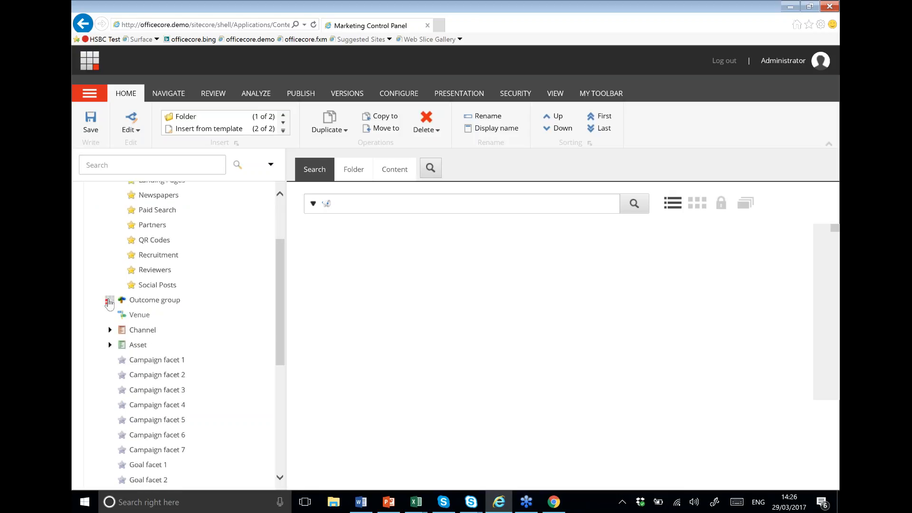
click(109, 301)
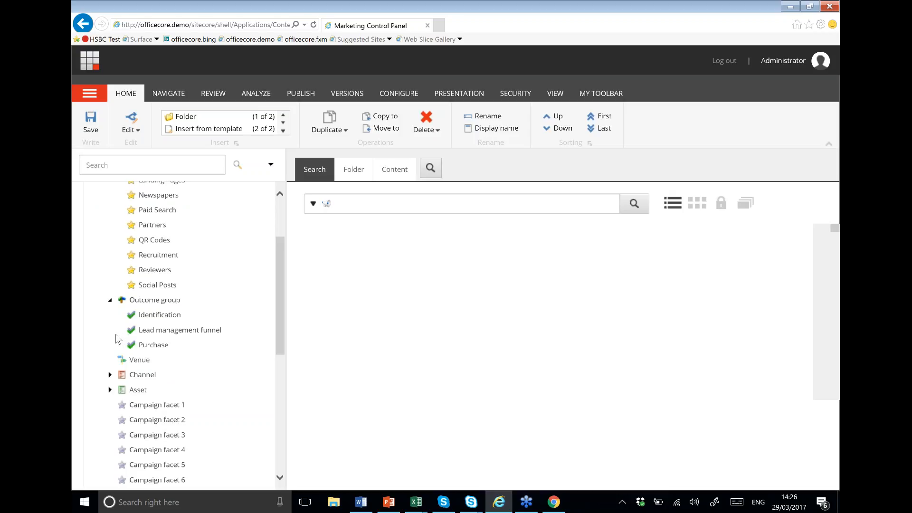
scroll(116, 334, down, 1)
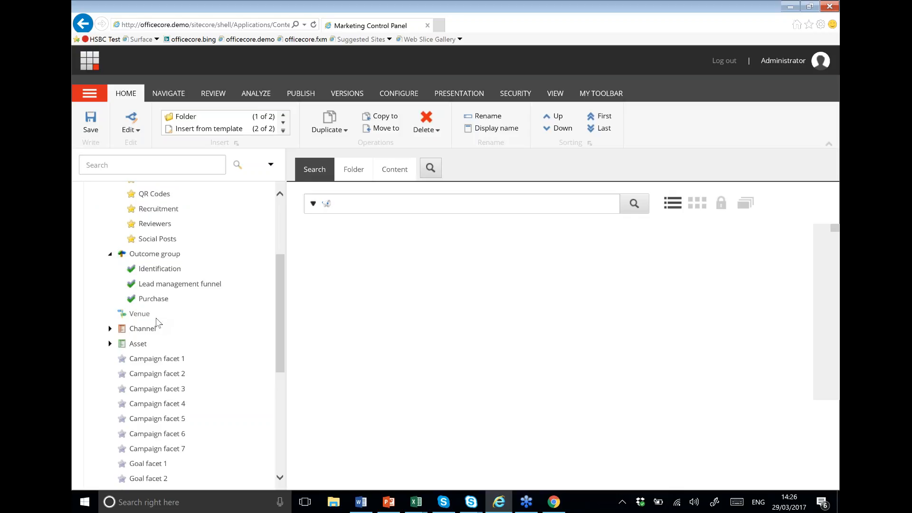
click(110, 328)
scroll(138, 331, down, 1)
scroll(139, 331, down, 1)
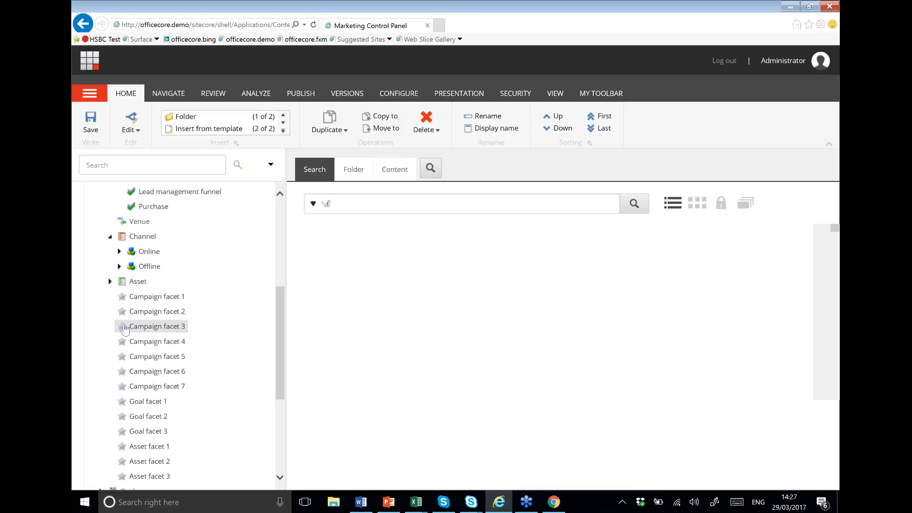
Step: Expand the Online channel and scroll through its types: 3rd party, Apps, Email campaigns, Paid search
click(119, 252)
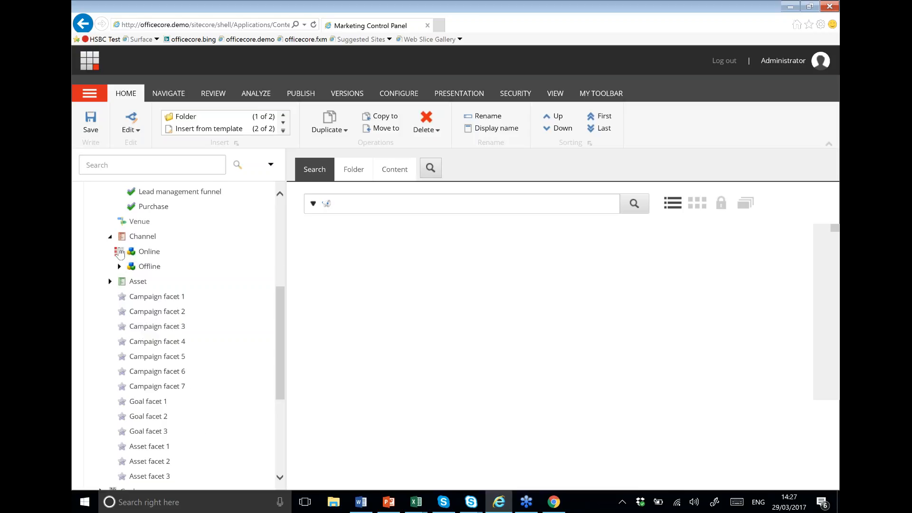
scroll(157, 285, down, 1)
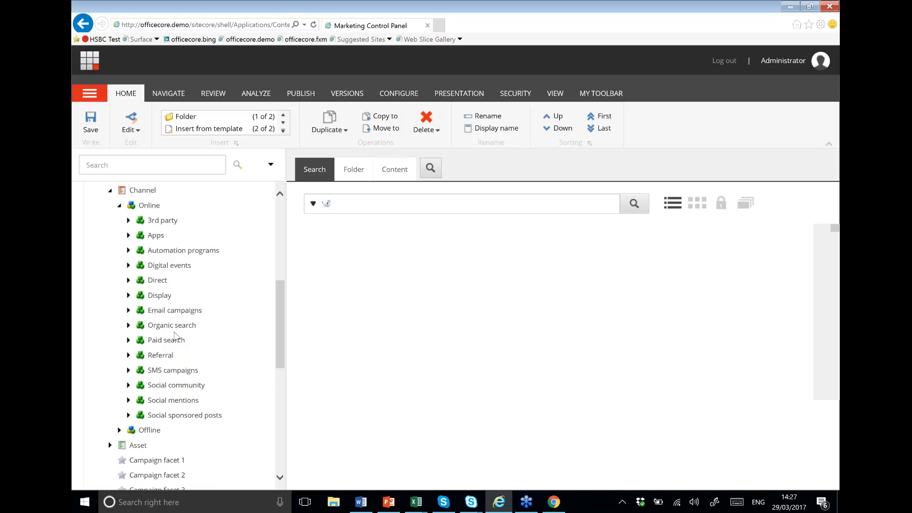
drag(280, 330, 281, 410)
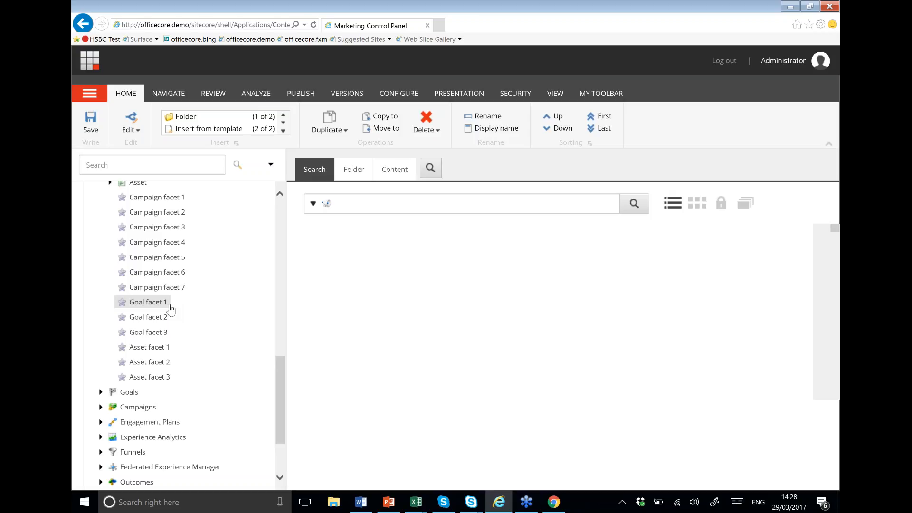
scroll(170, 309, up, 10)
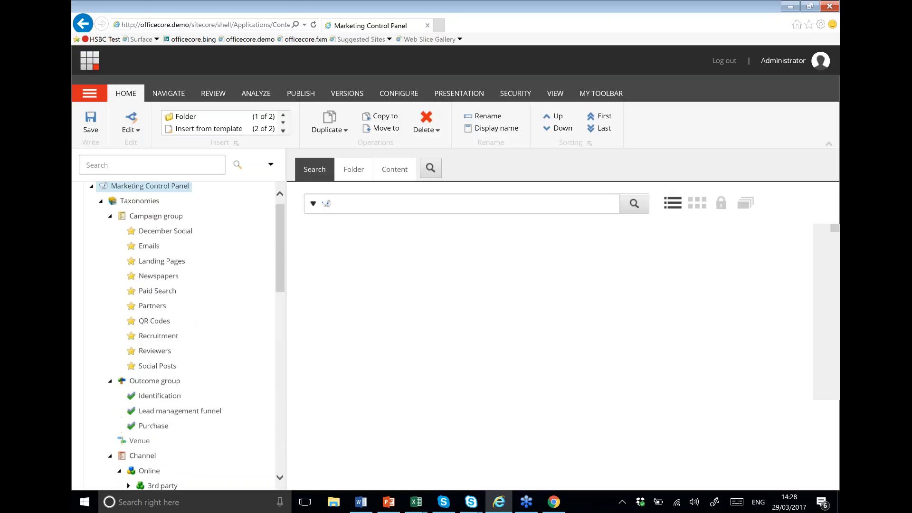
Step: Collapse Taxonomies and expand Campaigns › PPC › Bing Ad to list its five campaigns
click(101, 214)
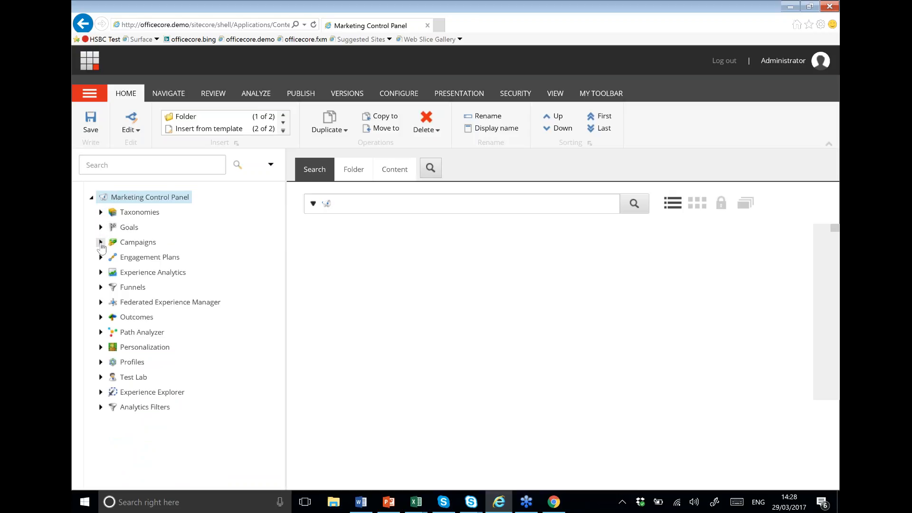
click(100, 243)
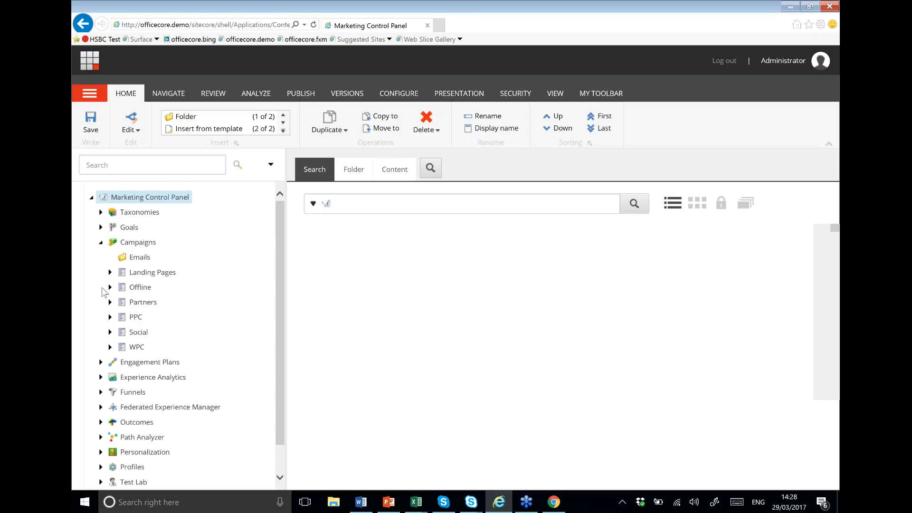
click(110, 317)
click(119, 332)
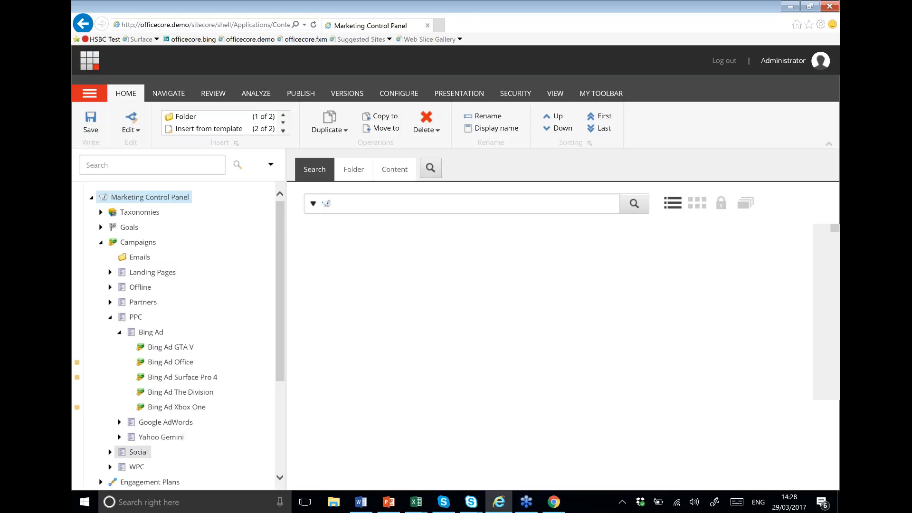
Step: Open the Bing Ad Surface Pro 4 campaign and confirm its channel is Online/Paid search/Bing ads
click(190, 381)
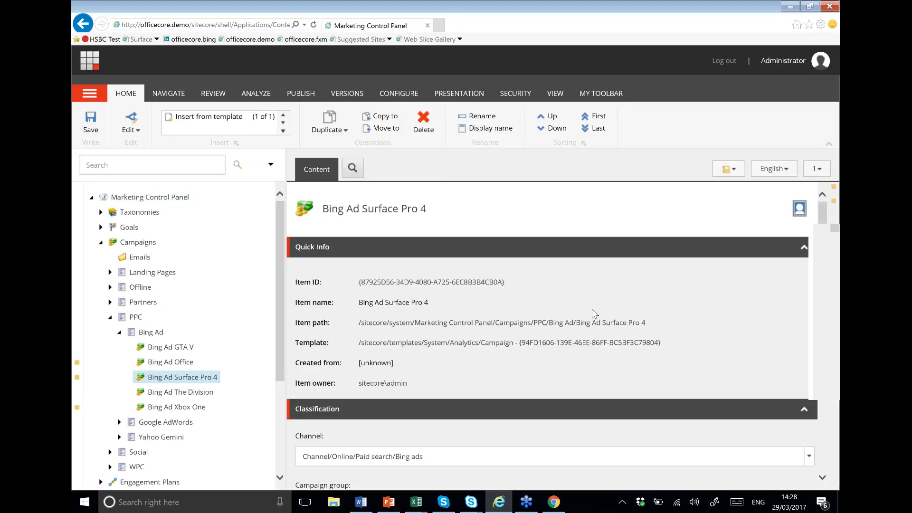
scroll(594, 312, down, 3)
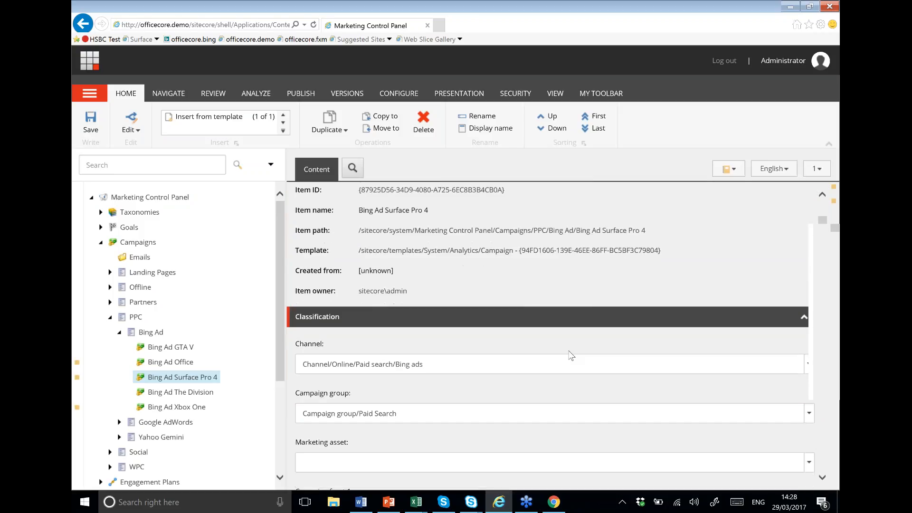
scroll(555, 330, down, 1)
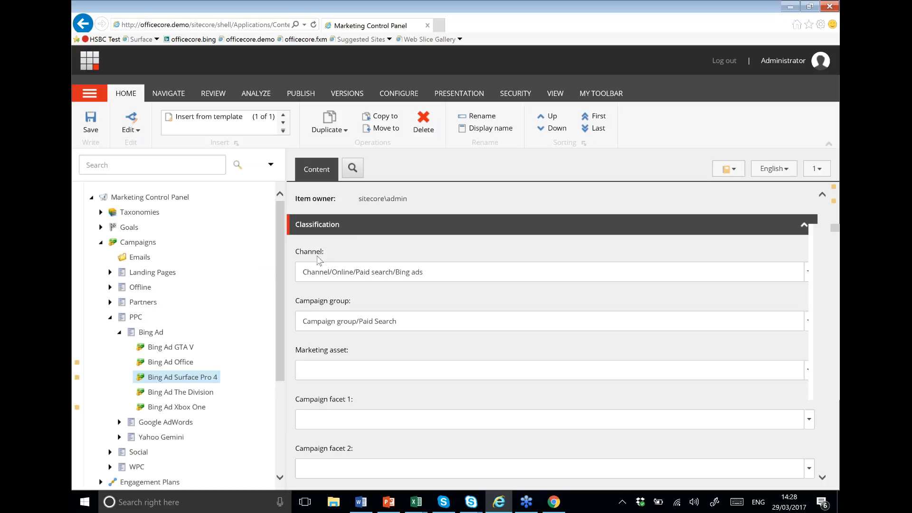
click(812, 276)
scroll(734, 330, down, 2)
scroll(722, 334, down, 1)
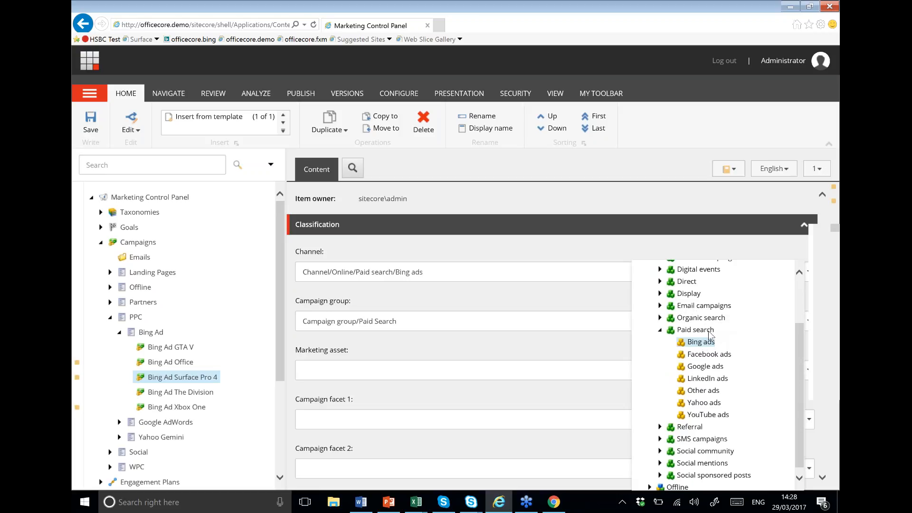
click(612, 304)
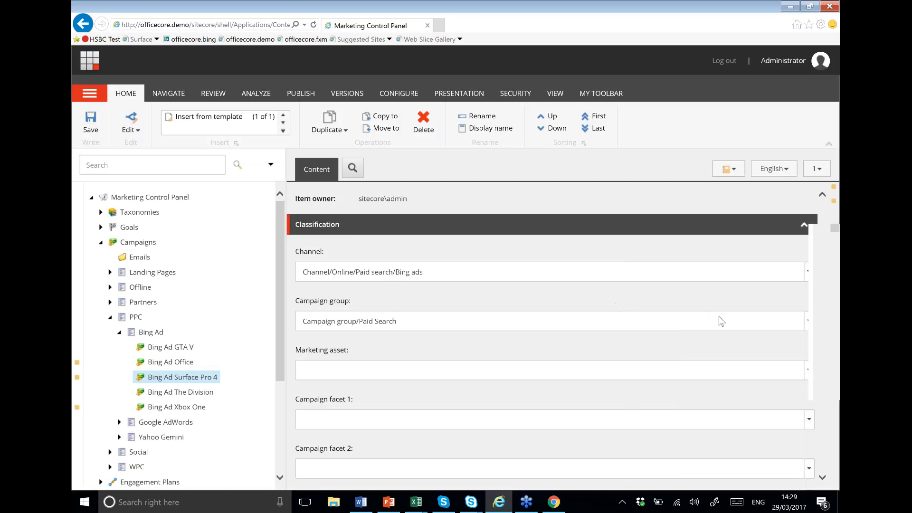
Step: Check the campaign group options, leaving it at Paid Search
click(807, 327)
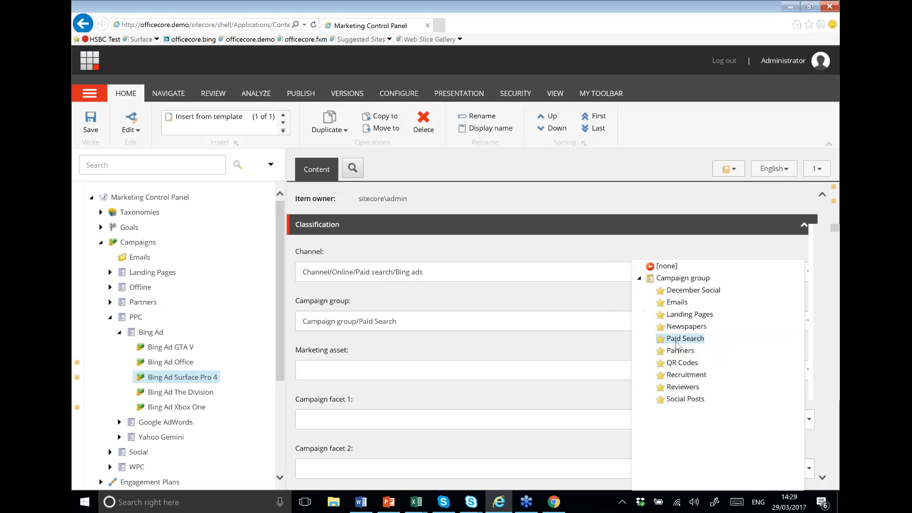
click(563, 299)
scroll(555, 294, down, 1)
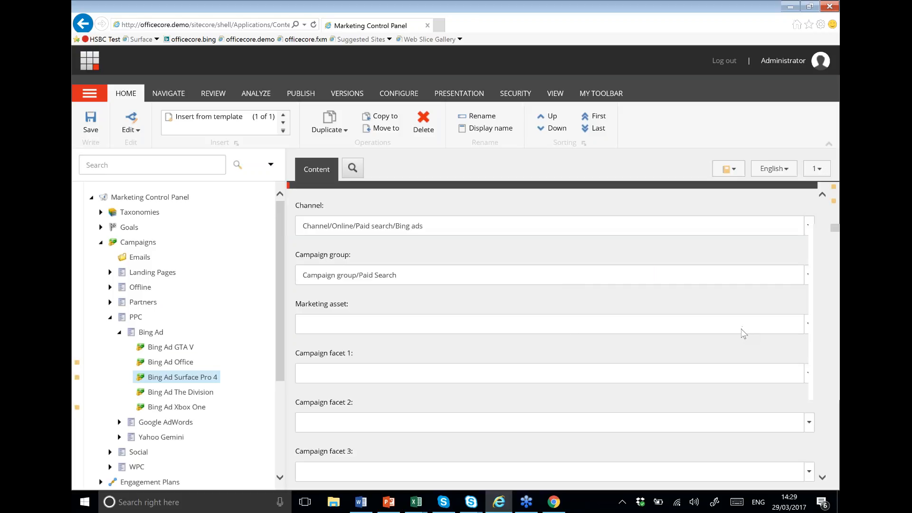
Step: Browse the marketing asset list, including Videos, without choosing any asset
click(810, 333)
click(649, 302)
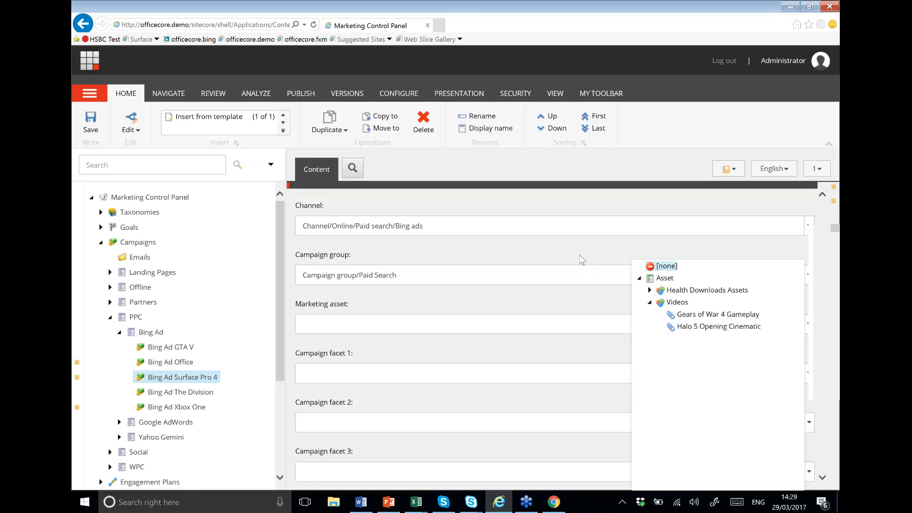
click(613, 260)
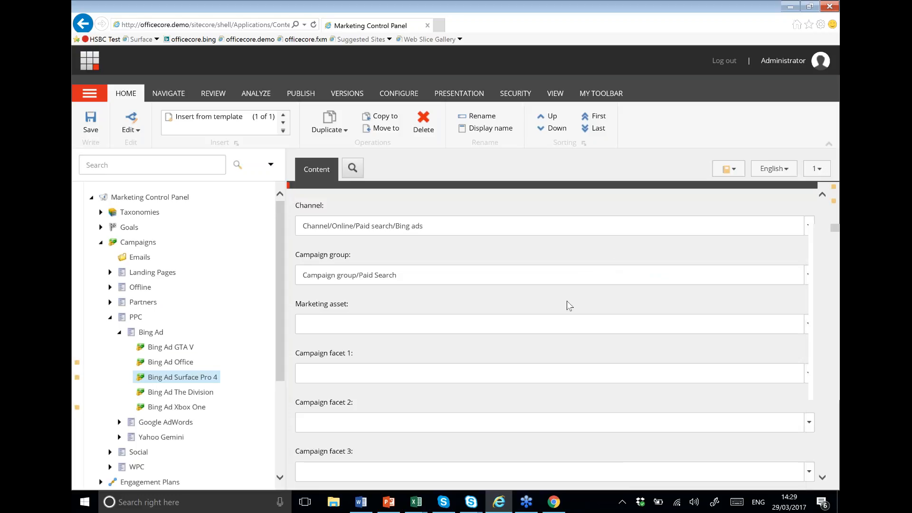
scroll(485, 362, down, 2)
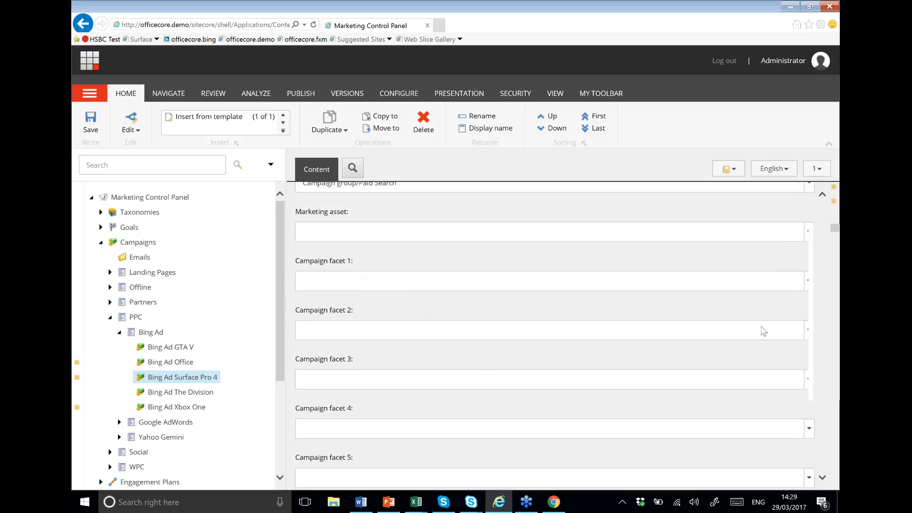
Step: Leave Campaign facet 1 empty and scroll down to the Data section's Campaign Link
click(808, 282)
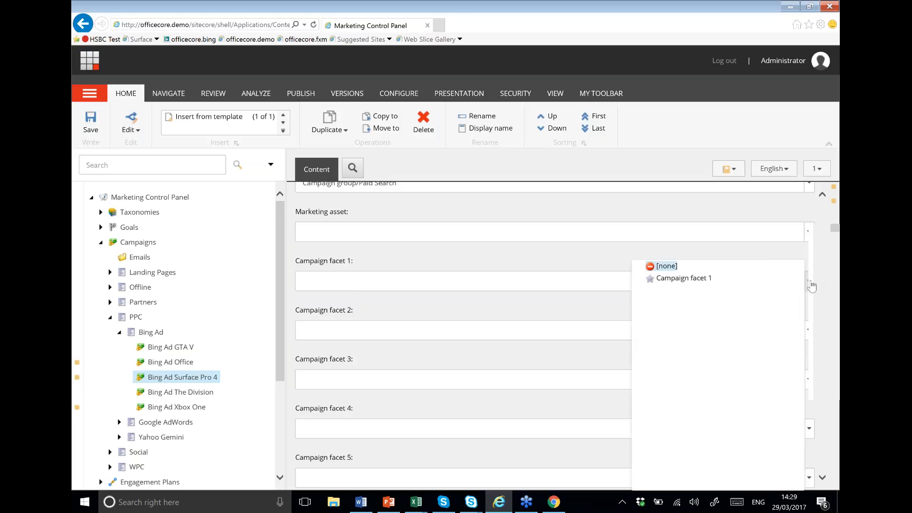
click(604, 269)
scroll(572, 284, down, 1)
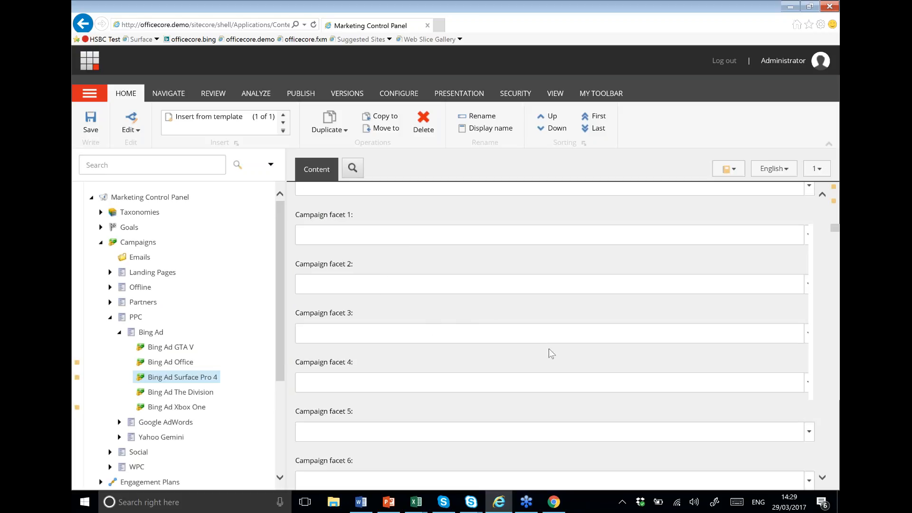
scroll(394, 366, down, 2)
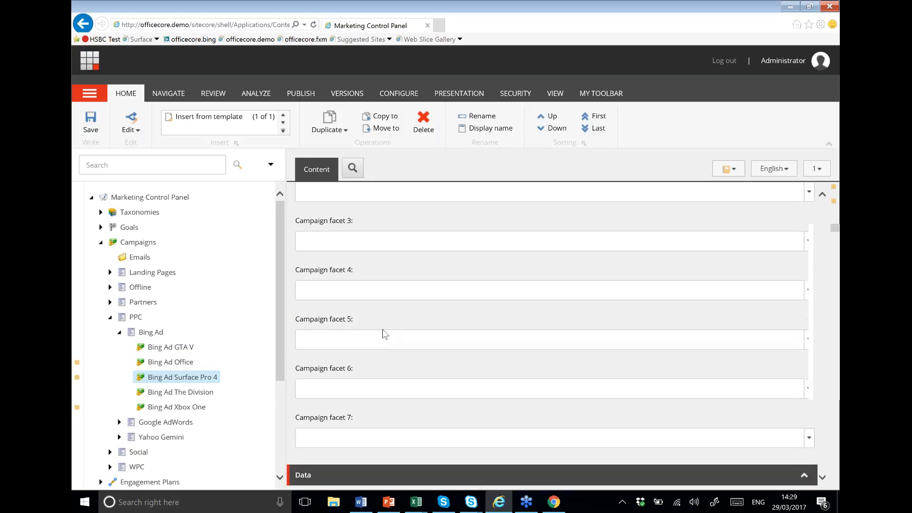
scroll(384, 334, down, 1)
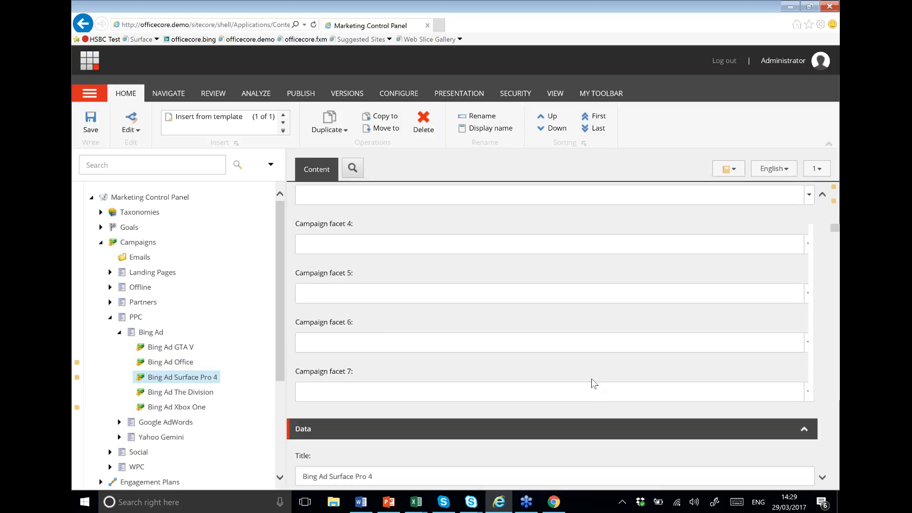
scroll(591, 378, down, 2)
scroll(594, 378, down, 2)
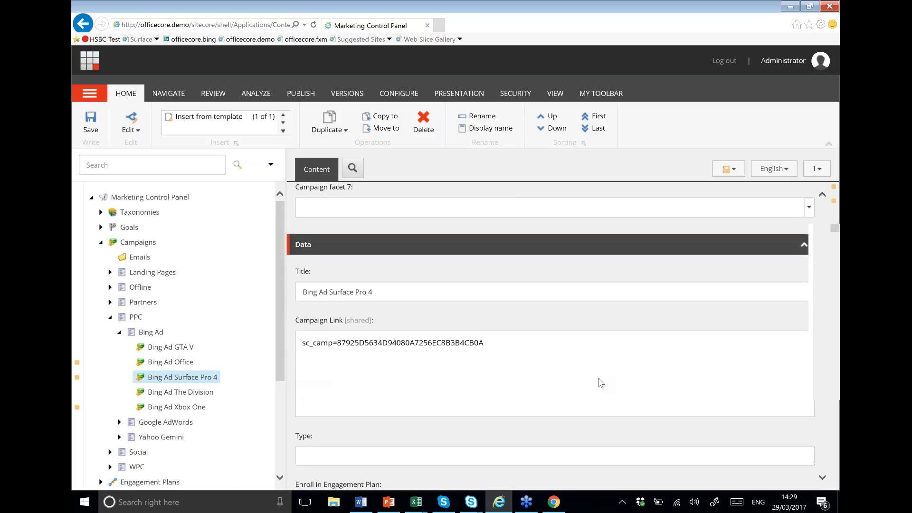
Step: Select the whole text of the campaign Title field
scroll(600, 375, down, 1)
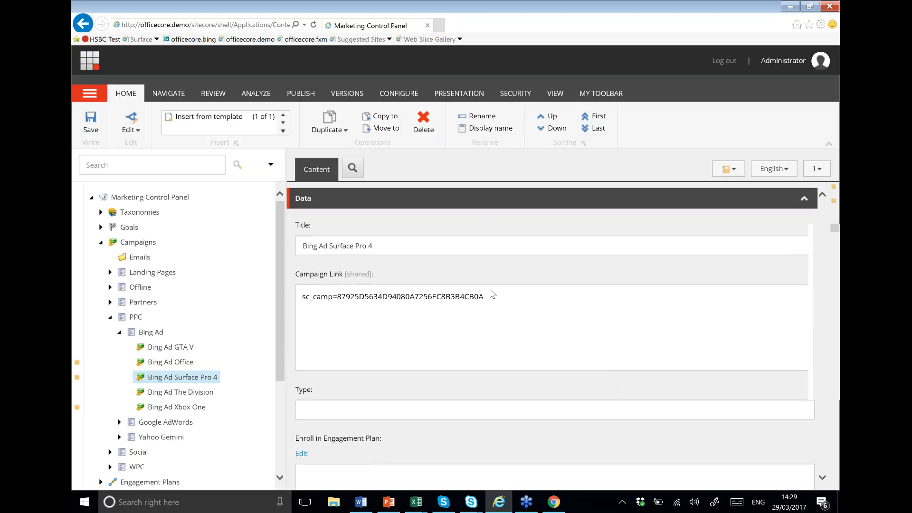
click(388, 246)
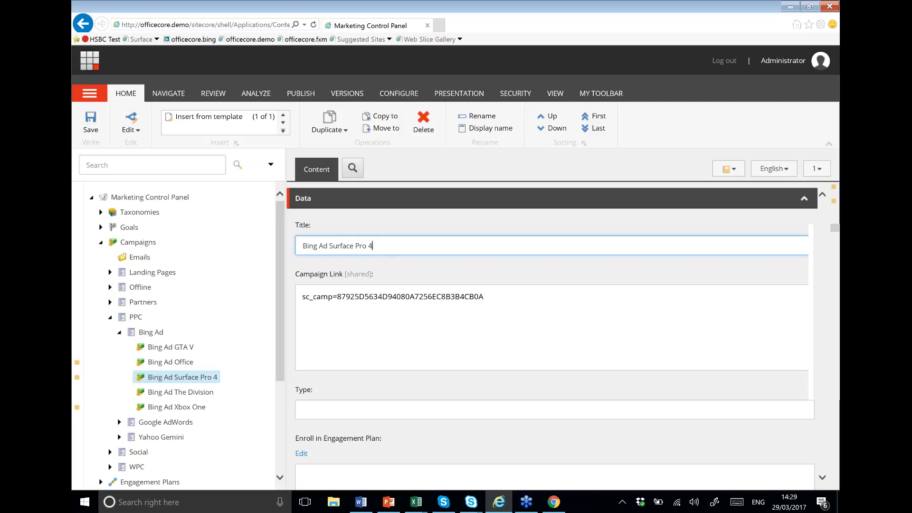
key(ctrl+a)
Step: Select the entire sc_camp Campaign Link value and switch to the Chrome Officecore tab
drag(486, 297, 327, 335)
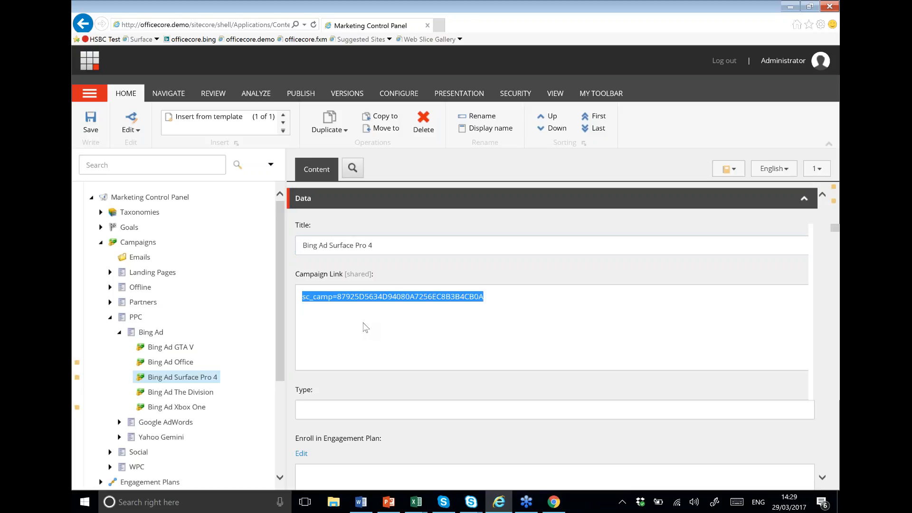
click(343, 307)
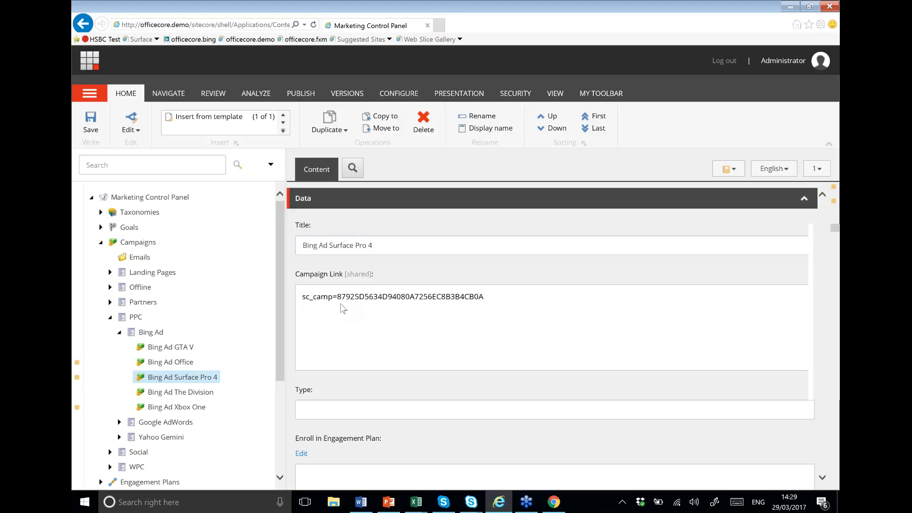
drag(337, 296, 497, 298)
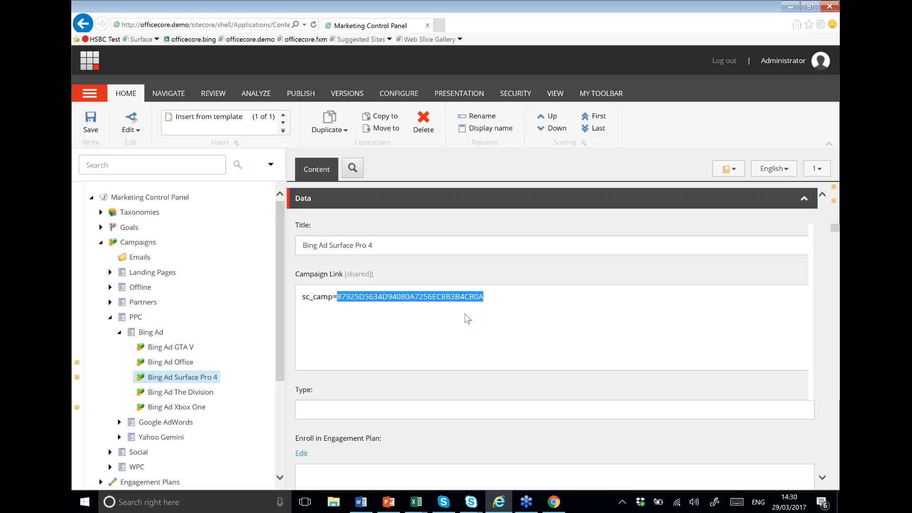
drag(491, 303, 299, 309)
click(556, 504)
click(134, 8)
Step: In a new browser tab, load the officecore.search Bing page
click(306, 8)
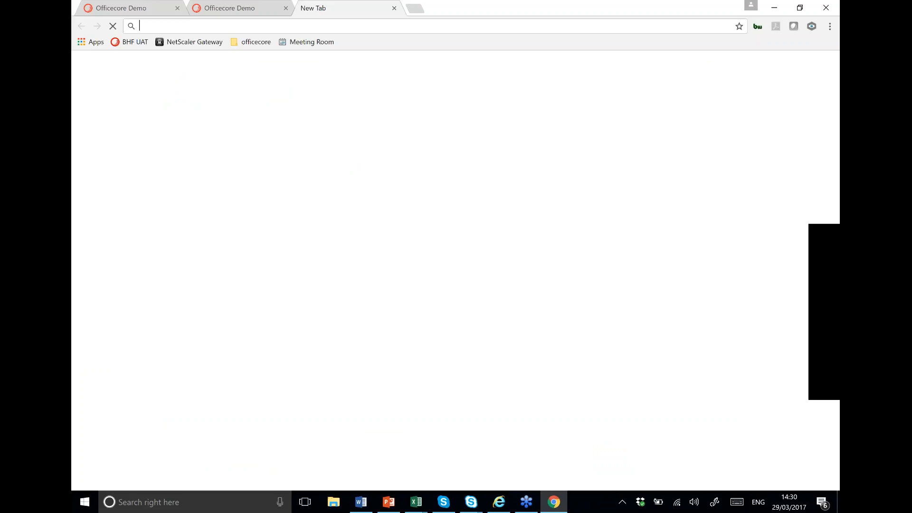
text(office)
key(Down)
key(Down)
key(Return)
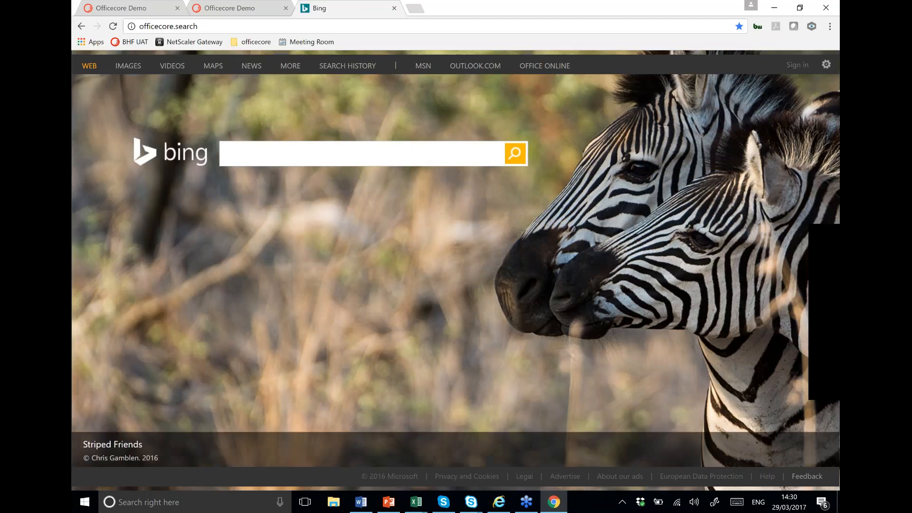
Step: Search for surface pro 4, scroll to the Surface Pro 4 At Officecore ad, and return to Sitecore
click(515, 154)
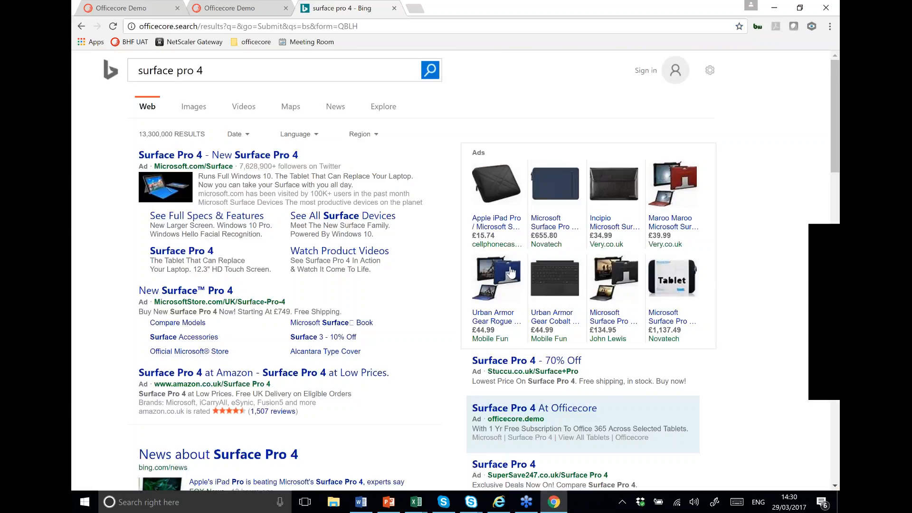
scroll(511, 272, down, 1)
scroll(500, 372, down, 3)
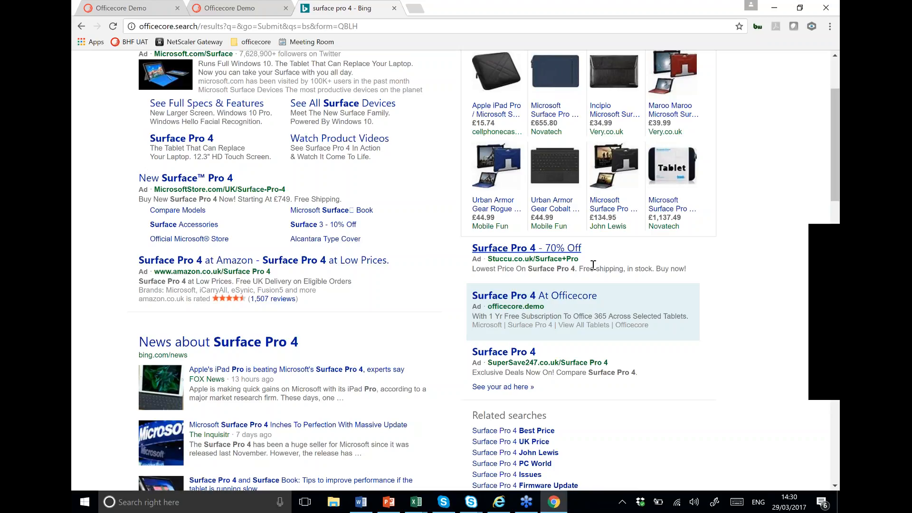
click(499, 505)
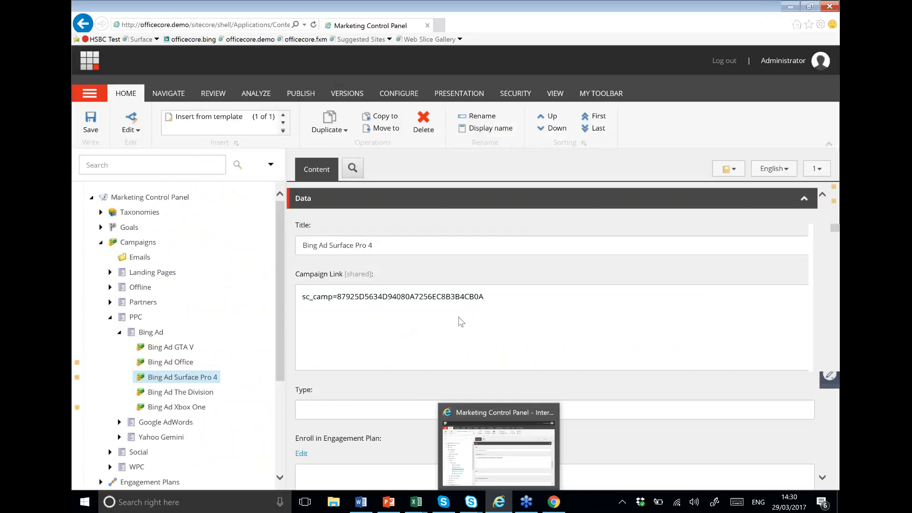
Step: Select the full Campaign Link text sc_camp=87925D5634D94080A7256EC8B3B4CB0A
drag(487, 299, 301, 292)
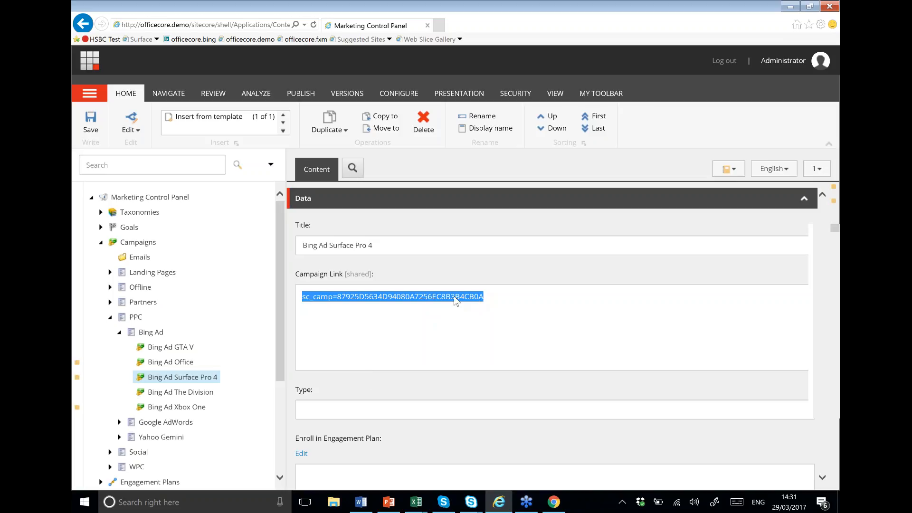
Step: Follow the Surface Pro 4 At Officecore ad to the campaign-tagged home page, then reselect the Sitecore campaign link
click(554, 502)
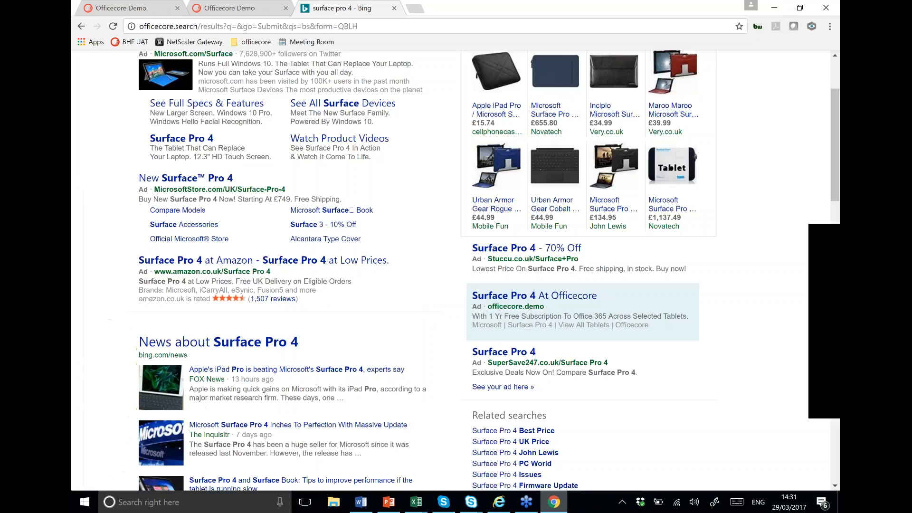
click(541, 298)
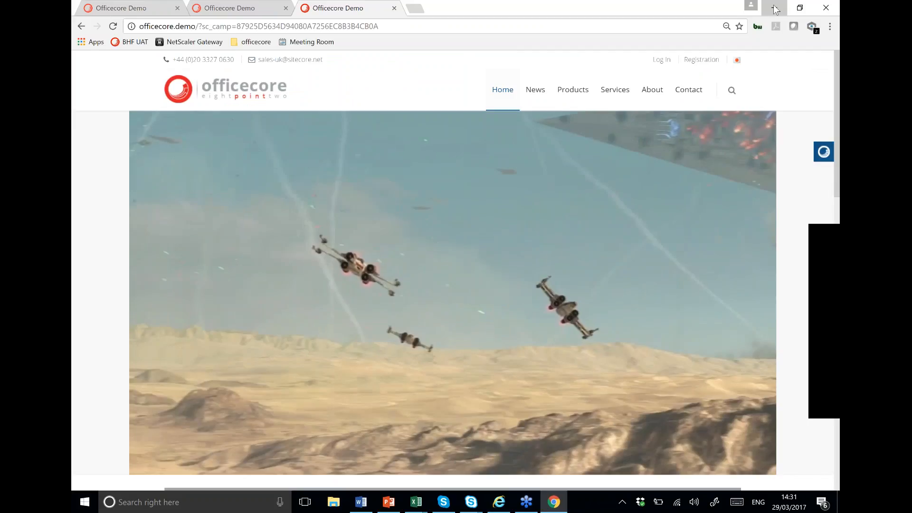
click(774, 8)
drag(499, 296, 276, 287)
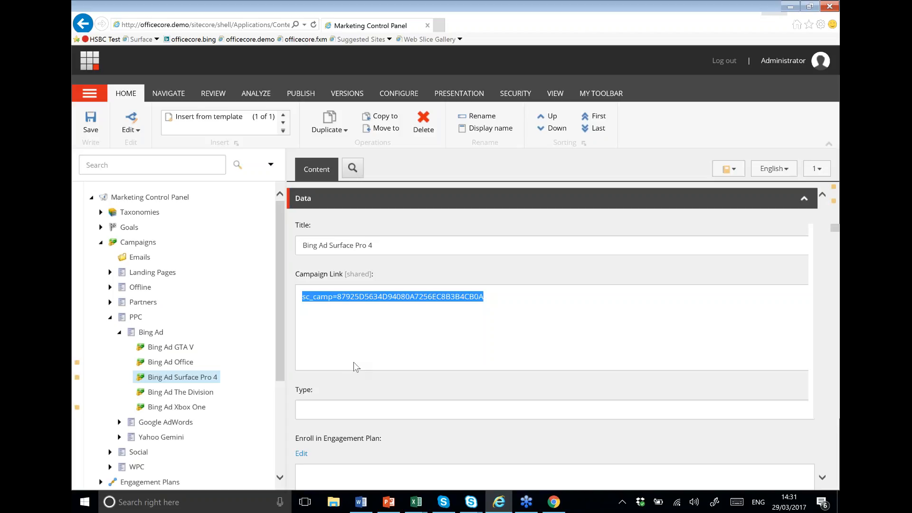
Step: Scroll through the campaign's remaining fields and collapse the PPC campaigns folder
scroll(354, 369, down, 4)
scroll(357, 297, down, 9)
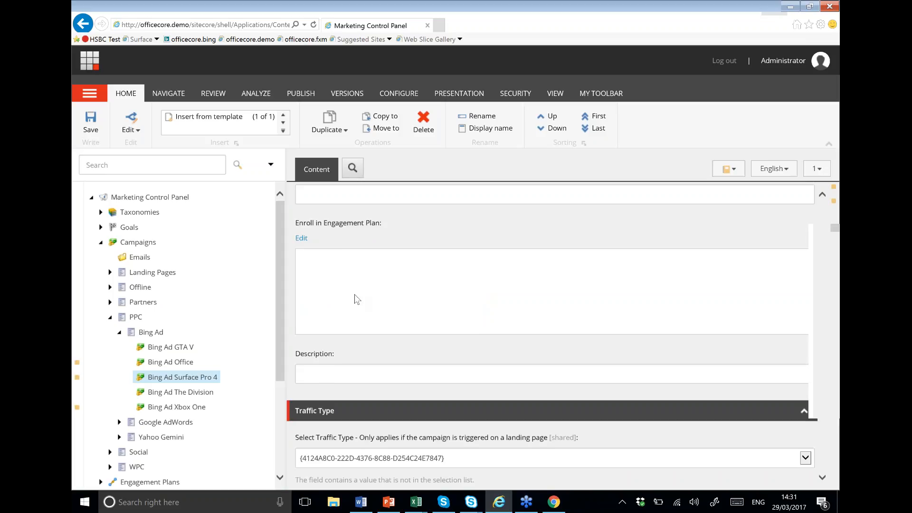
scroll(357, 329, down, 3)
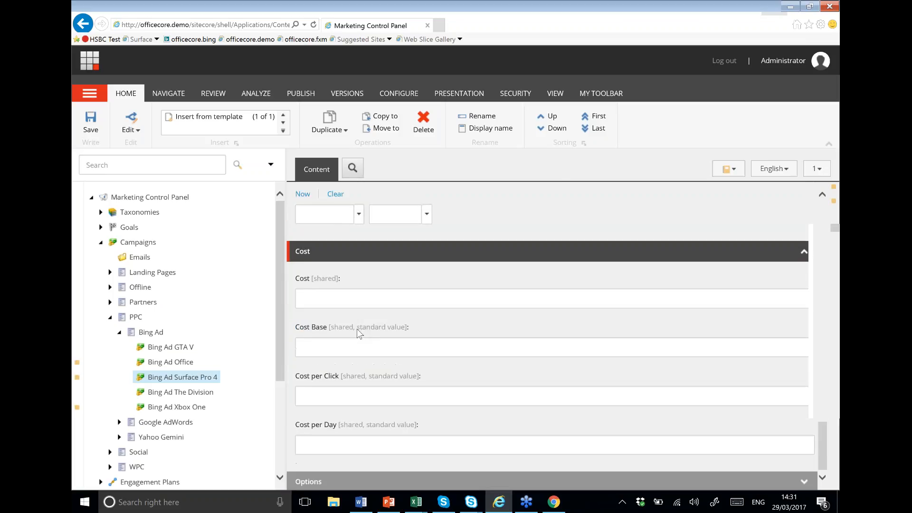
scroll(357, 358, up, 10)
scroll(378, 390, up, 8)
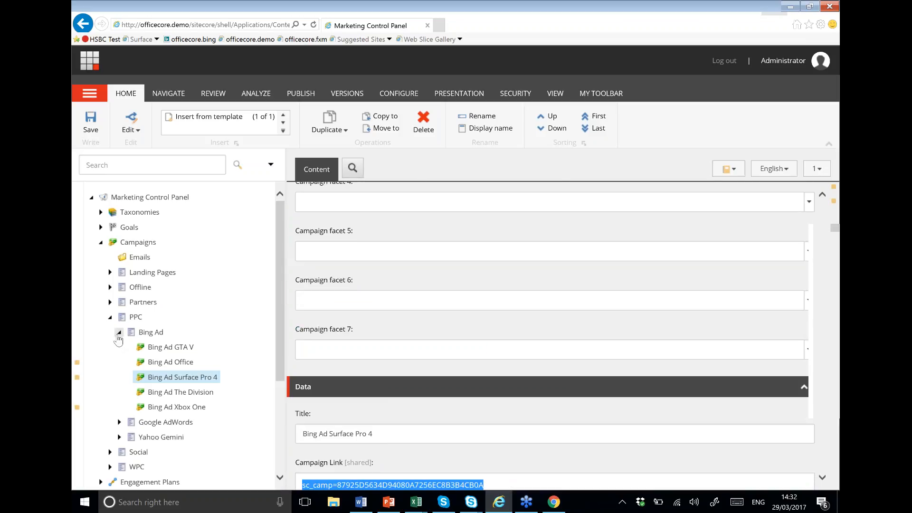
click(110, 317)
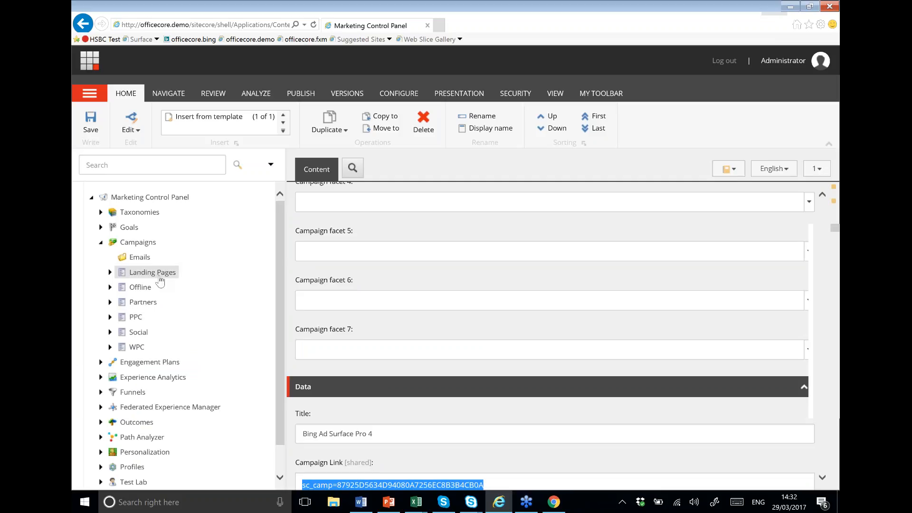
Step: Open the Officecore Surface Pro 4 product page and scroll to its Want to know more? form
click(554, 502)
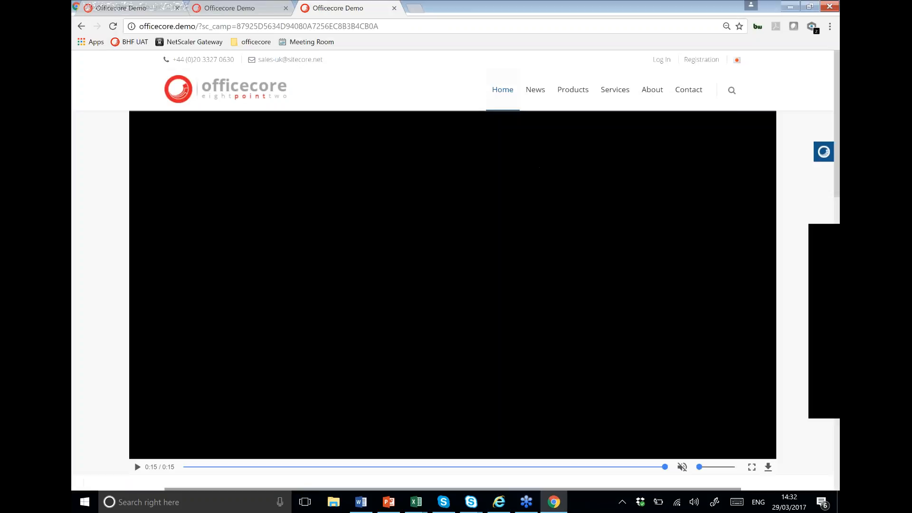
click(566, 152)
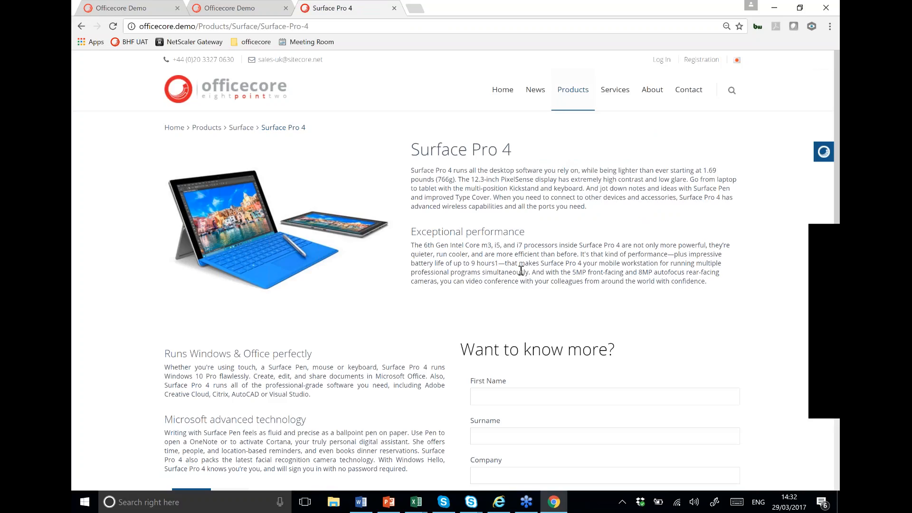
scroll(520, 270, down, 5)
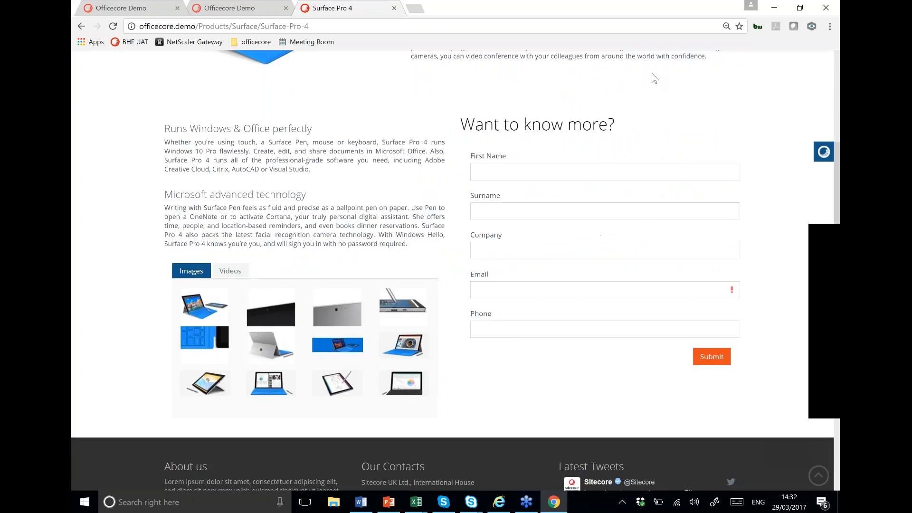
Step: Expand Goals > Officecore and open the Call back Form Completed goal, worth 100 points
click(773, 9)
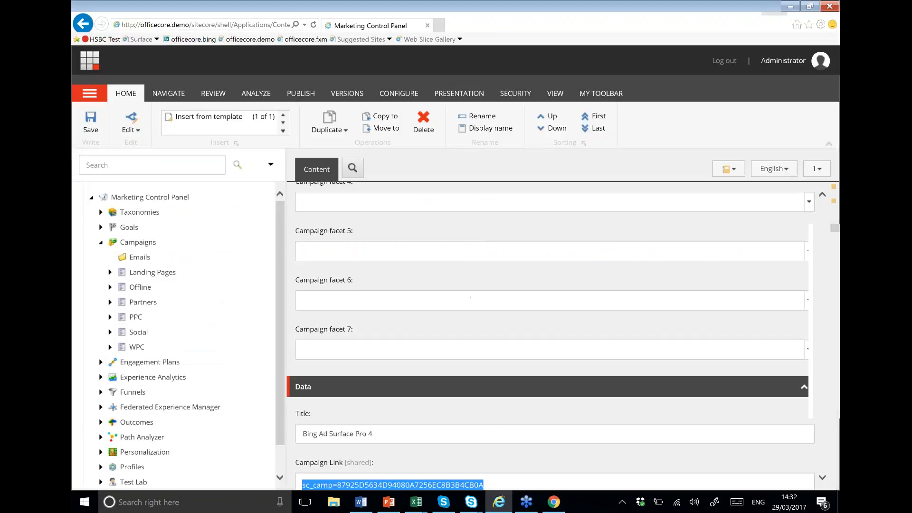
click(100, 227)
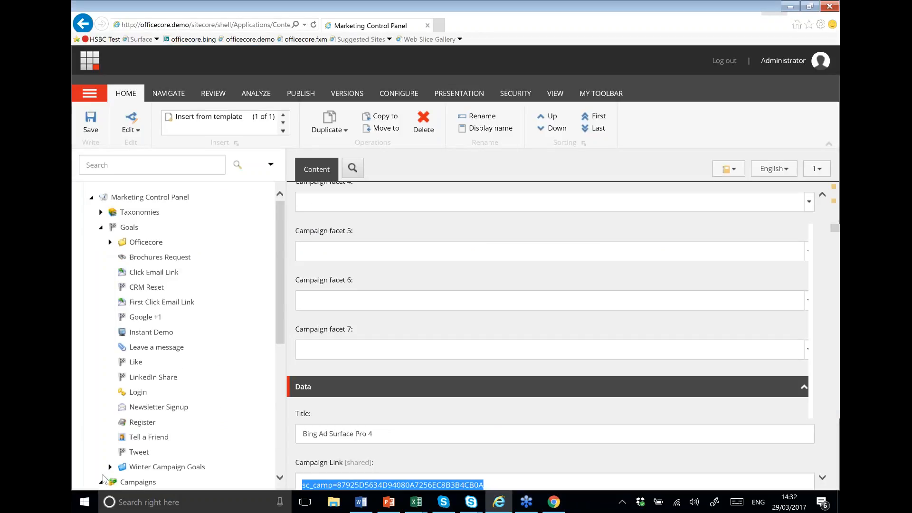
click(100, 482)
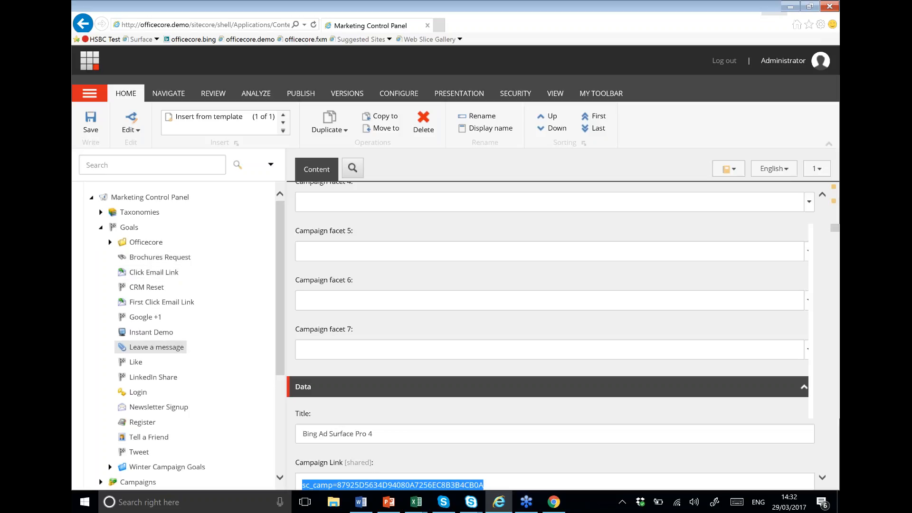
click(110, 242)
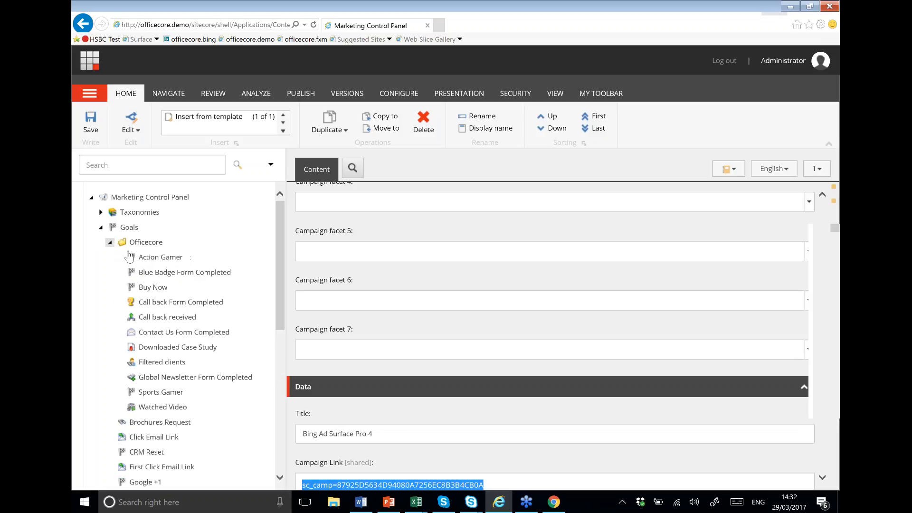
click(174, 304)
scroll(440, 354, up, 6)
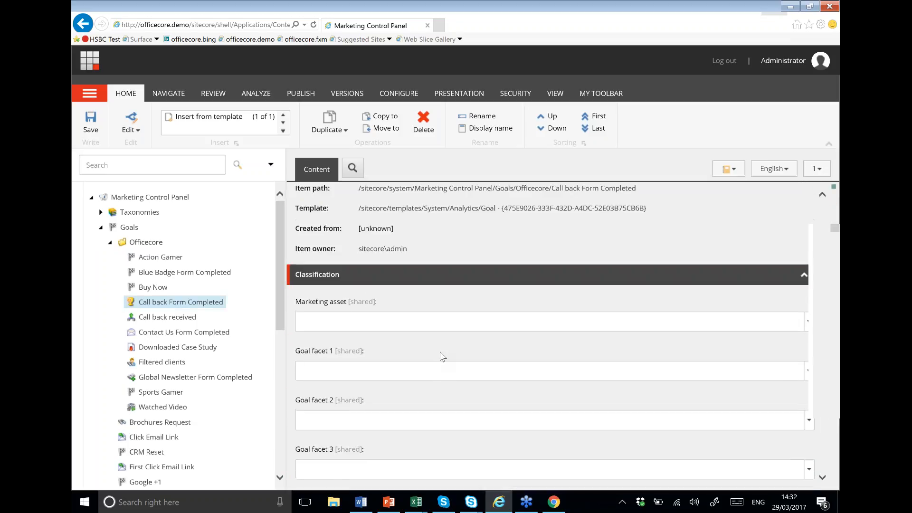
scroll(442, 356, up, 3)
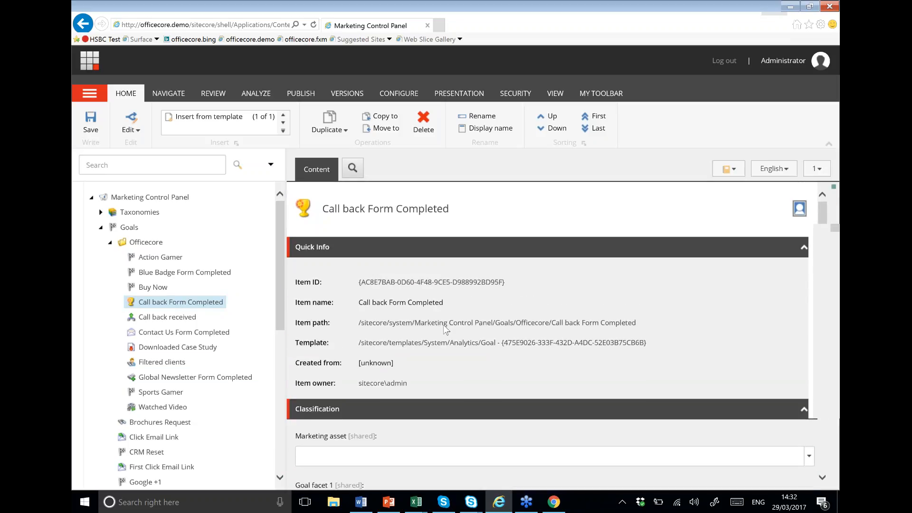
scroll(446, 328, down, 2)
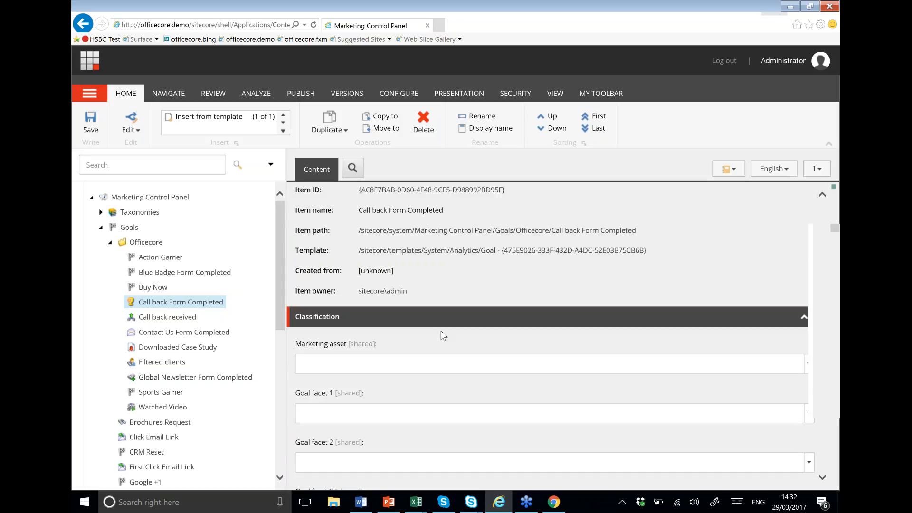
scroll(443, 336, down, 1)
scroll(442, 336, down, 1)
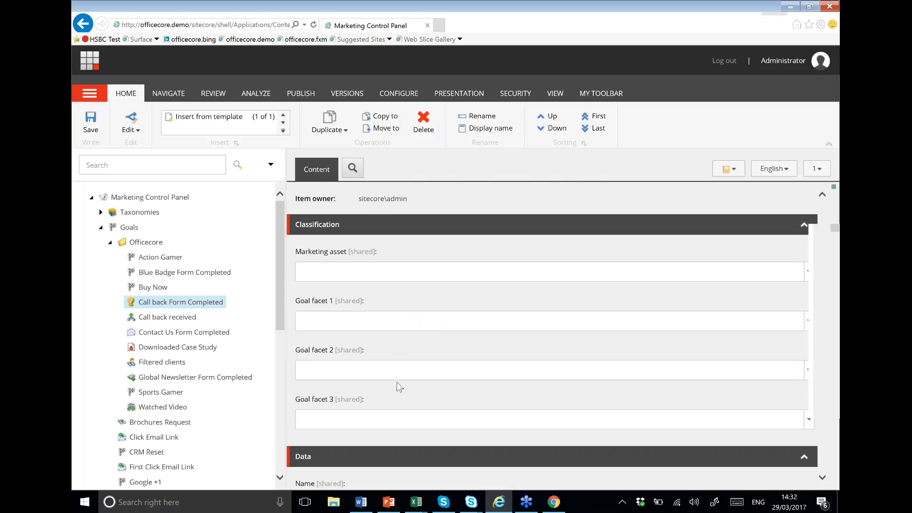
scroll(407, 371, down, 4)
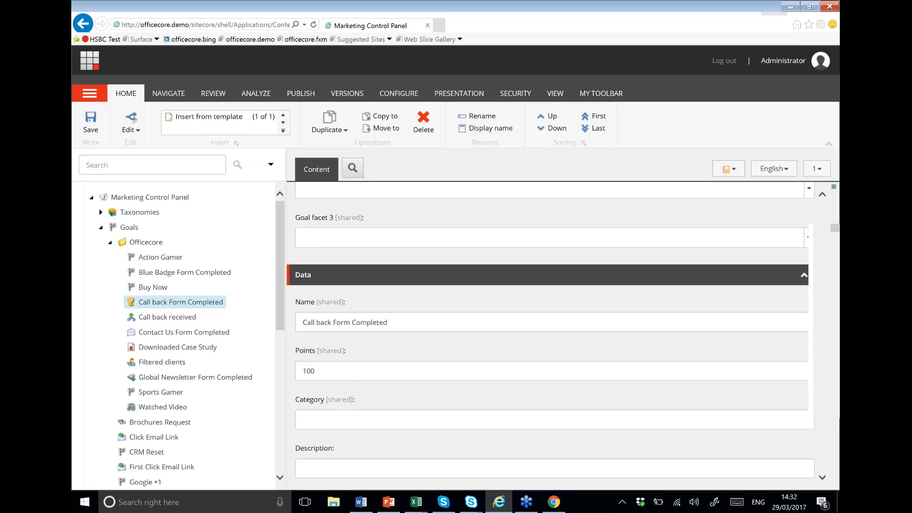
scroll(407, 335, down, 1)
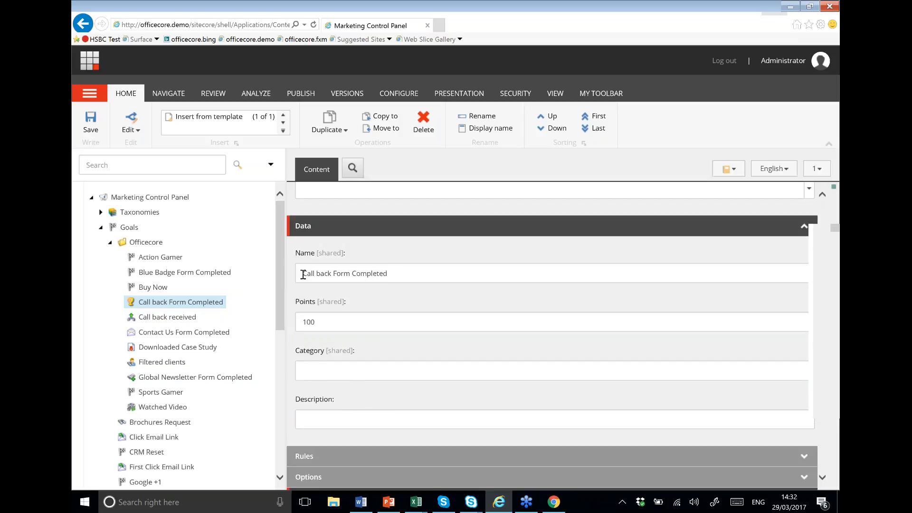
mouse_move(311, 273)
mouse_down()
mouse_move(408, 274)
mouse_move(302, 274)
mouse_up()
click(401, 273)
drag(337, 327, 302, 323)
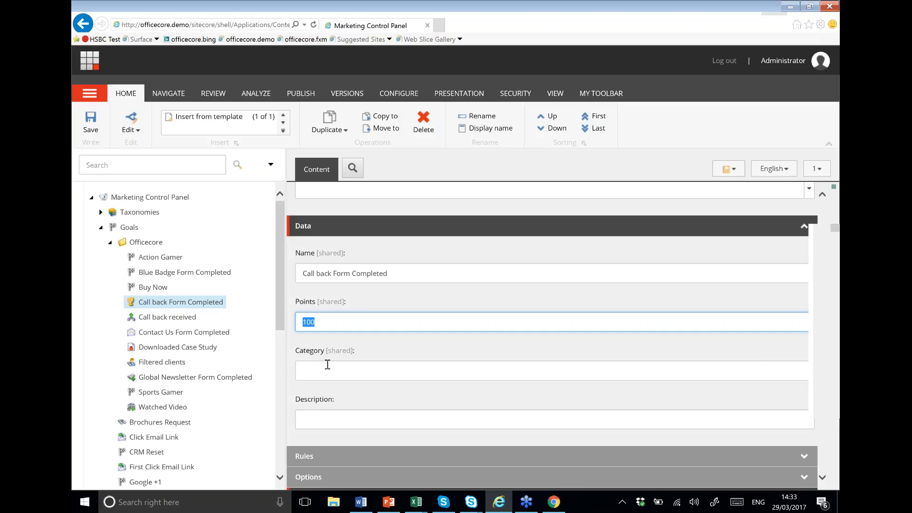
click(831, 390)
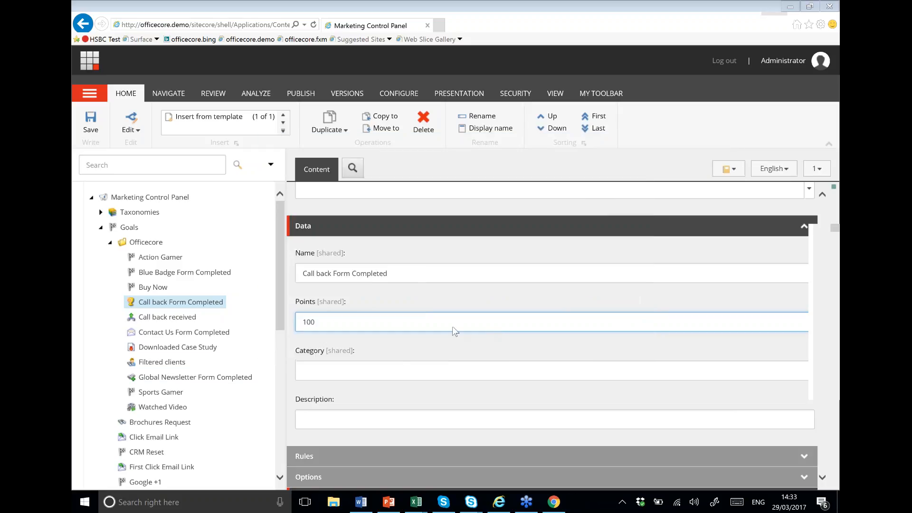
drag(334, 325, 298, 328)
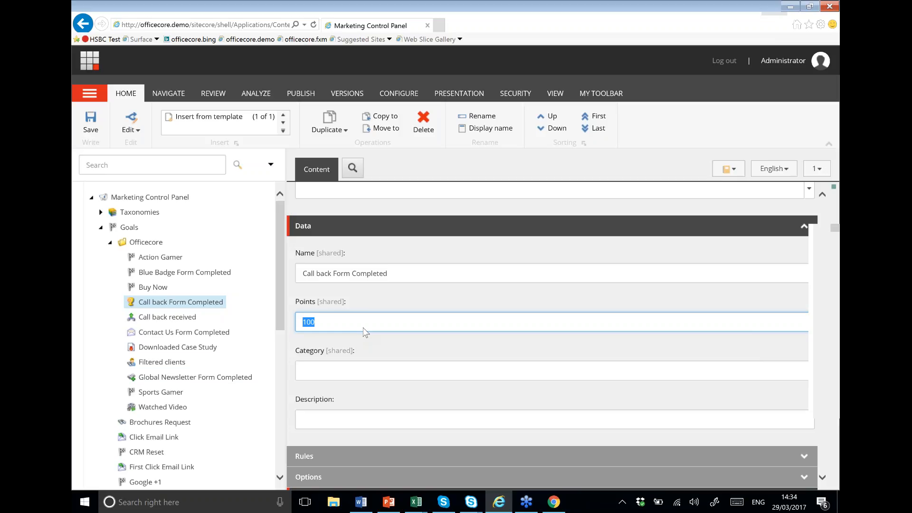
drag(364, 326, 288, 332)
drag(338, 320, 289, 354)
scroll(367, 373, down, 5)
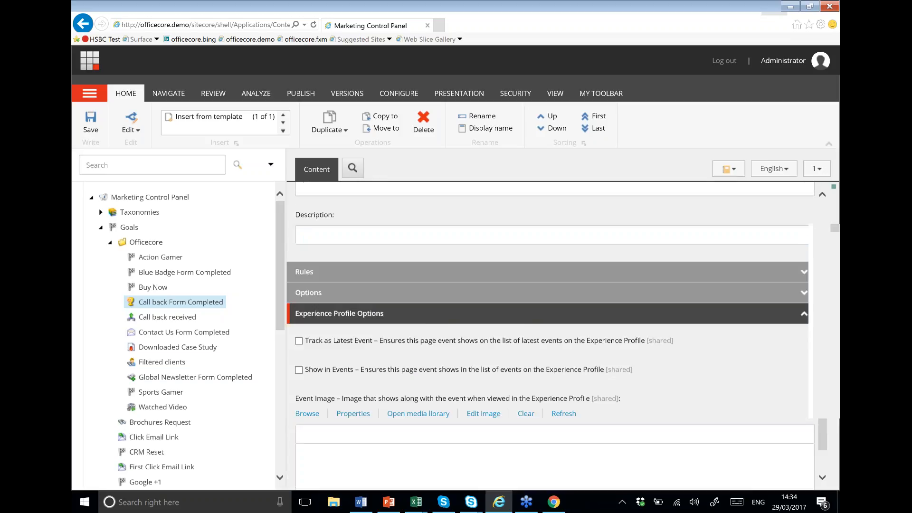
scroll(365, 385, up, 5)
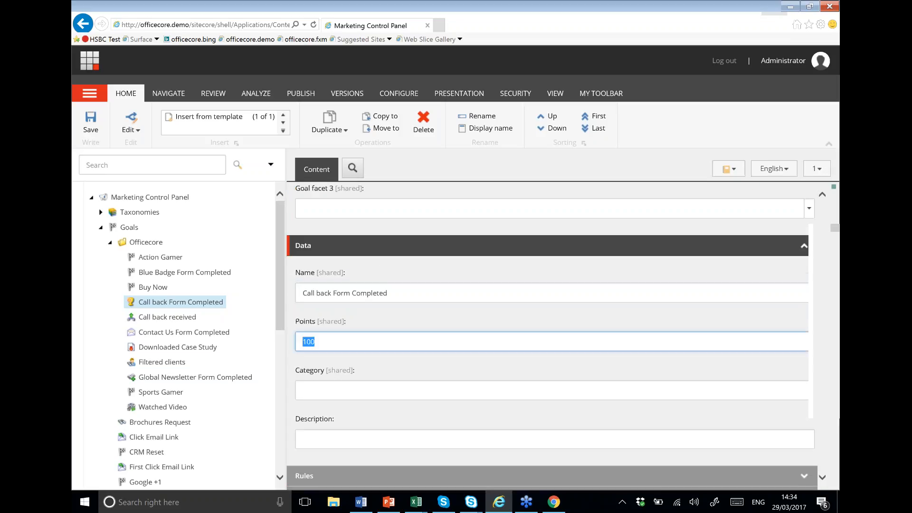
click(361, 390)
drag(360, 389, 300, 388)
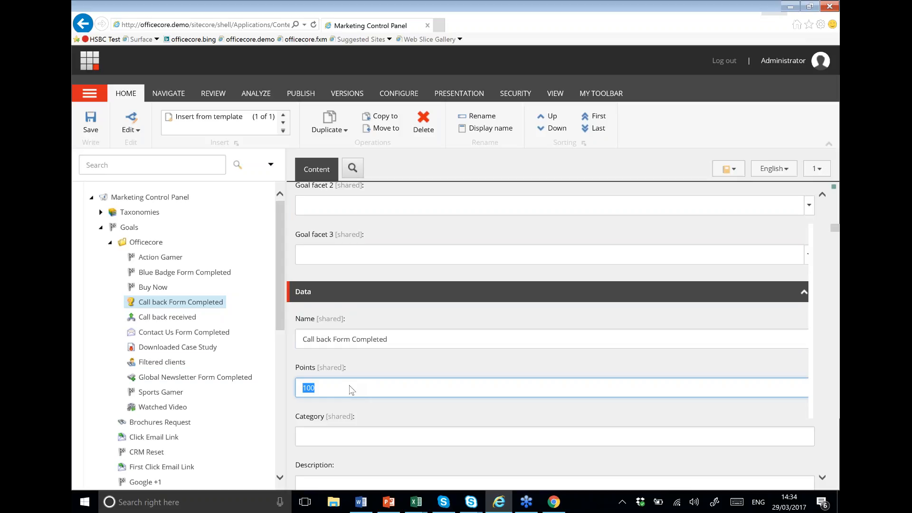
right_click(91, 60)
Step: Launch the Content Editor from the Launchpad in a new tab
click(104, 77)
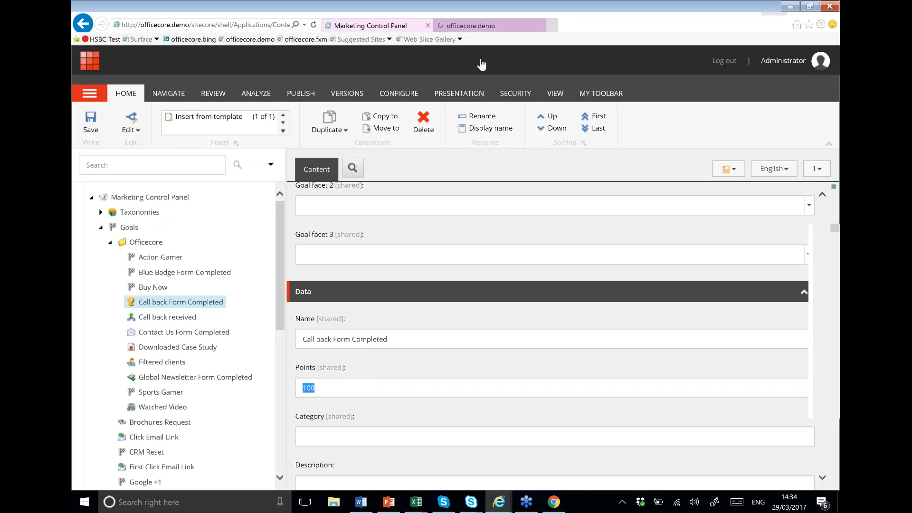
click(481, 27)
click(388, 215)
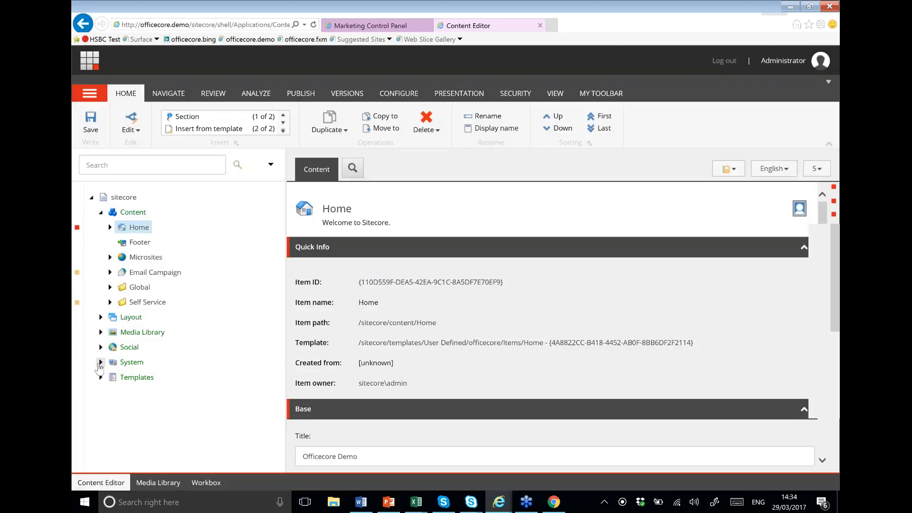
Step: Open the Download brochure page event (15 points) under System > Settings > Analytics > Page Events
click(99, 363)
scroll(155, 343, down, 2)
click(110, 410)
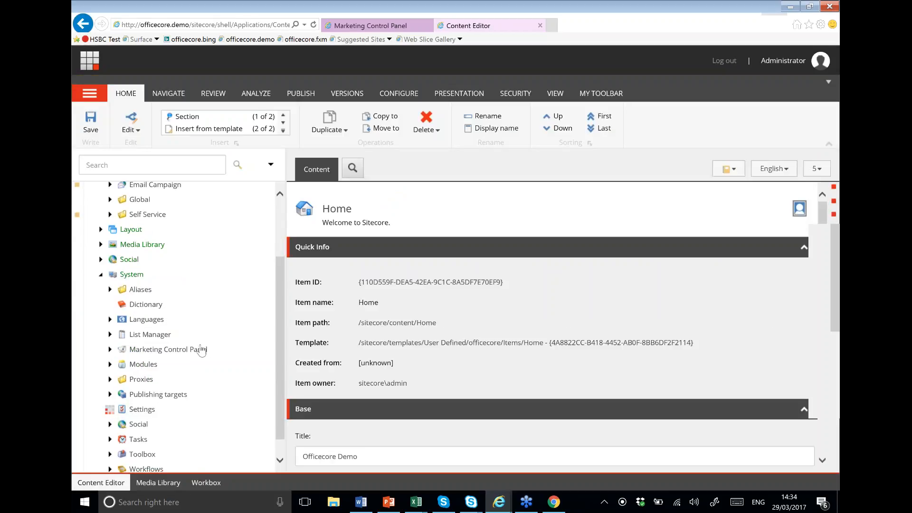
scroll(143, 332, down, 4)
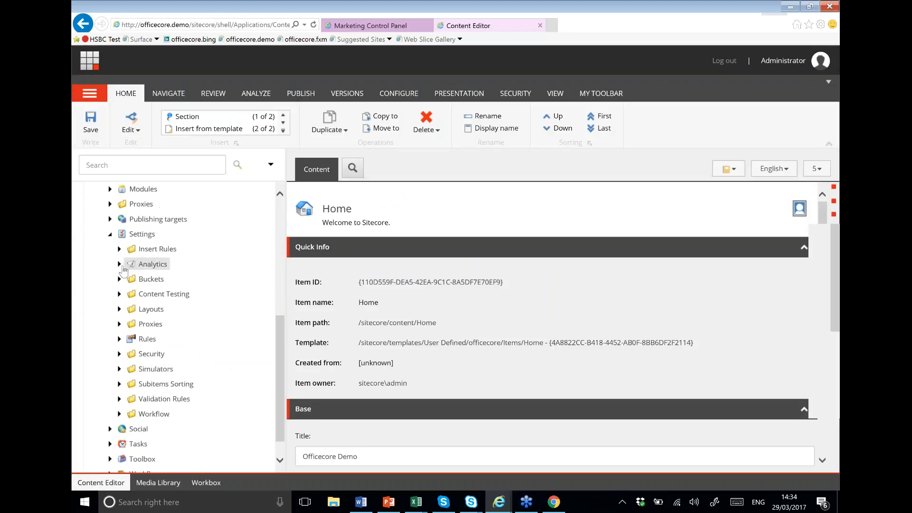
click(121, 265)
scroll(139, 356, down, 1)
click(128, 325)
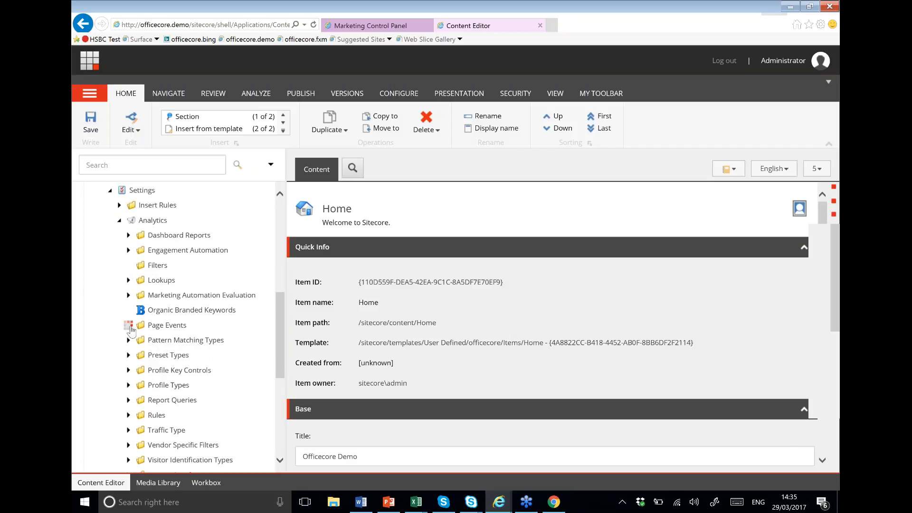
scroll(254, 340, down, 2)
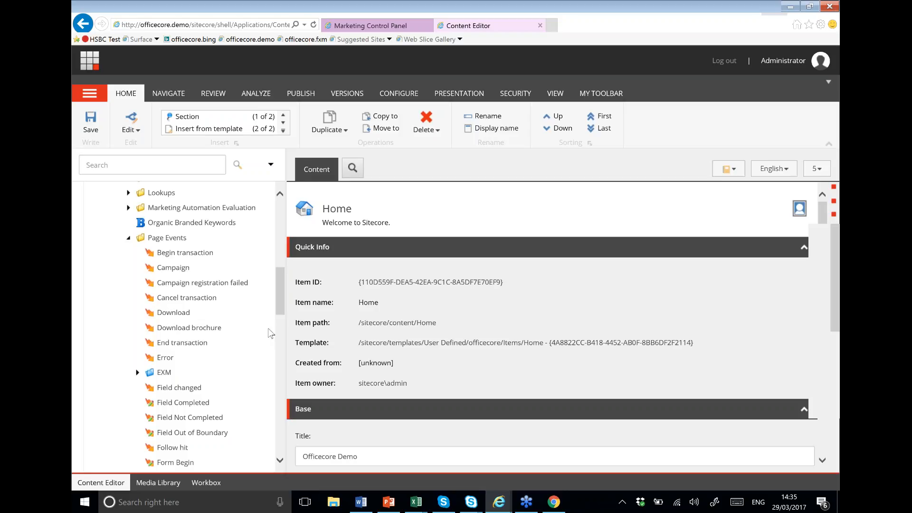
click(189, 327)
scroll(473, 331, down, 1)
scroll(316, 295, down, 1)
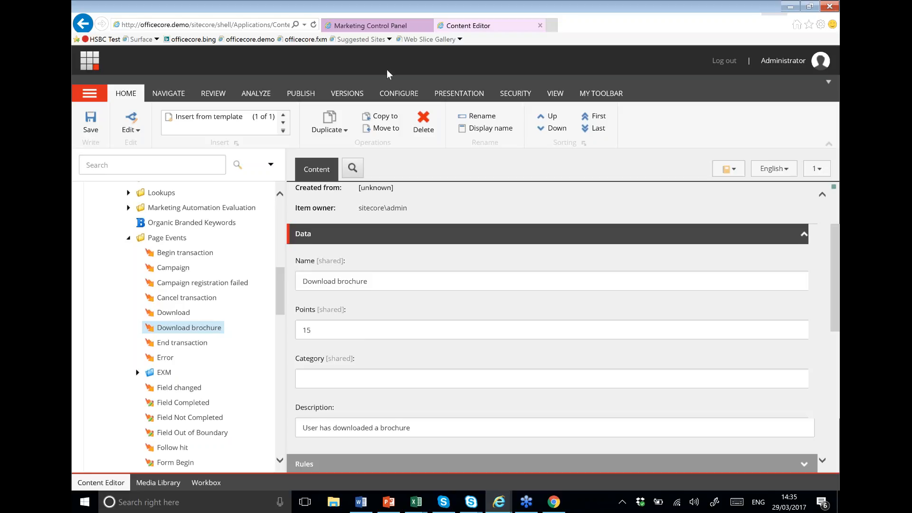
click(385, 26)
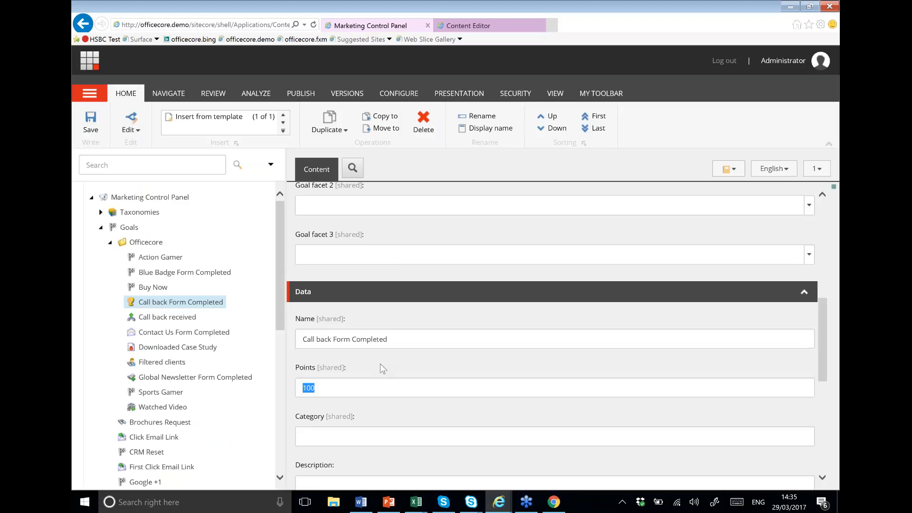
scroll(332, 352, down, 1)
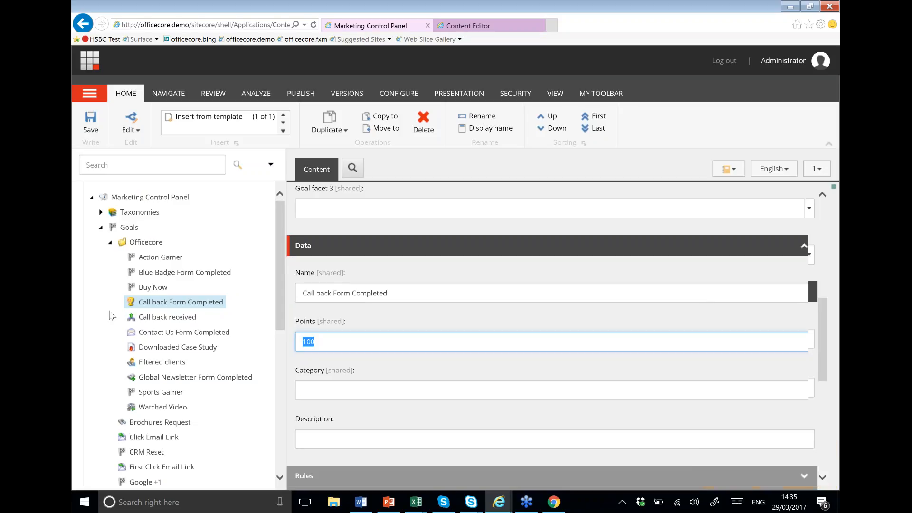
click(110, 243)
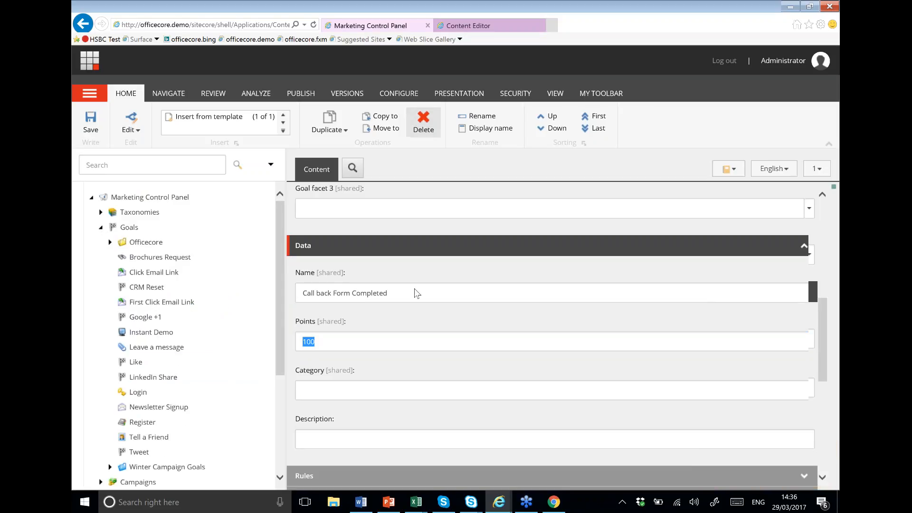
click(479, 21)
Step: Select Home > Products > Surface > Surface Pro 4 and open it in the Experience Editor
scroll(186, 294, up, 8)
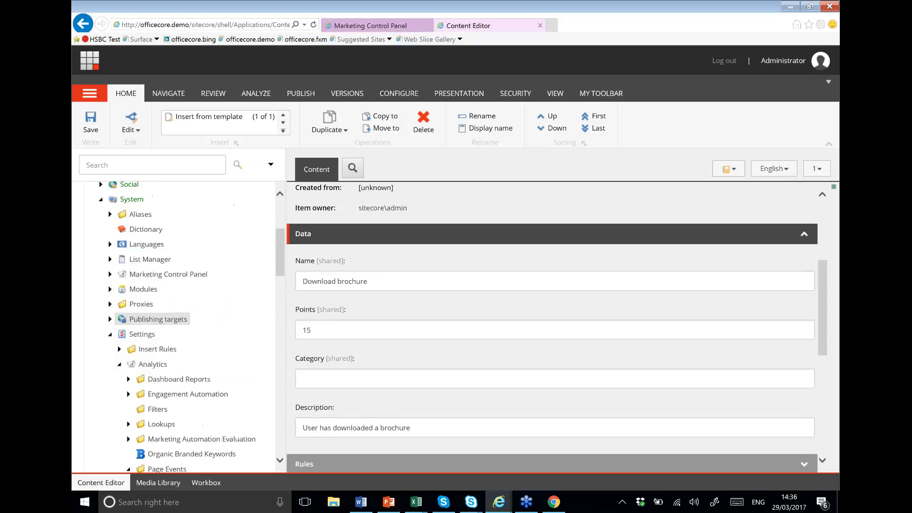
click(109, 227)
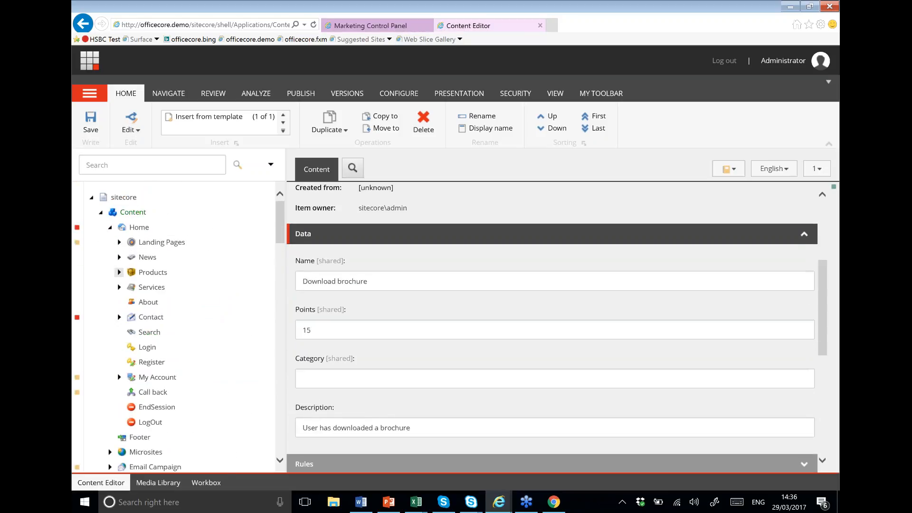
click(119, 272)
click(129, 302)
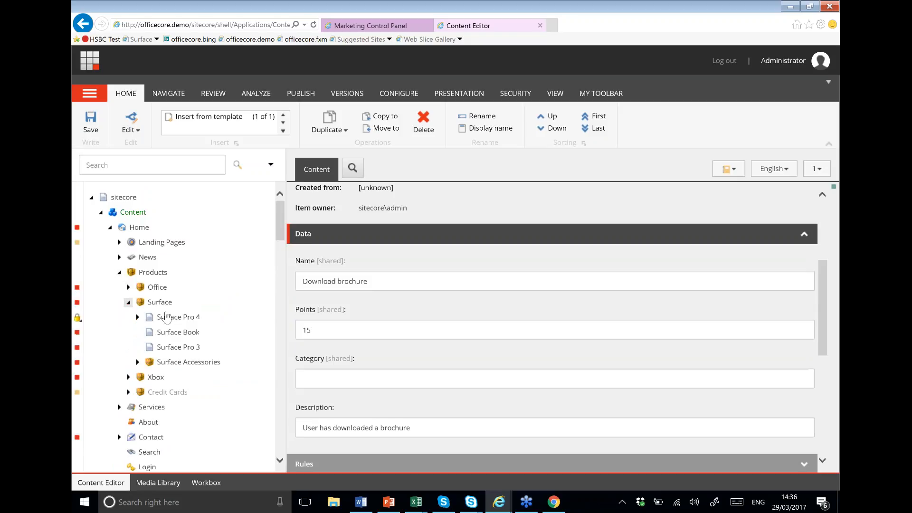
click(171, 317)
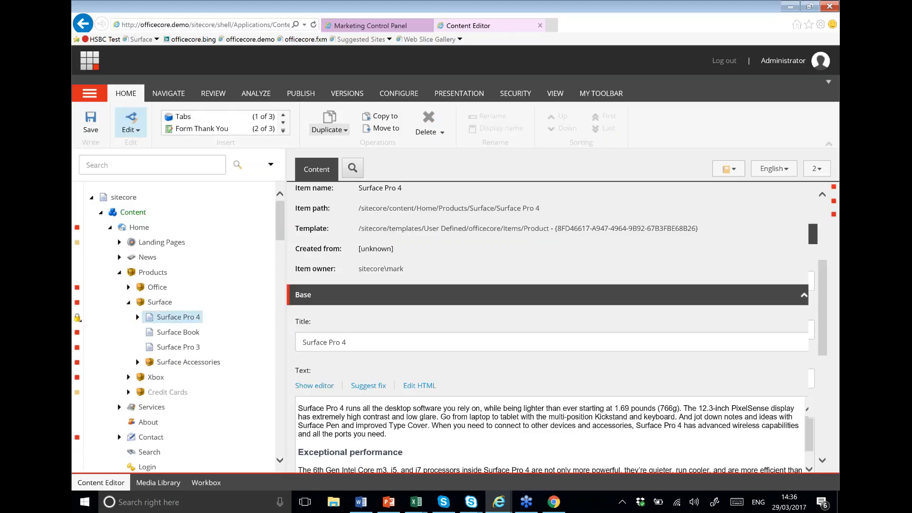
click(302, 94)
click(263, 117)
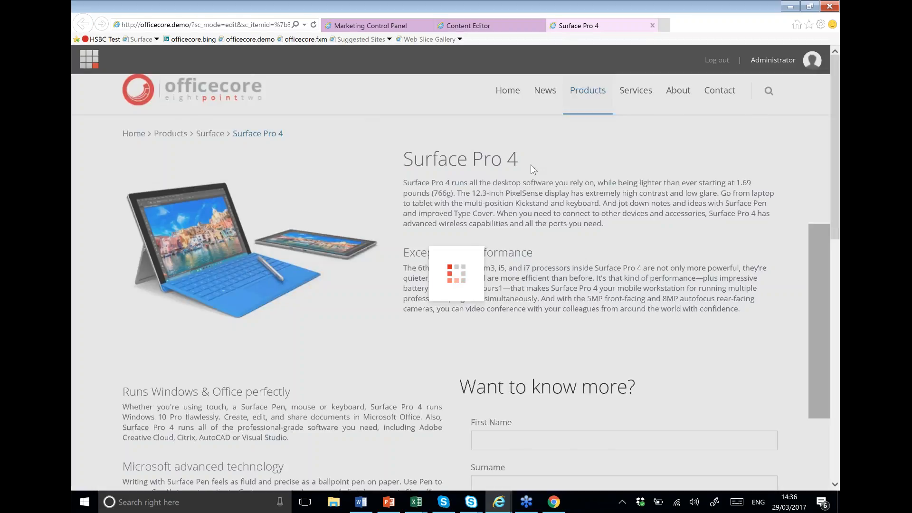
Step: Scroll through the Surface Pro 4 page and select the 'Want to know more?' form component
scroll(565, 259, down, 7)
scroll(568, 285, up, 3)
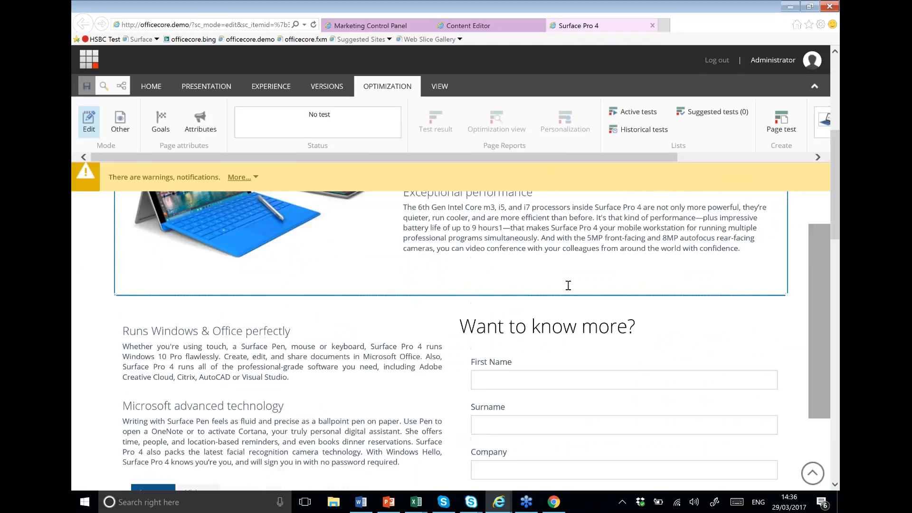
scroll(568, 285, up, 1)
double_click(582, 217)
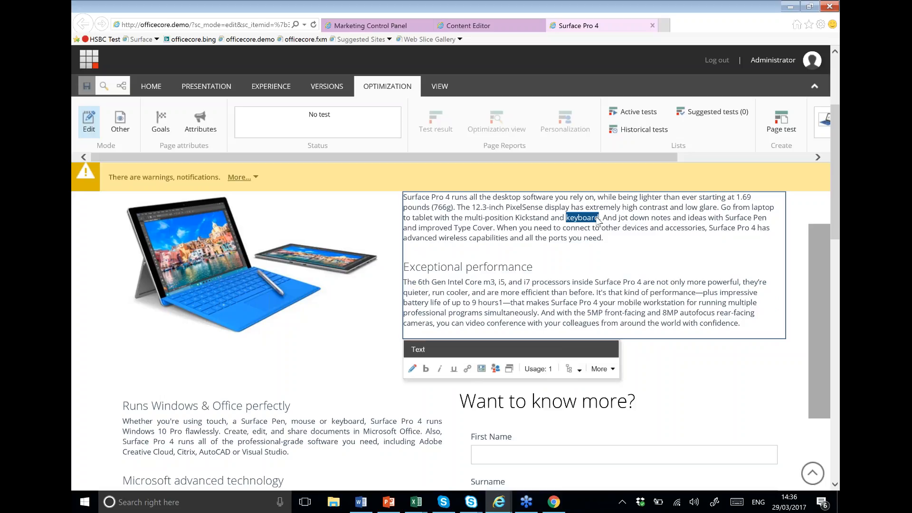
scroll(599, 222, down, 3)
scroll(548, 200, down, 2)
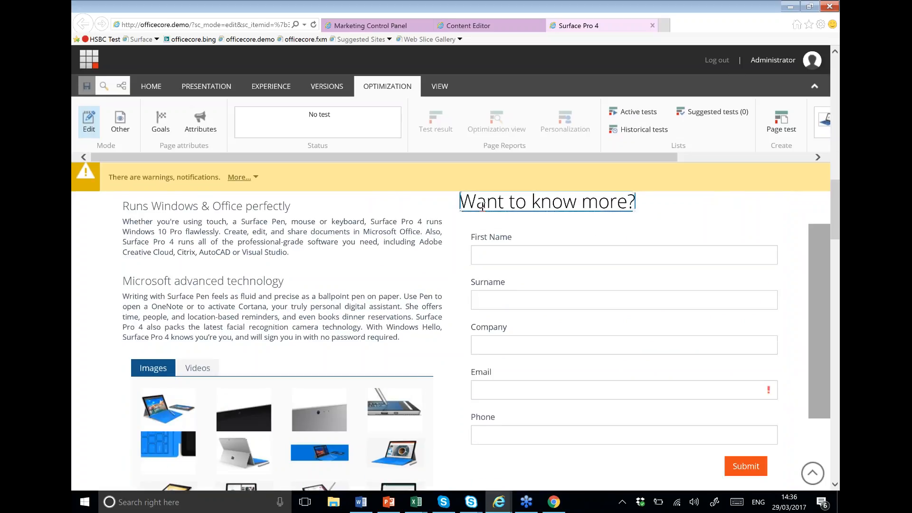
scroll(548, 199, up, 2)
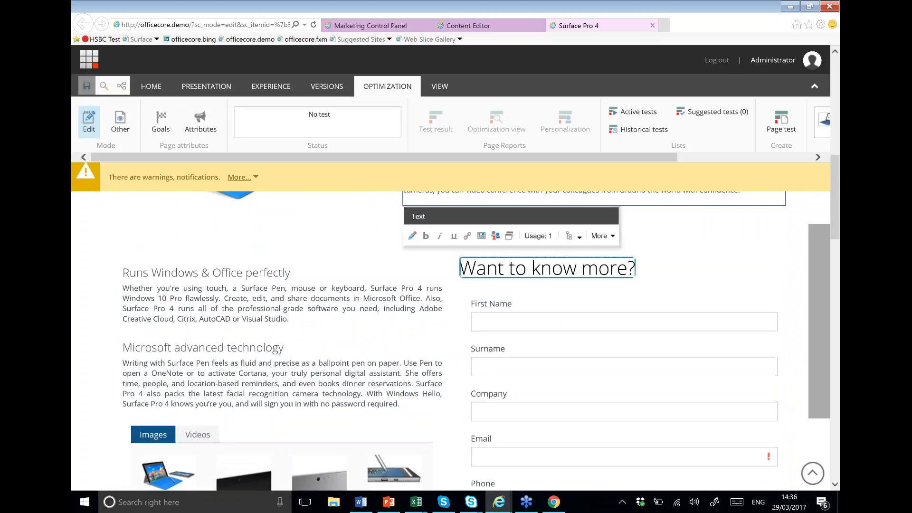
click(564, 304)
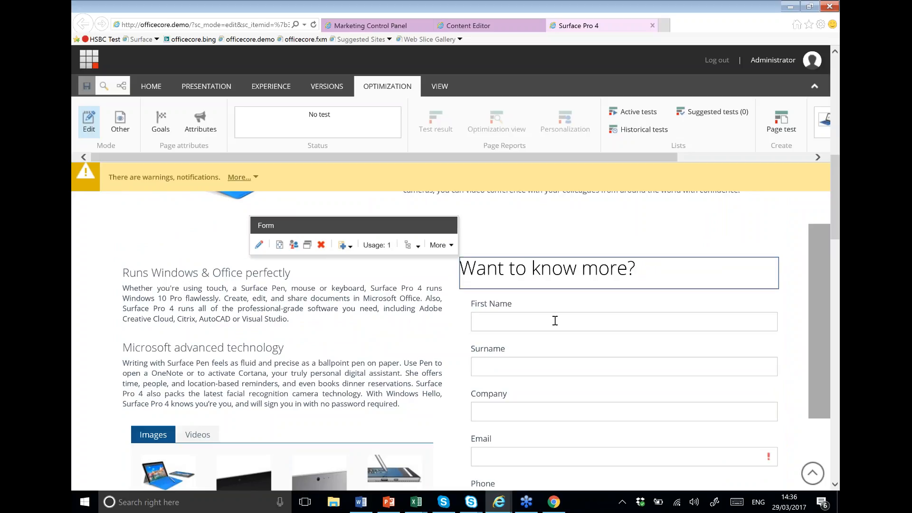
Step: Open the form in Form Designer, select its Submit button, and edit its four Save Actions
click(259, 245)
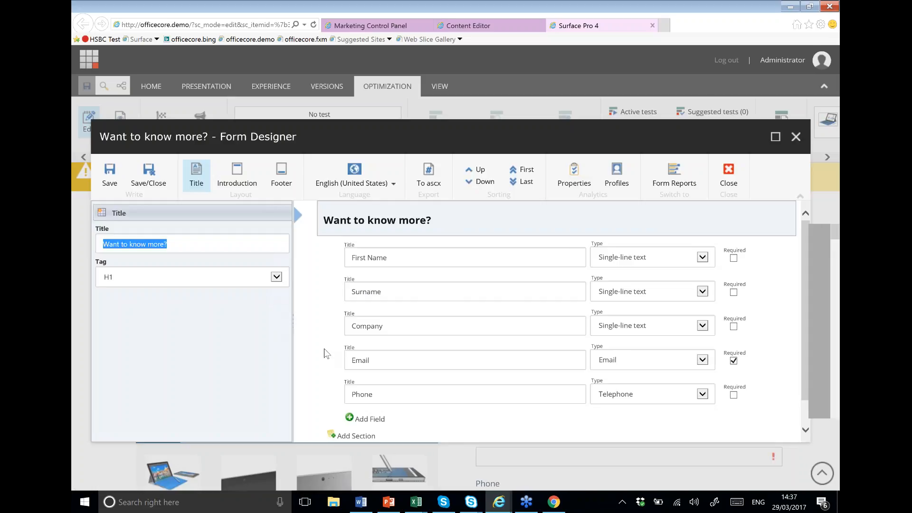
scroll(413, 398, down, 1)
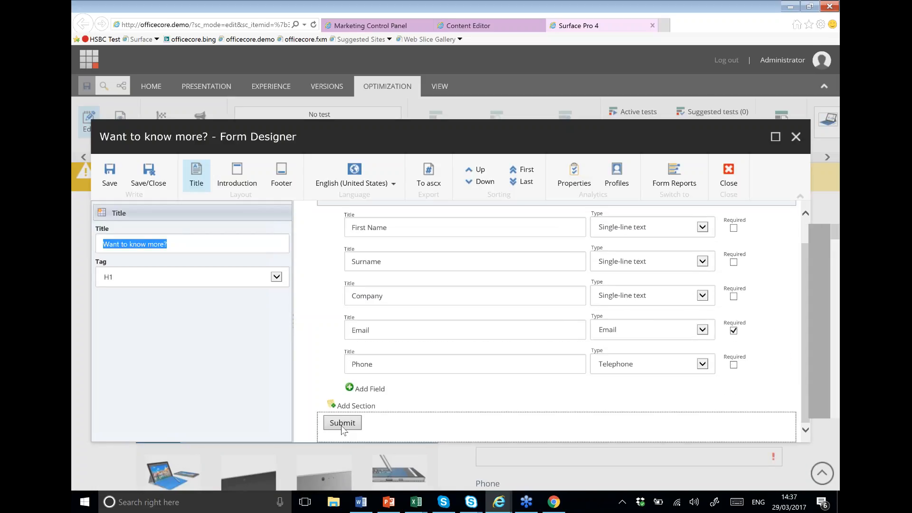
scroll(377, 362, up, 1)
scroll(377, 362, down, 1)
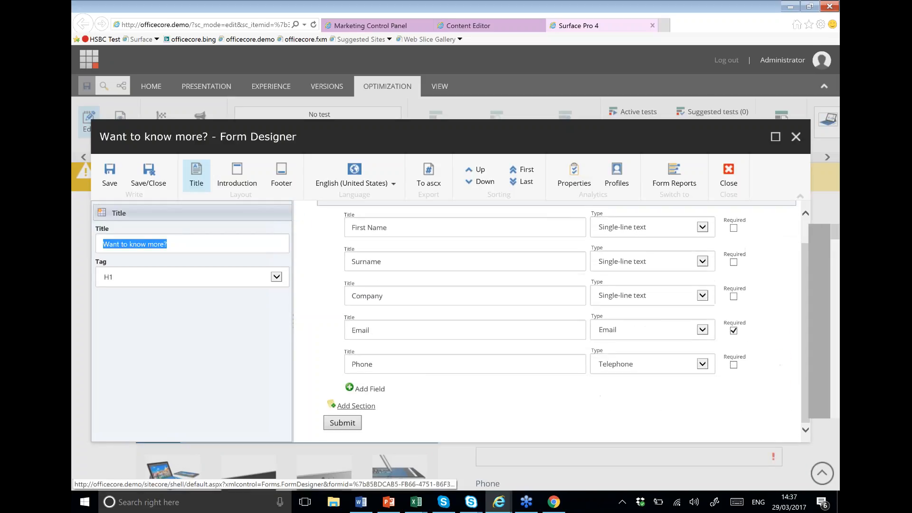
click(356, 424)
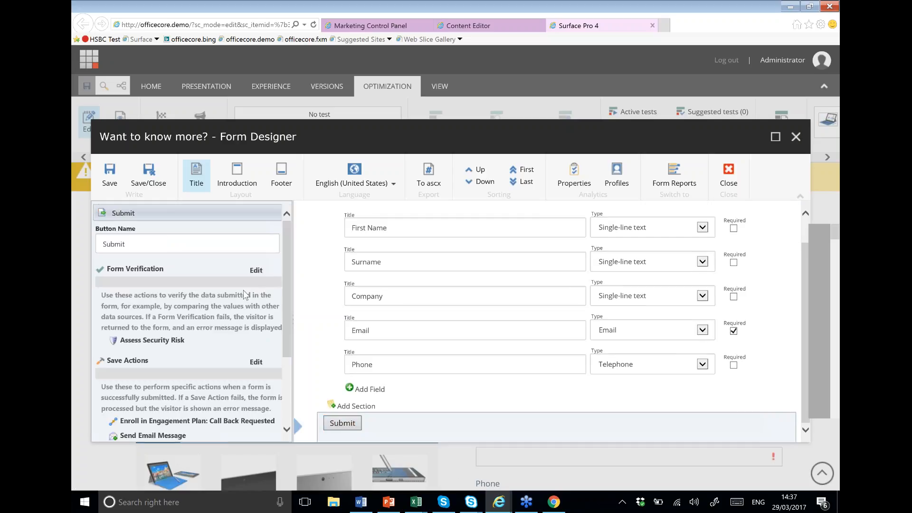
scroll(199, 314, down, 3)
scroll(156, 285, down, 2)
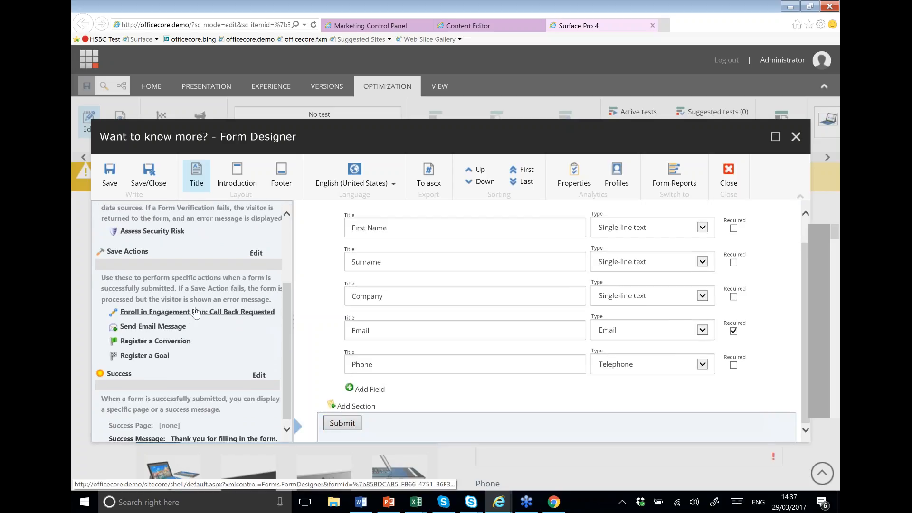
scroll(199, 271, up, 1)
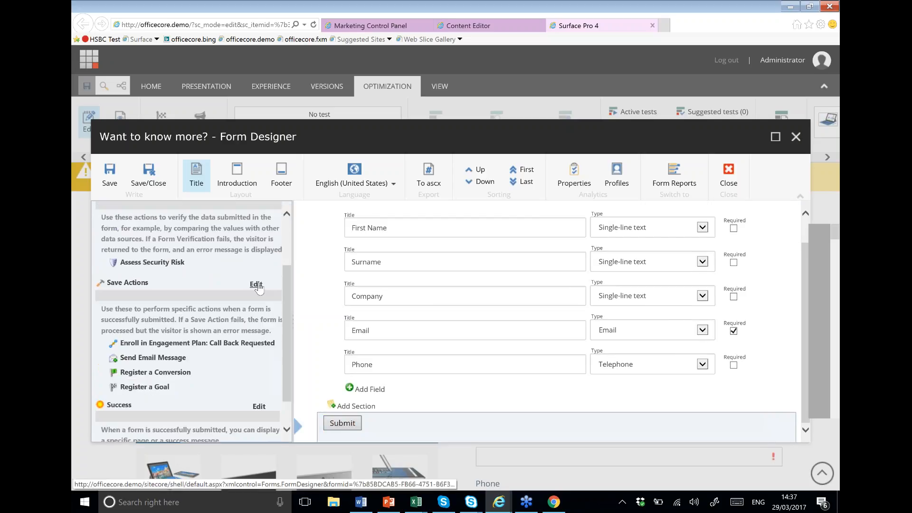
click(255, 283)
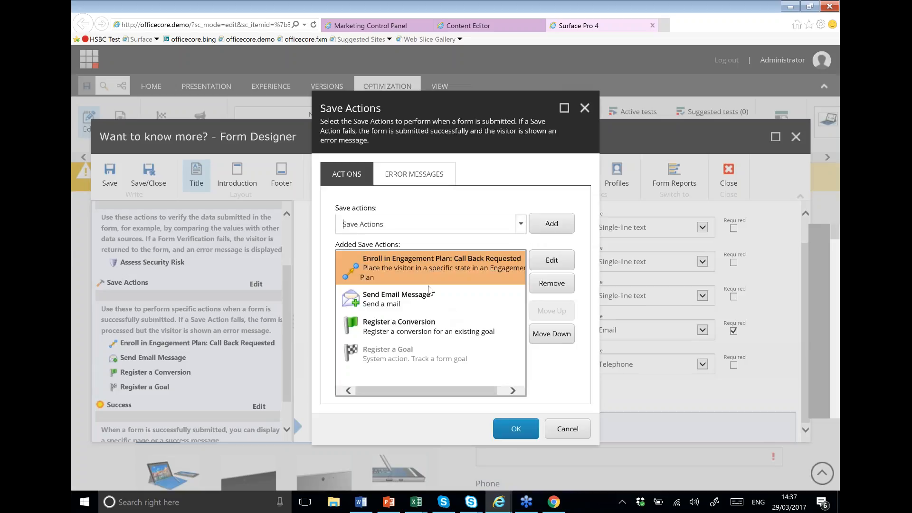
Step: Add a Register a Conversion save action to the form's save actions list
click(435, 331)
click(442, 348)
click(449, 333)
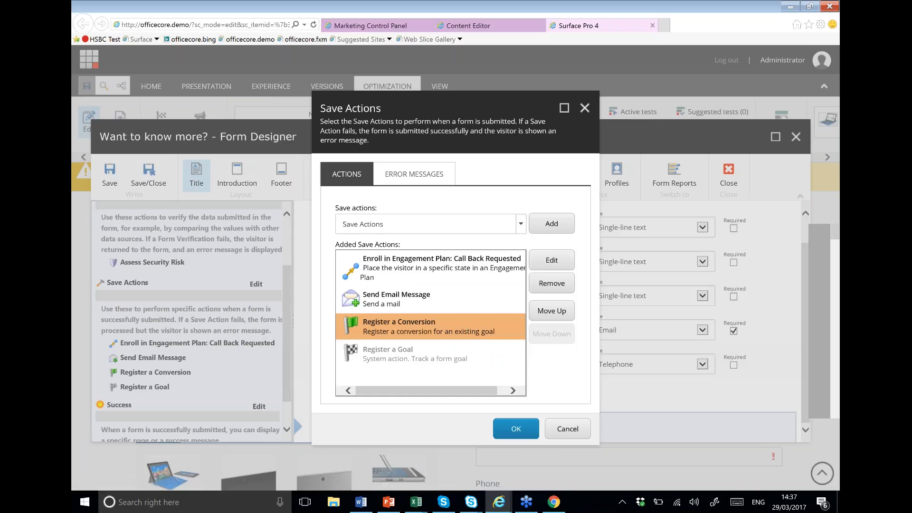
click(520, 224)
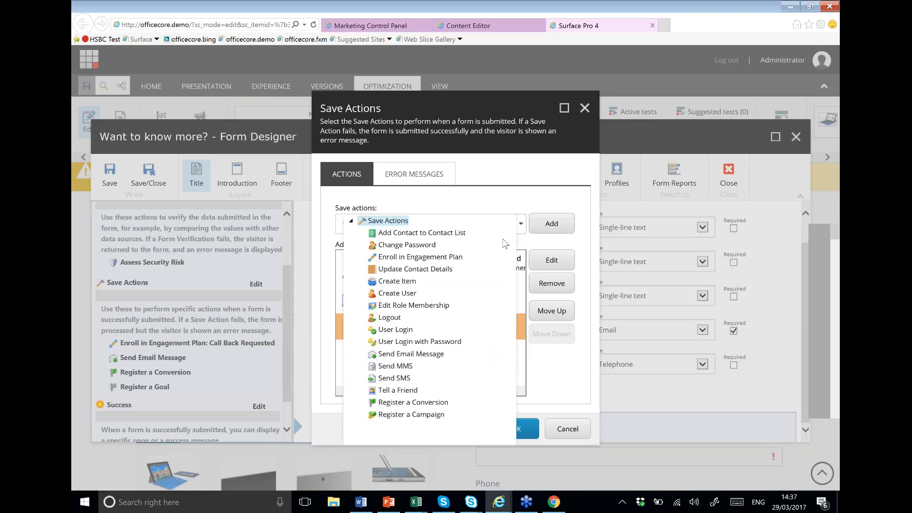
click(427, 402)
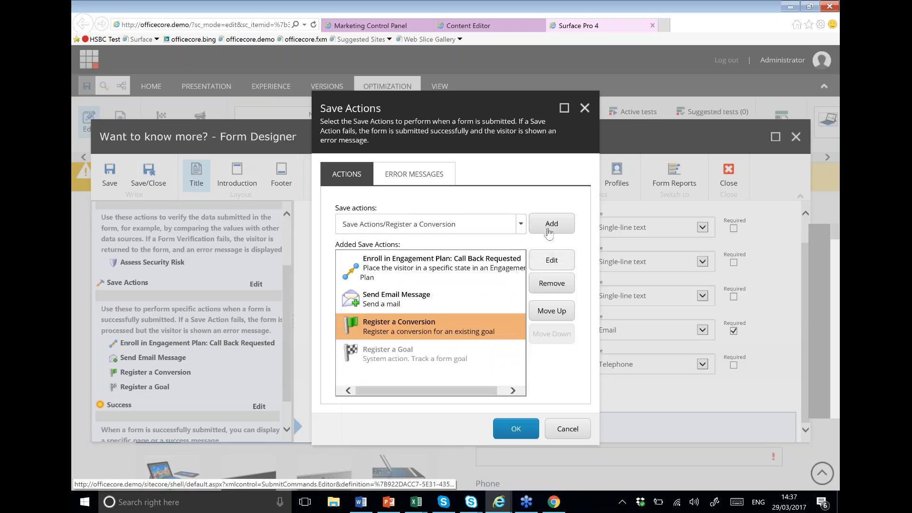
click(550, 229)
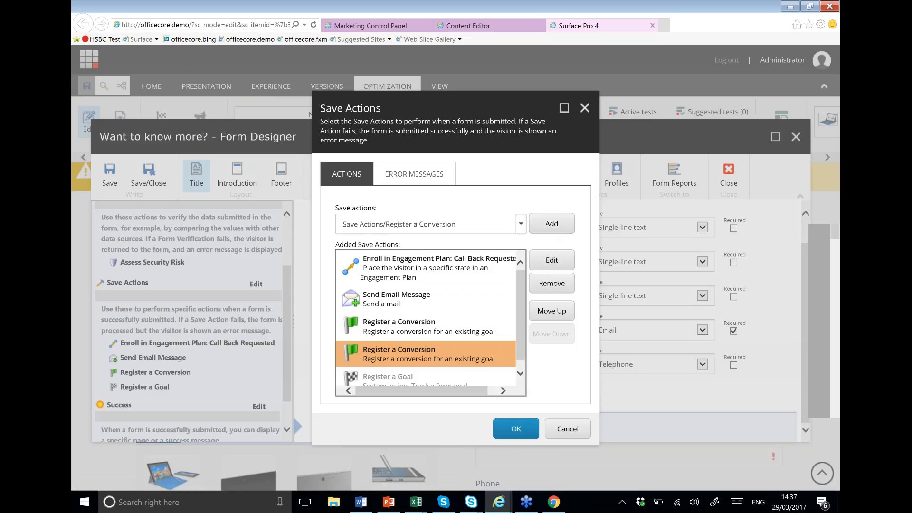
Step: Set the conversion's goal to Call back Form Completed, then cancel the changes
click(551, 261)
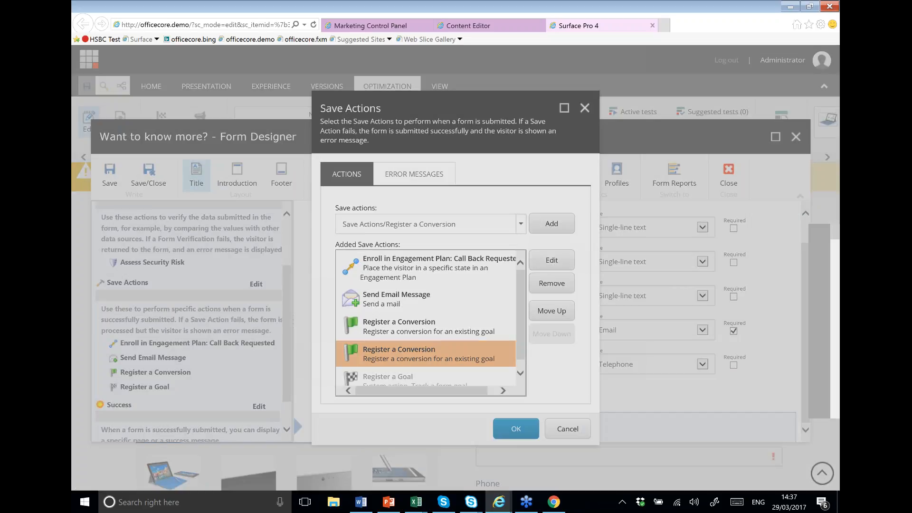
click(575, 236)
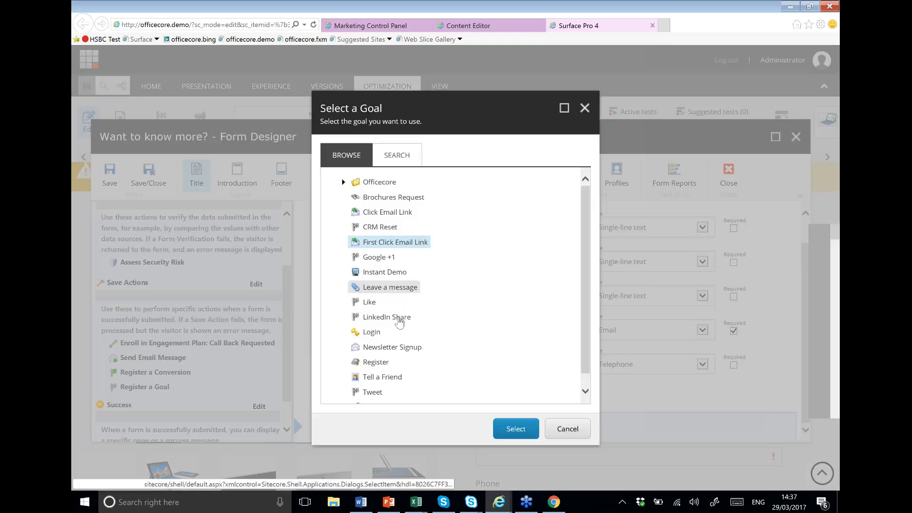
click(343, 182)
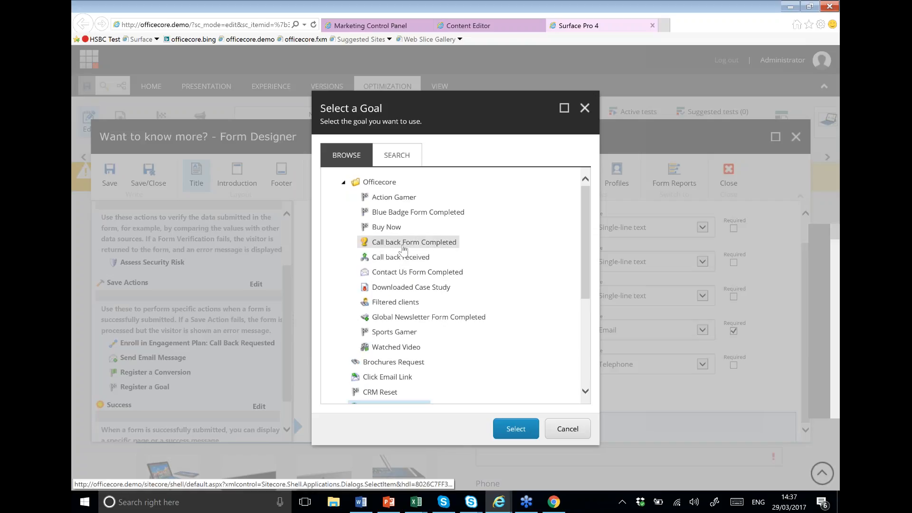
click(402, 245)
click(515, 424)
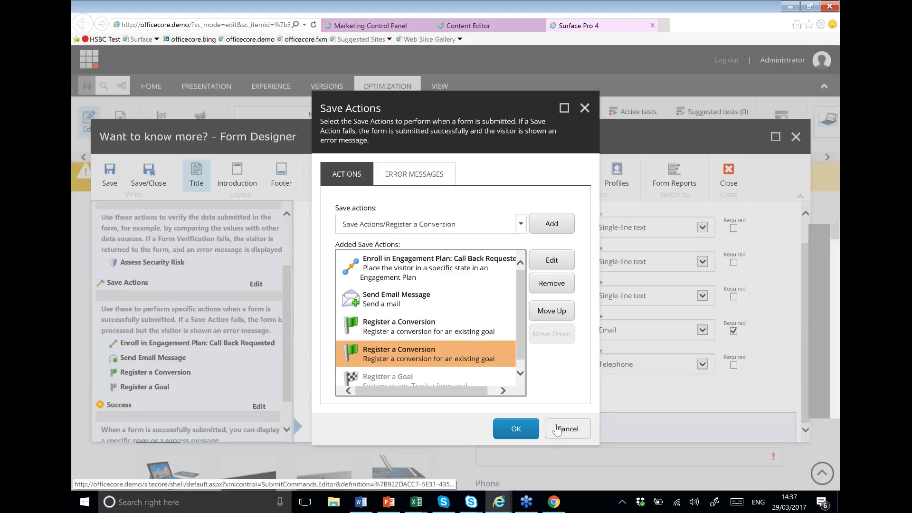
click(558, 430)
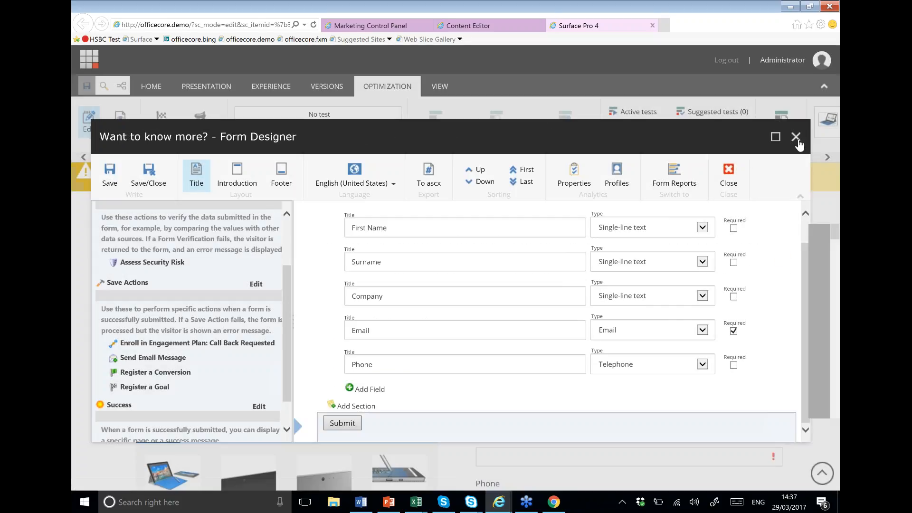
Step: Close the Form Designer and scroll back up the Surface Pro 4 page
click(795, 137)
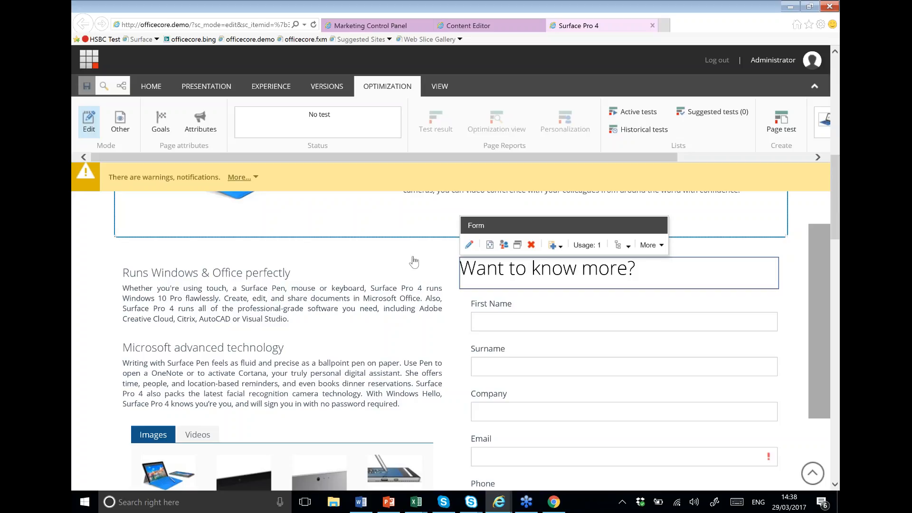
scroll(413, 261, up, 2)
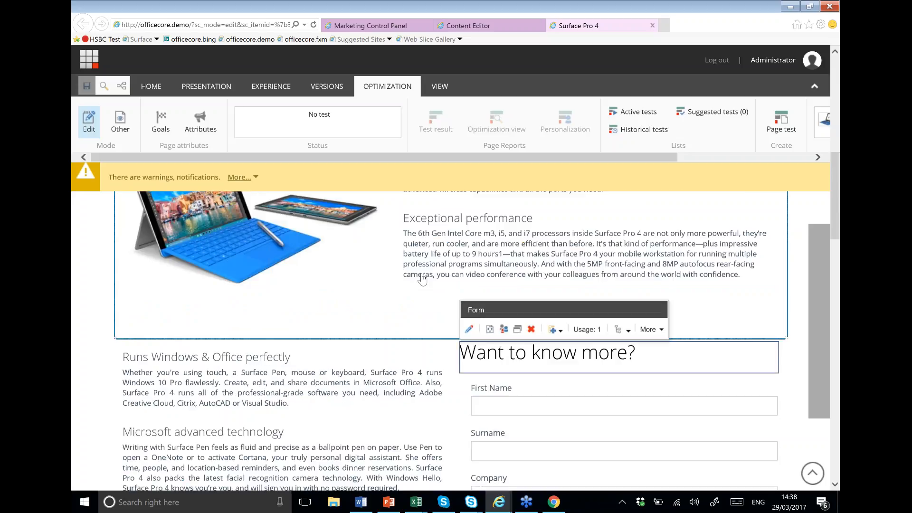
Step: Load the Officecore home page and select its hero banner Background Image component
scroll(422, 280, up, 4)
click(588, 24)
key(F5)
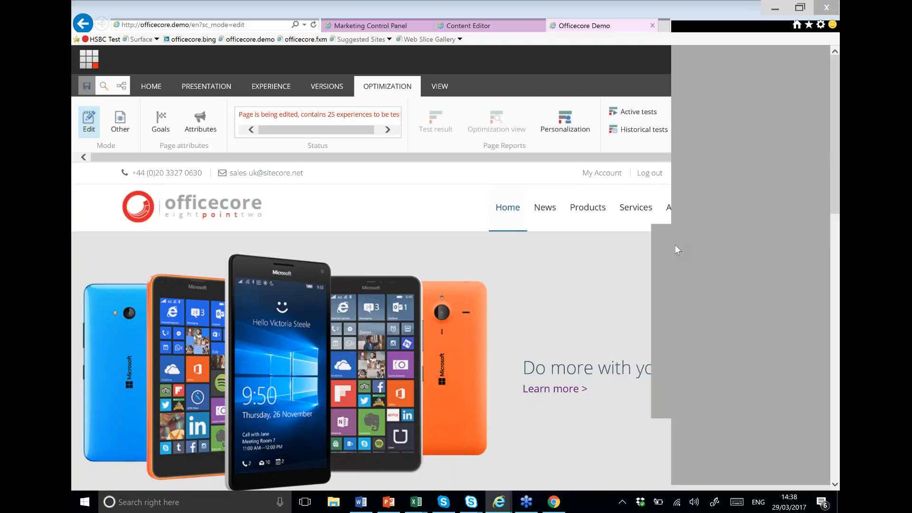
click(189, 227)
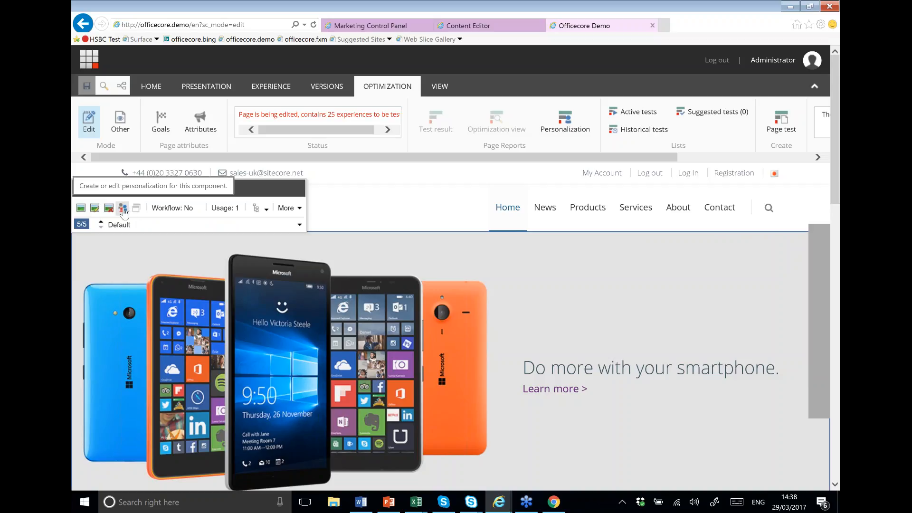
click(123, 209)
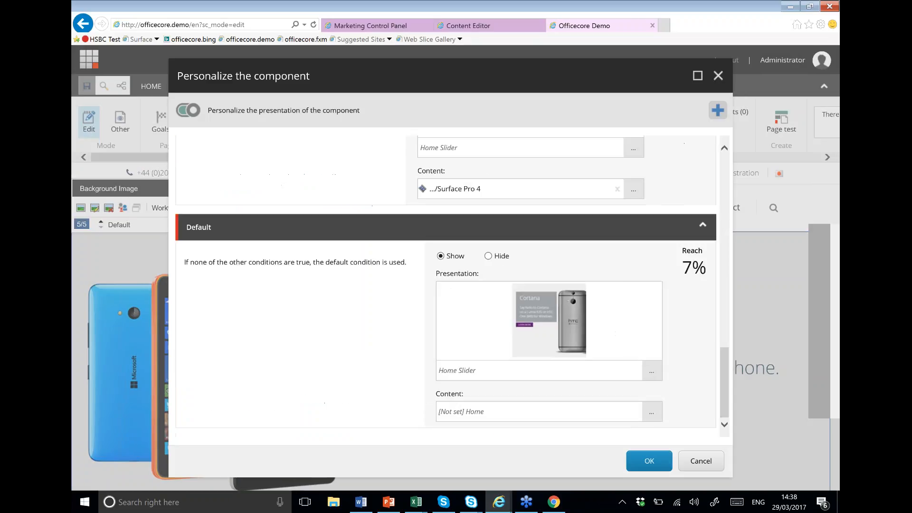
scroll(311, 330, up, 5)
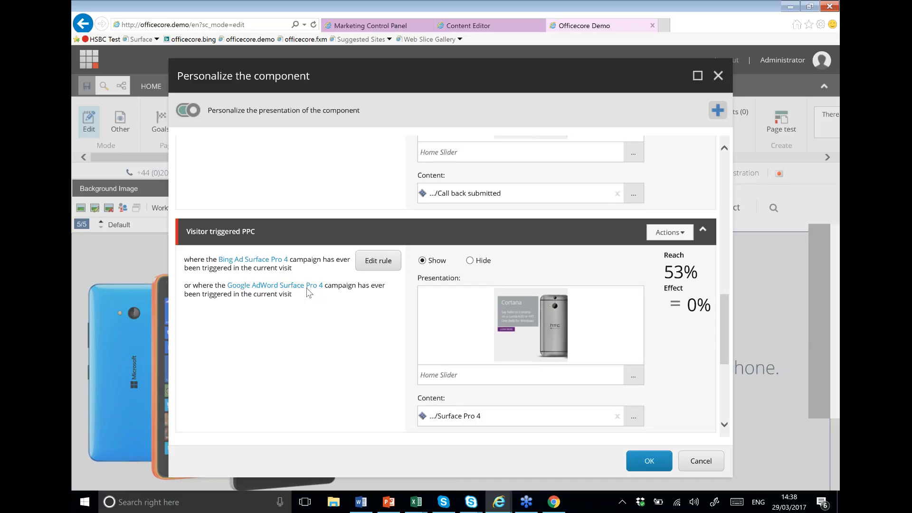
scroll(308, 292, up, 3)
scroll(306, 293, up, 6)
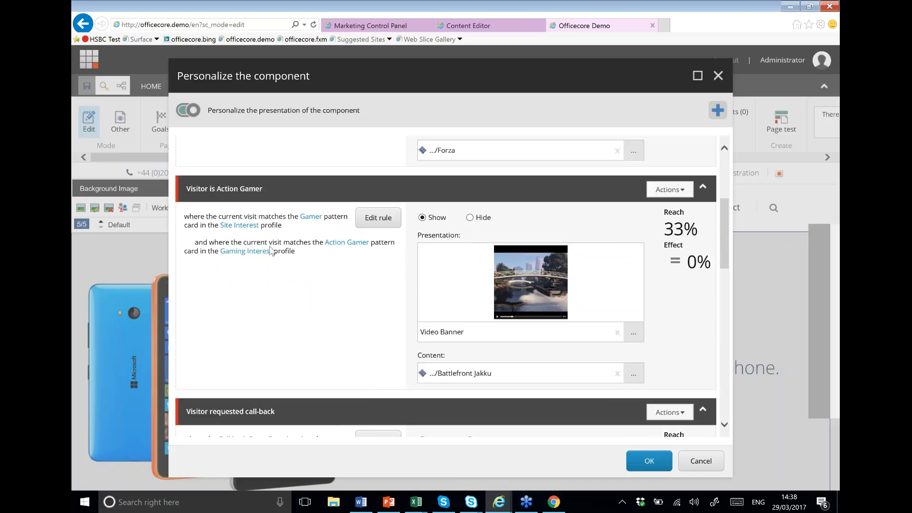
scroll(362, 268, up, 4)
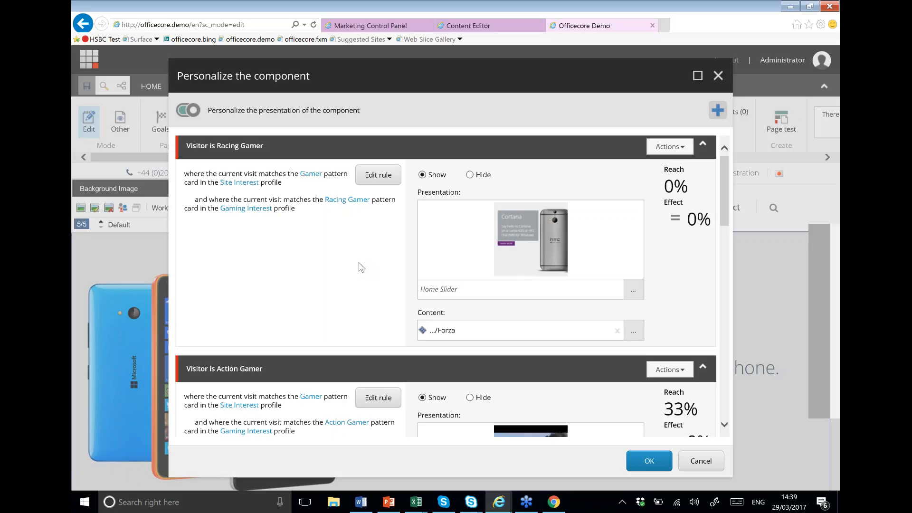
scroll(360, 276, down, 8)
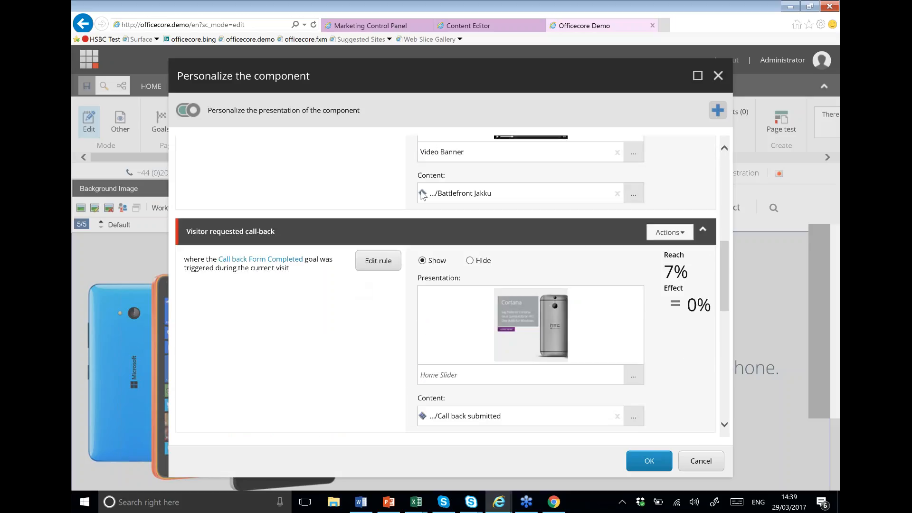
scroll(431, 210, up, 4)
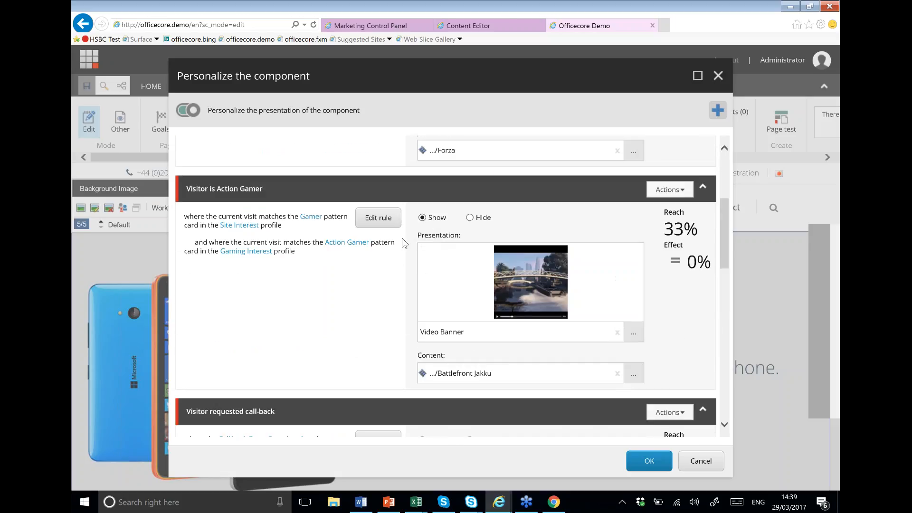
scroll(404, 243, down, 9)
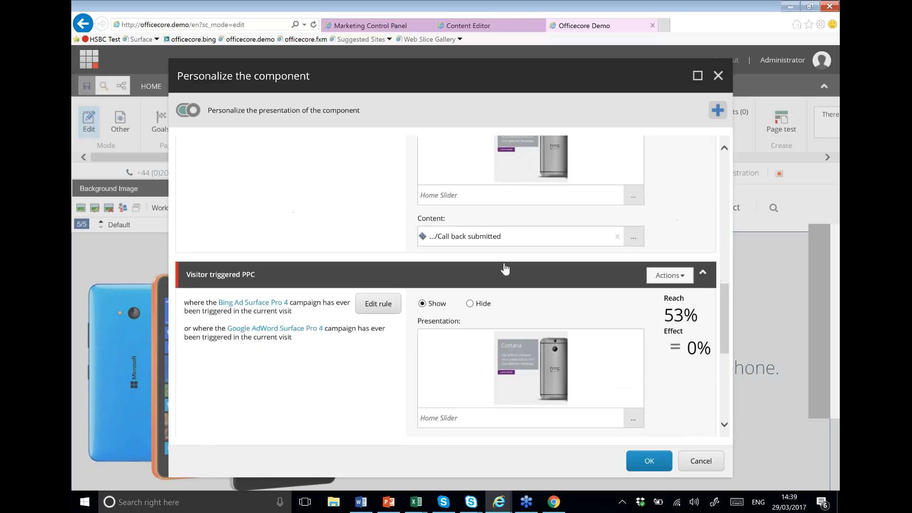
scroll(500, 272, down, 3)
scroll(499, 283, down, 1)
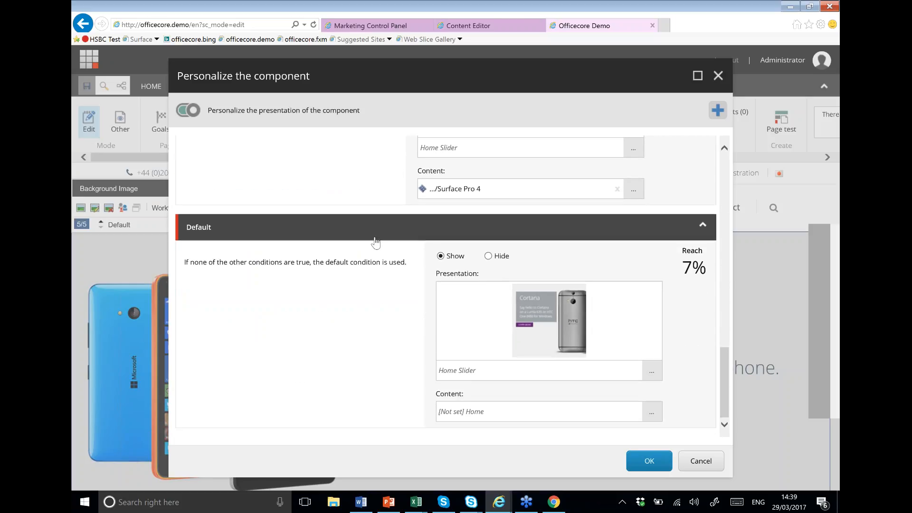
scroll(388, 351, up, 6)
scroll(380, 346, down, 6)
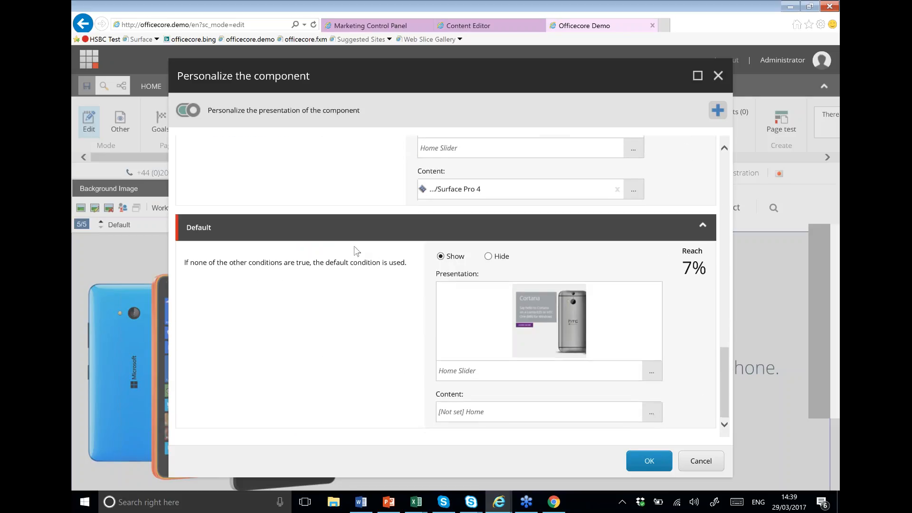
scroll(356, 250, up, 3)
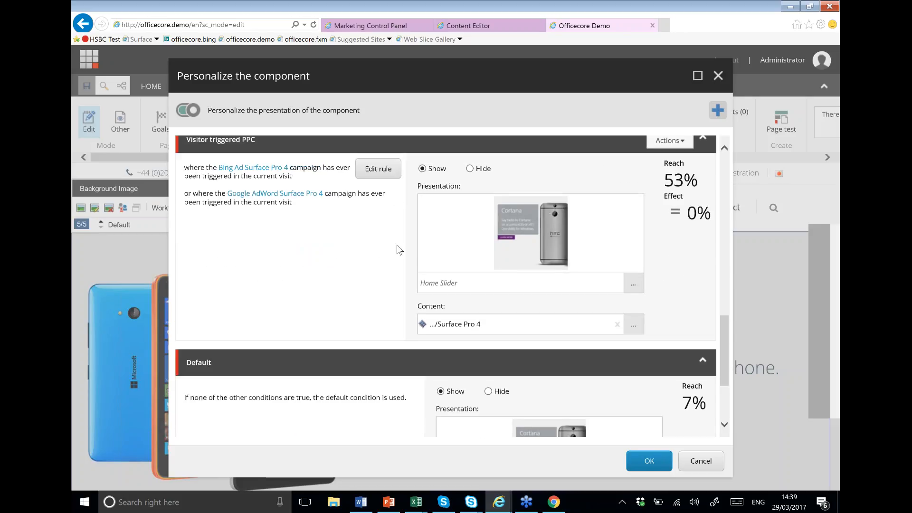
scroll(386, 269, up, 5)
Step: Show Actions for the Visitor triggered PPC rule and scroll through all personalization rules
click(669, 365)
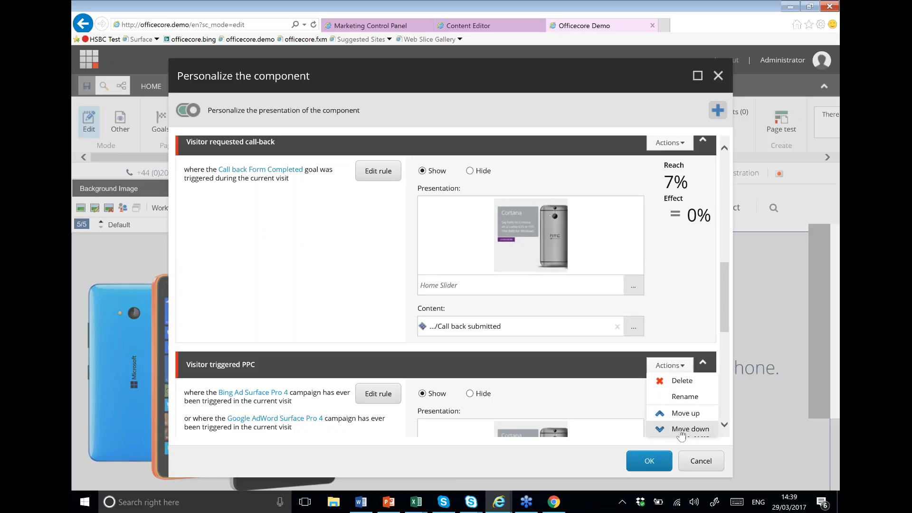
click(722, 190)
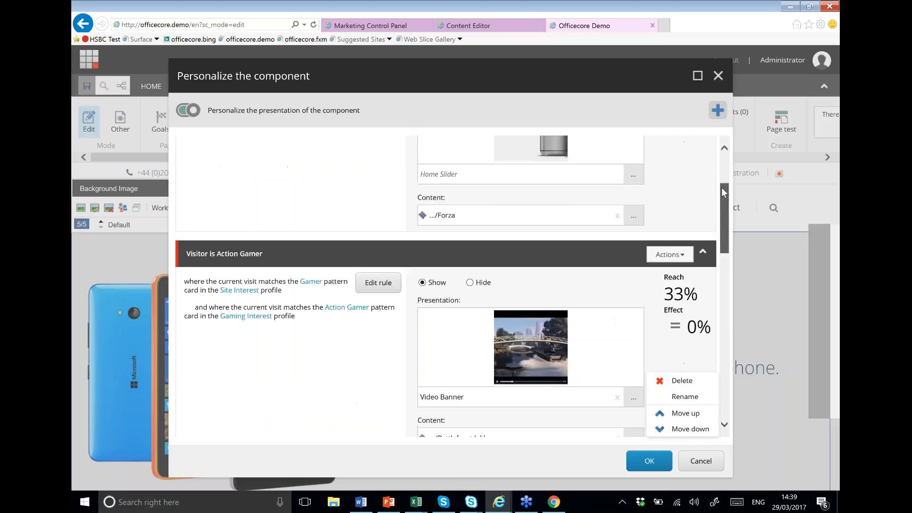
drag(721, 189, 721, 161)
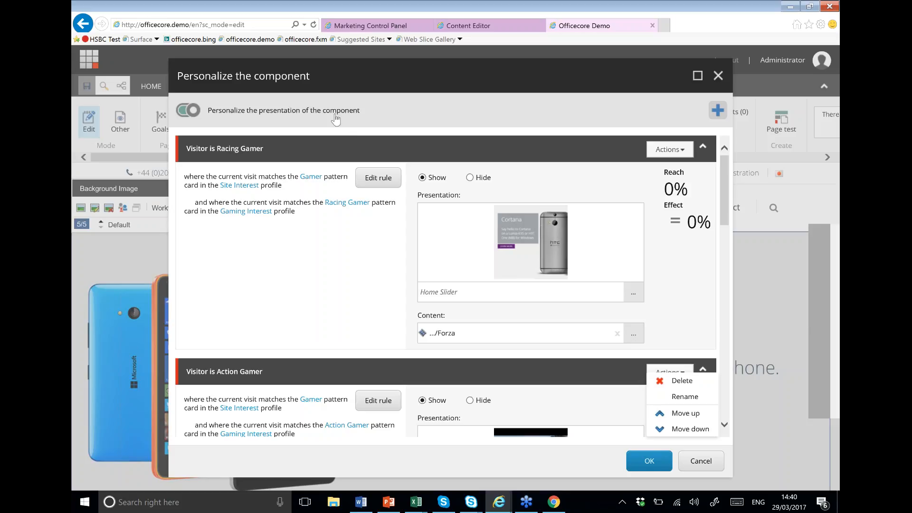
scroll(495, 255, down, 1)
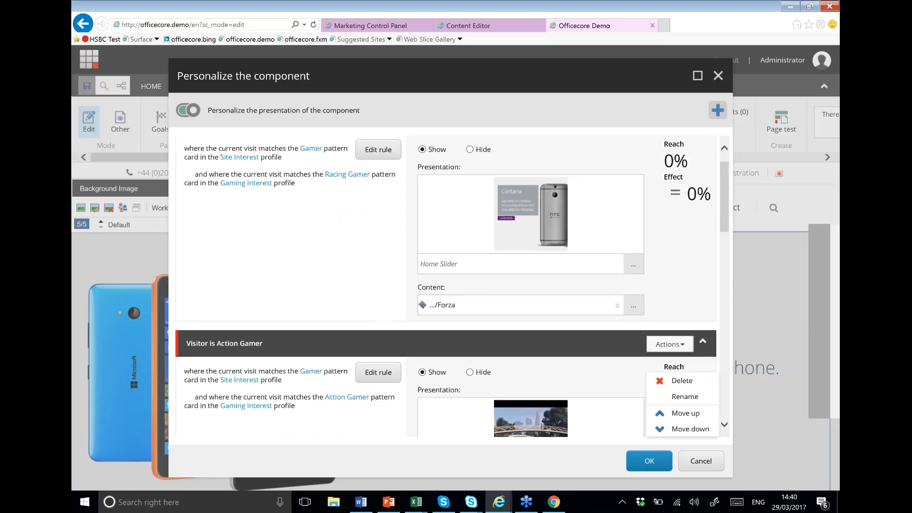
scroll(509, 255, down, 8)
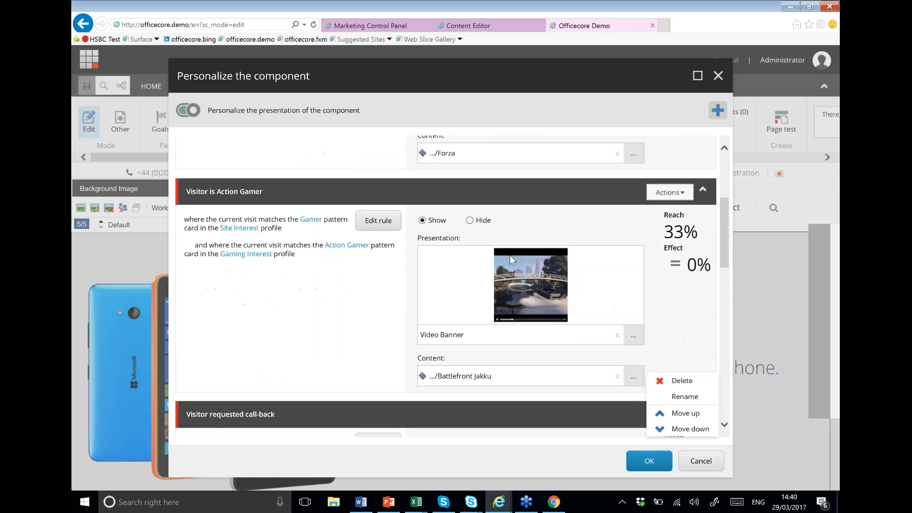
scroll(380, 221, down, 8)
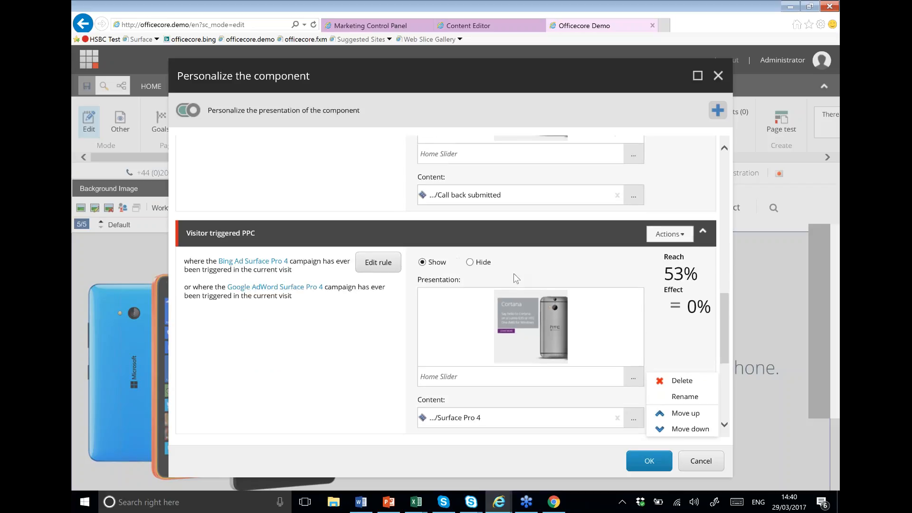
scroll(380, 221, up, 8)
scroll(380, 221, down, 3)
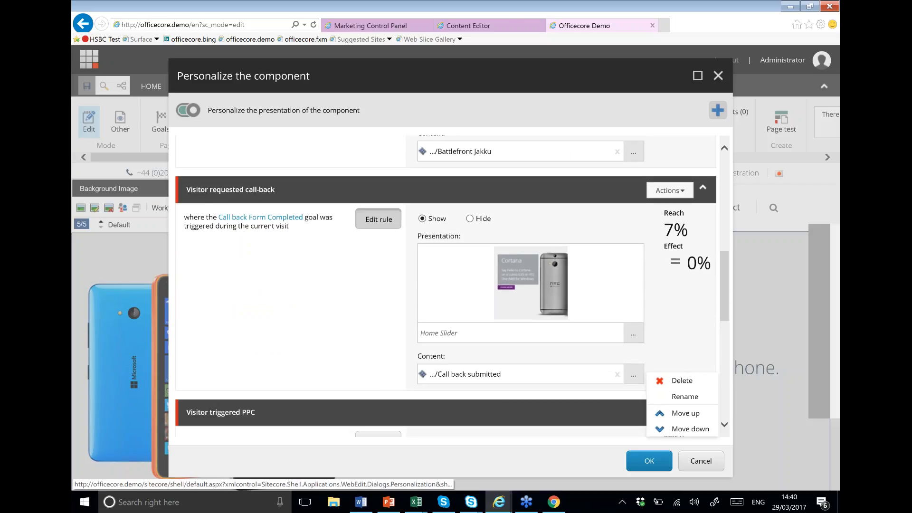
Step: Edit the call-back rule and add the goal-triggered-this-visit condition found by searching 'goal'
click(378, 219)
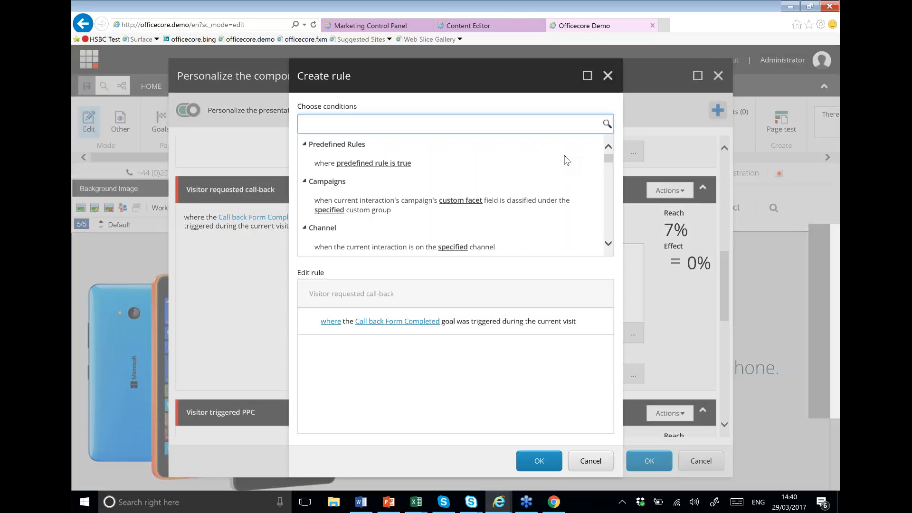
mouse_move(609, 157)
mouse_down()
mouse_move(602, 237)
mouse_move(610, 219)
mouse_move(607, 156)
mouse_up()
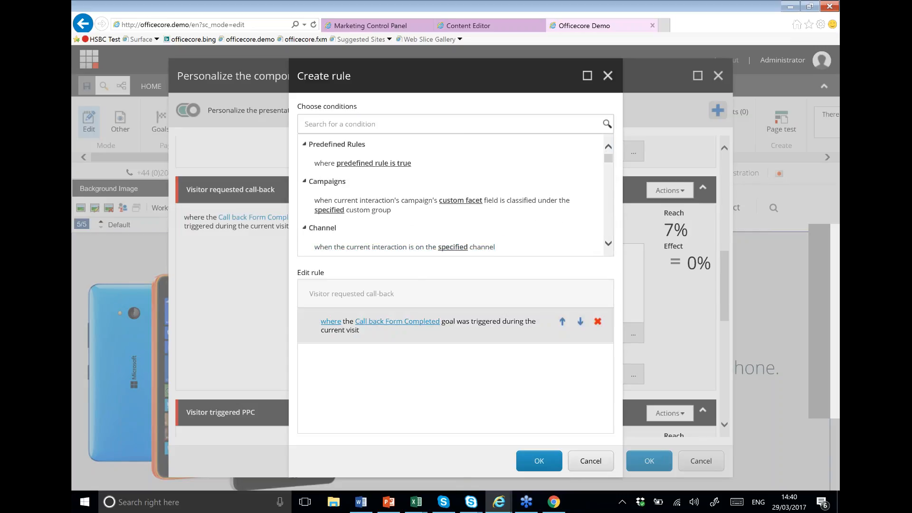
click(369, 126)
text(goal)
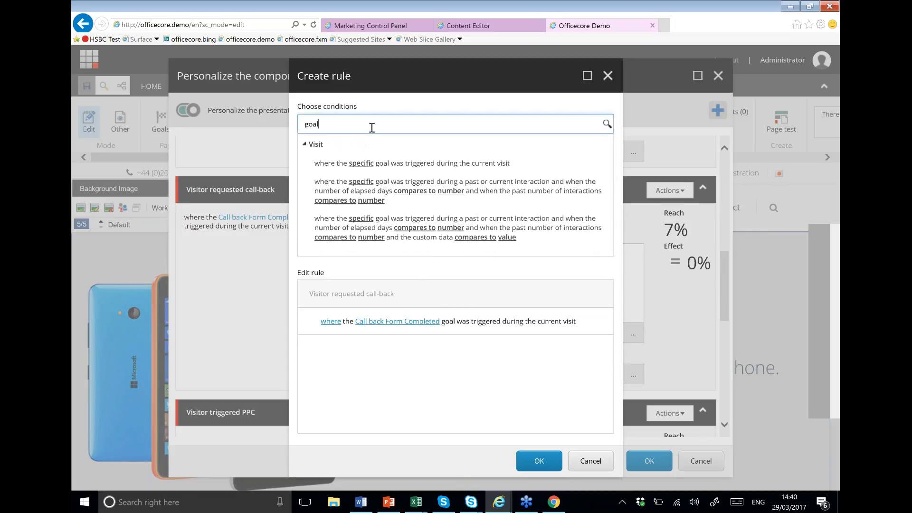
click(384, 163)
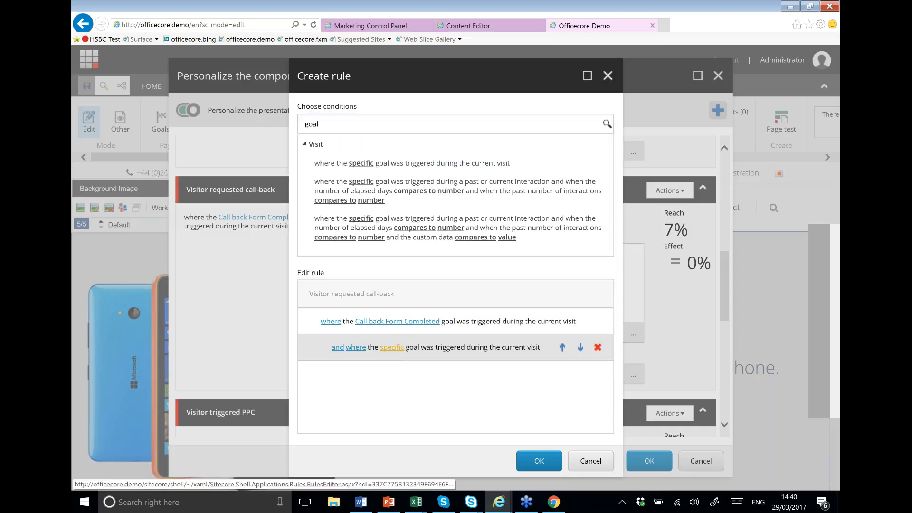
Step: Set the condition's goal to Call back Form Completed and confirm the rule changes
click(391, 347)
click(199, 173)
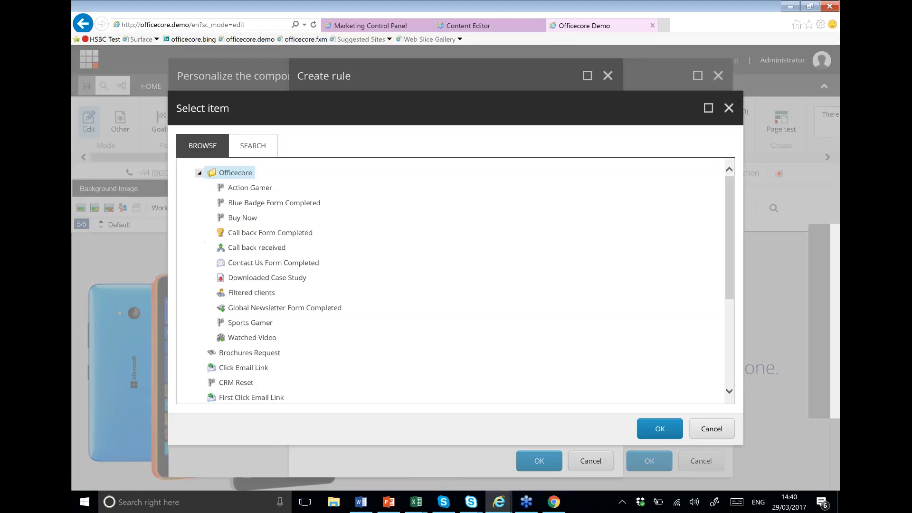
click(268, 233)
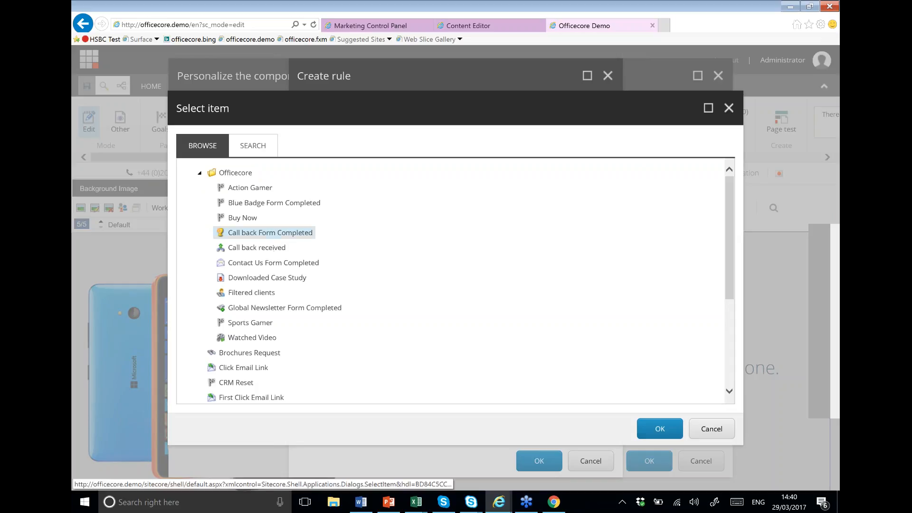
click(660, 429)
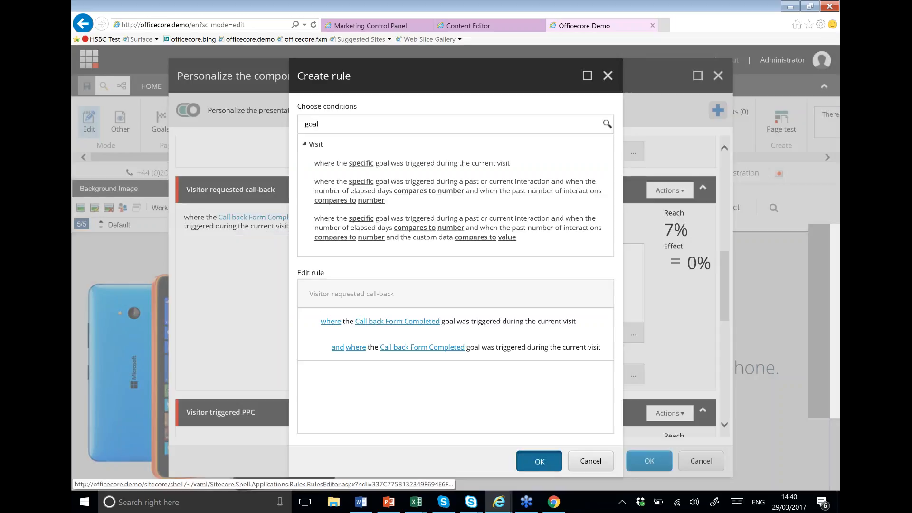
click(539, 461)
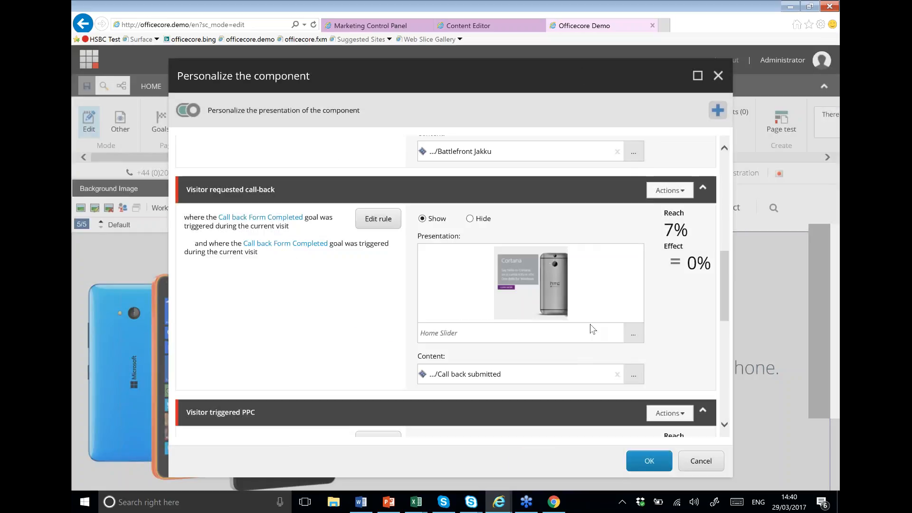
click(635, 336)
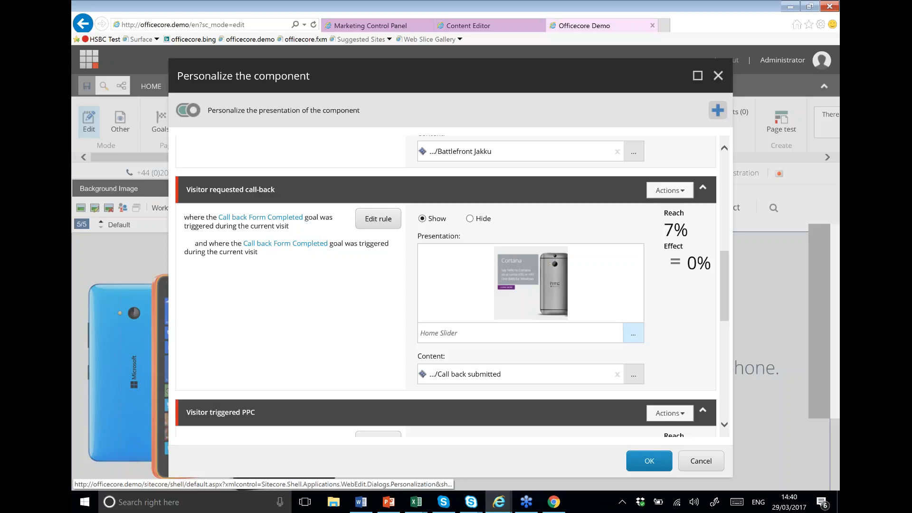
Step: Reopen the Visitor requested call-back rule and browse the conditions list down to the Social section
click(633, 333)
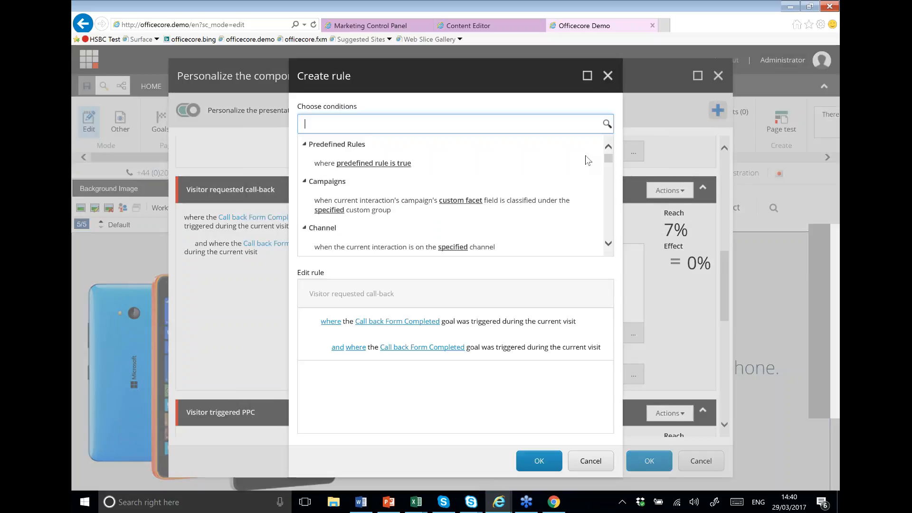
drag(608, 158, 613, 181)
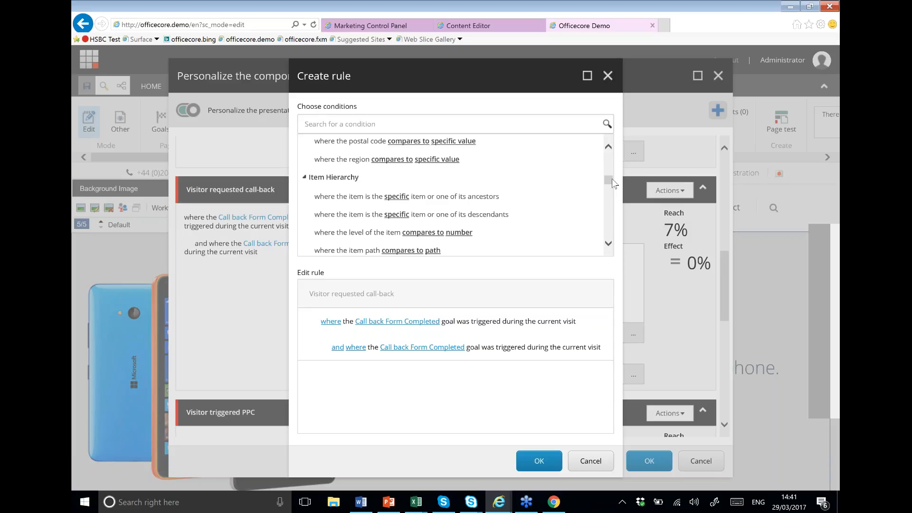
drag(610, 180, 604, 193)
scroll(604, 189, down, 1)
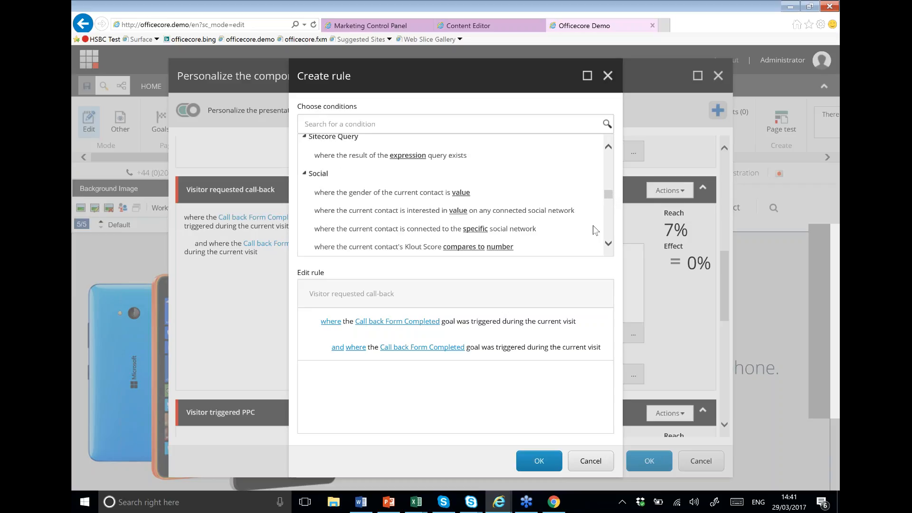
Step: Cancel the Create rule editor unchanged, then cancel the Personalize the component dialog without saving
click(590, 460)
scroll(655, 341, down, 4)
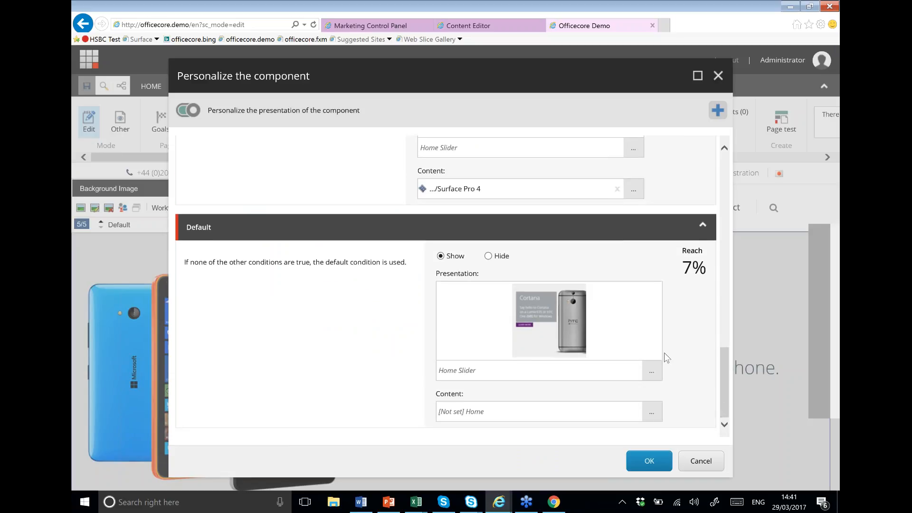
scroll(664, 352, up, 2)
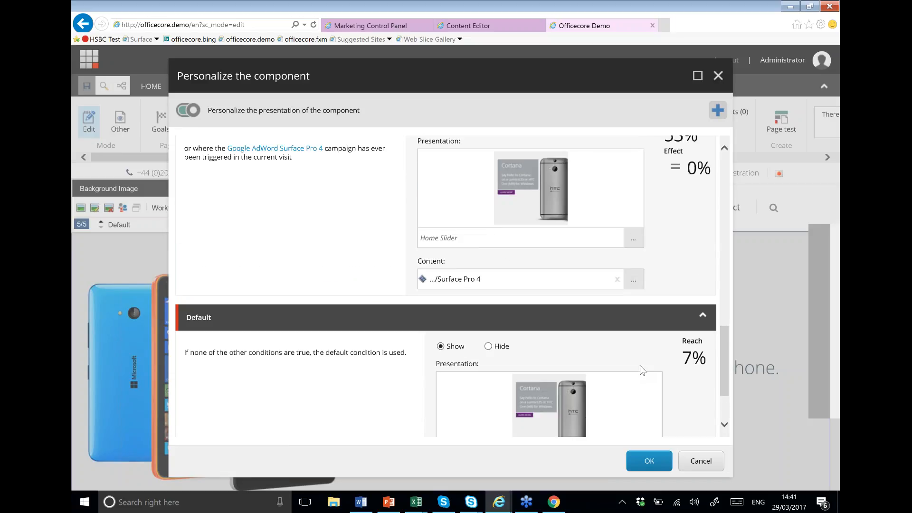
scroll(639, 366, down, 2)
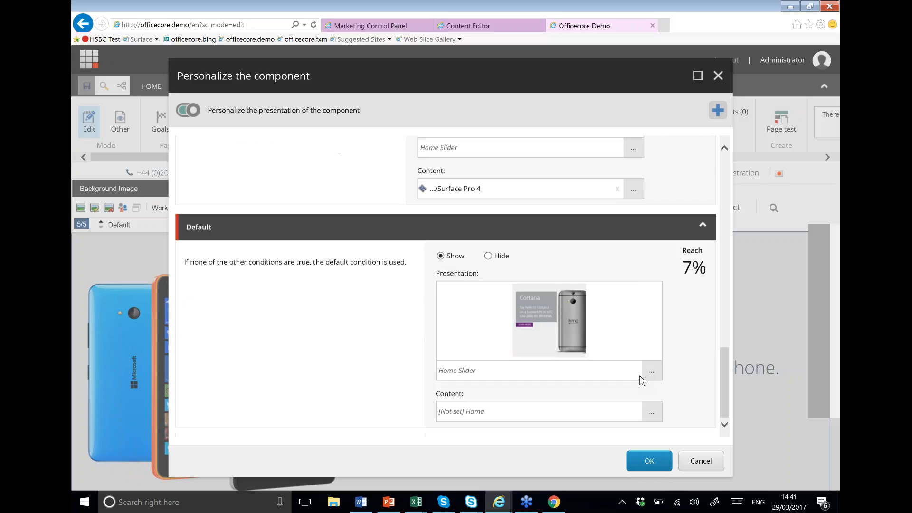
click(694, 465)
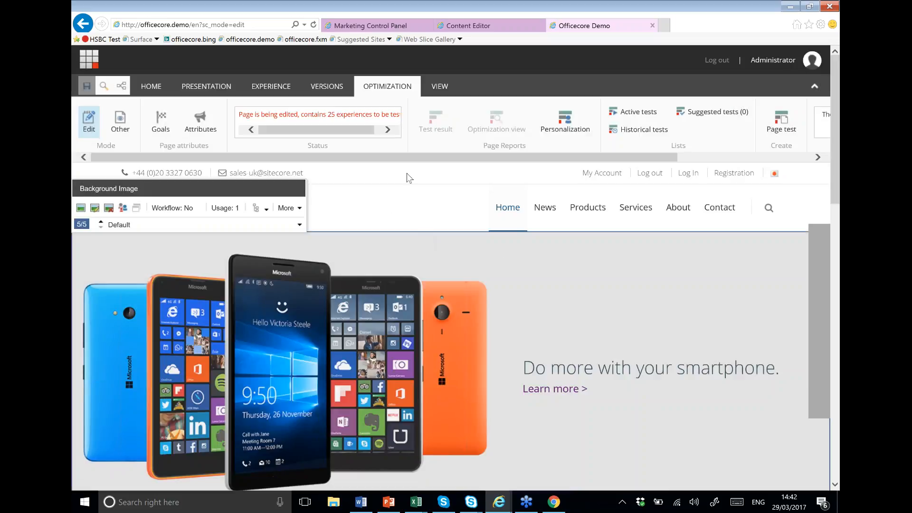
Step: Return to the Launchpad and open the Marketing Control Panel
click(91, 62)
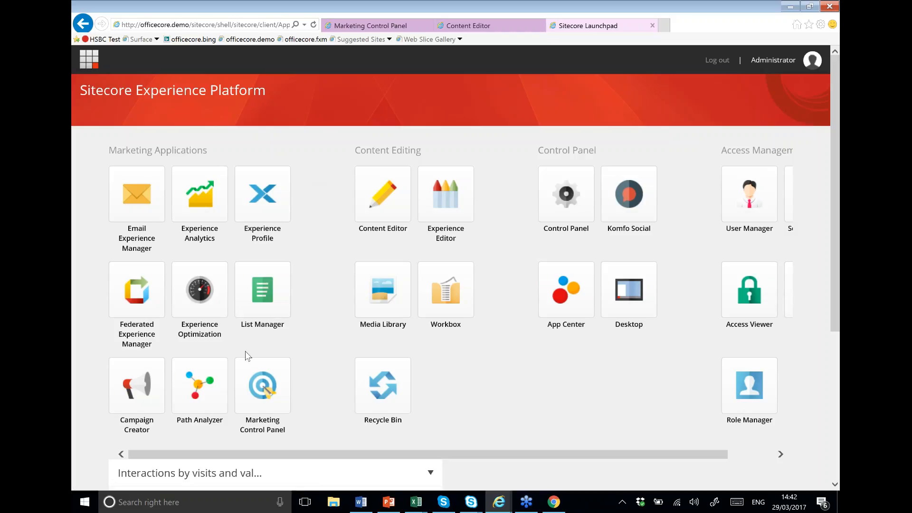
click(257, 387)
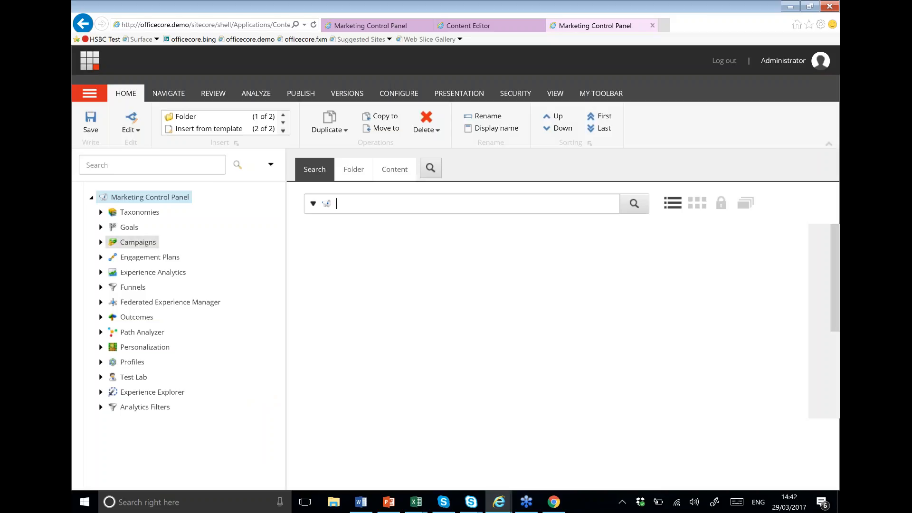
Step: Expand Engagement Plans and select the Call Back Requested plan to show its diagram
click(99, 258)
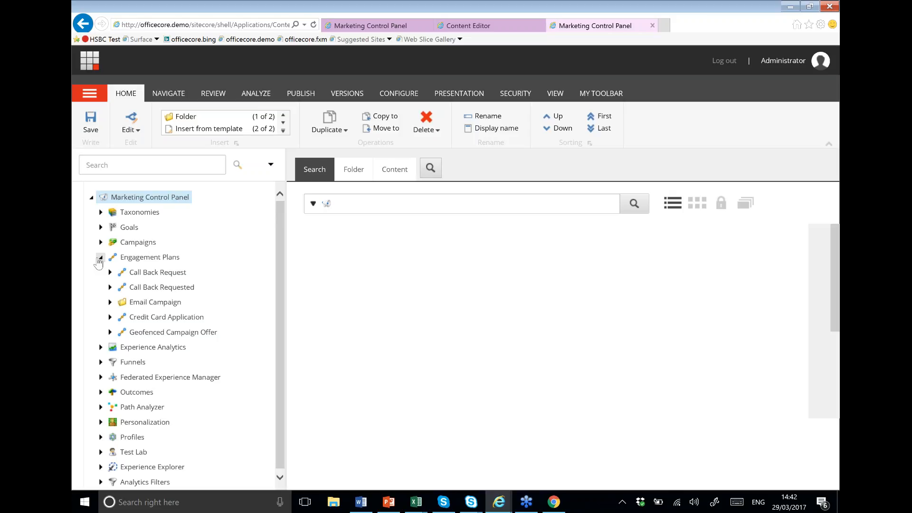
click(119, 287)
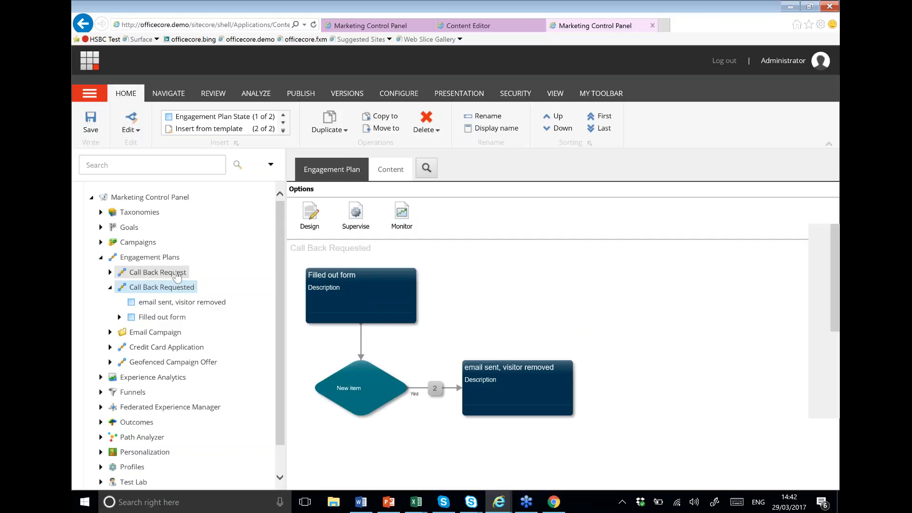
click(179, 276)
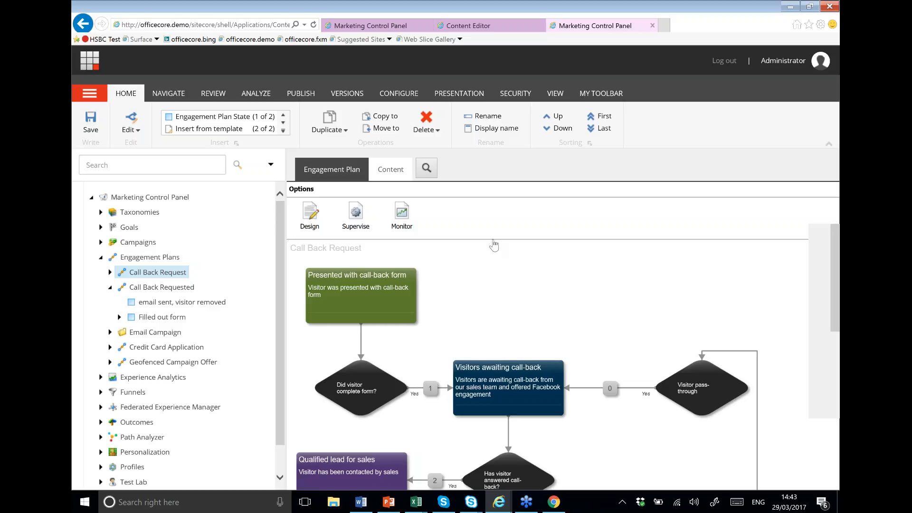
scroll(494, 245, down, 1)
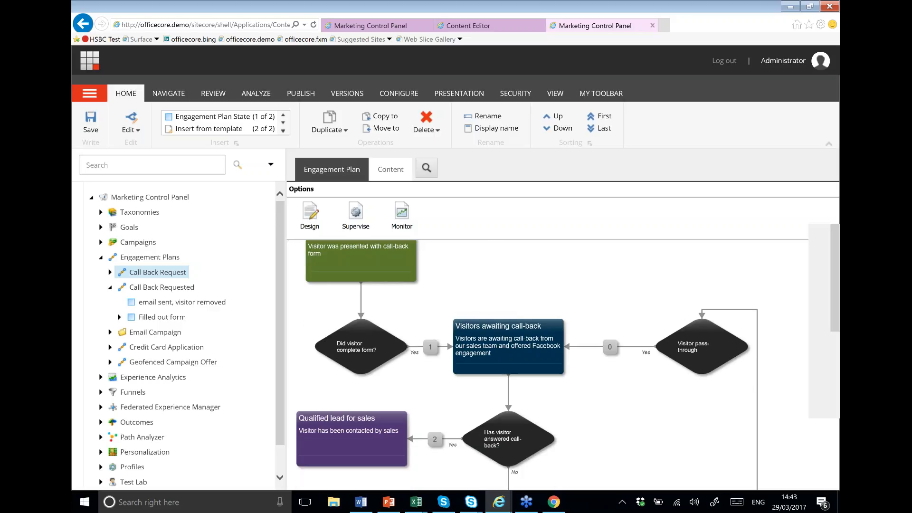
scroll(617, 261, down, 5)
scroll(618, 261, up, 5)
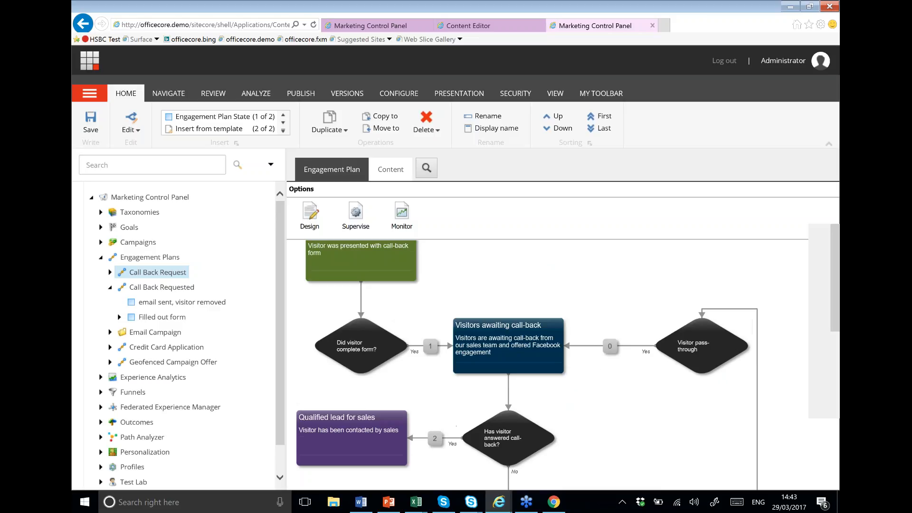
scroll(635, 435, up, 1)
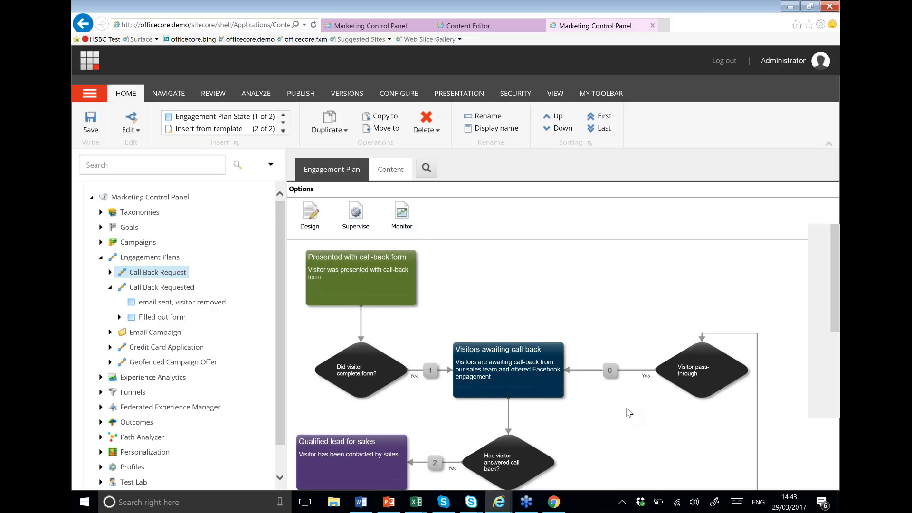
scroll(562, 309, up, 1)
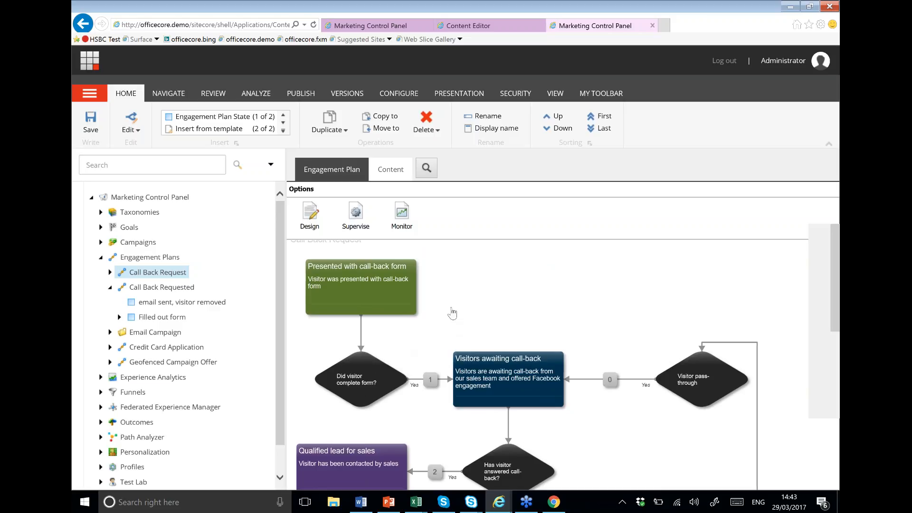
scroll(455, 311, down, 1)
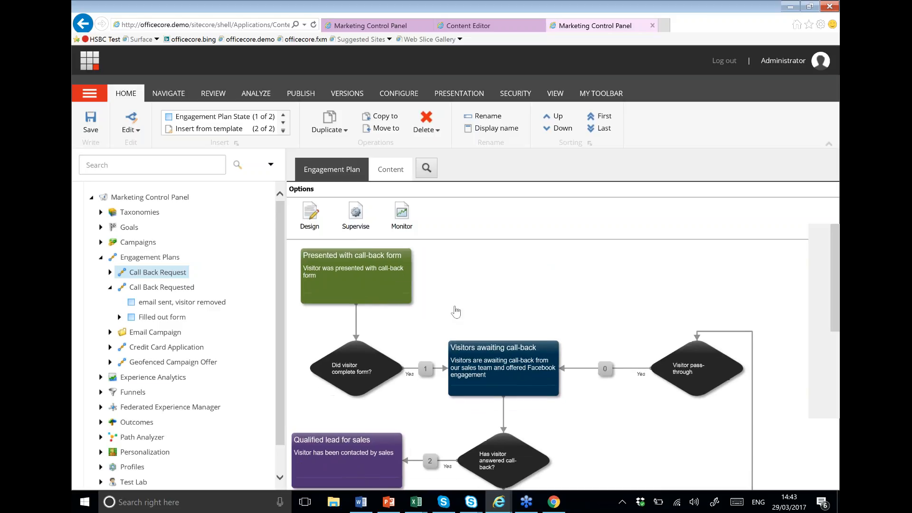
Step: Open the Call Back Request plan in the Designer and pan across its diagram
click(309, 217)
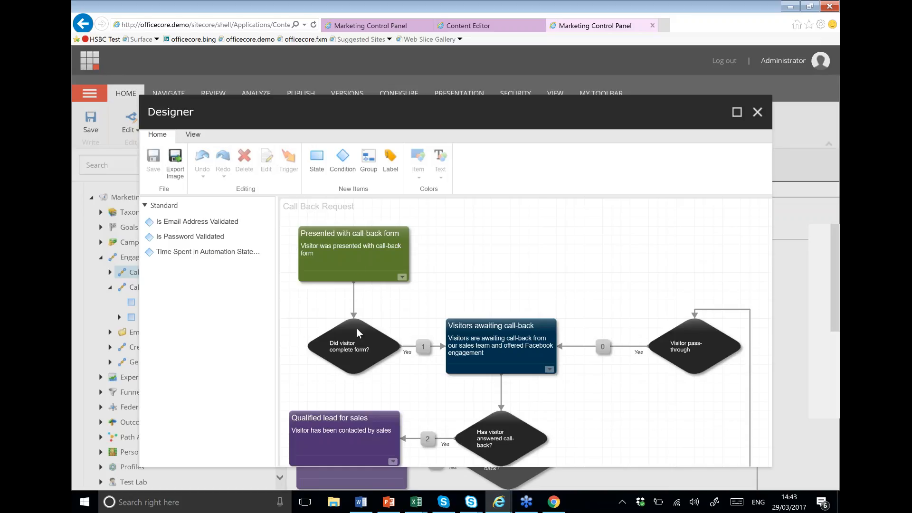
drag(616, 377, 525, 368)
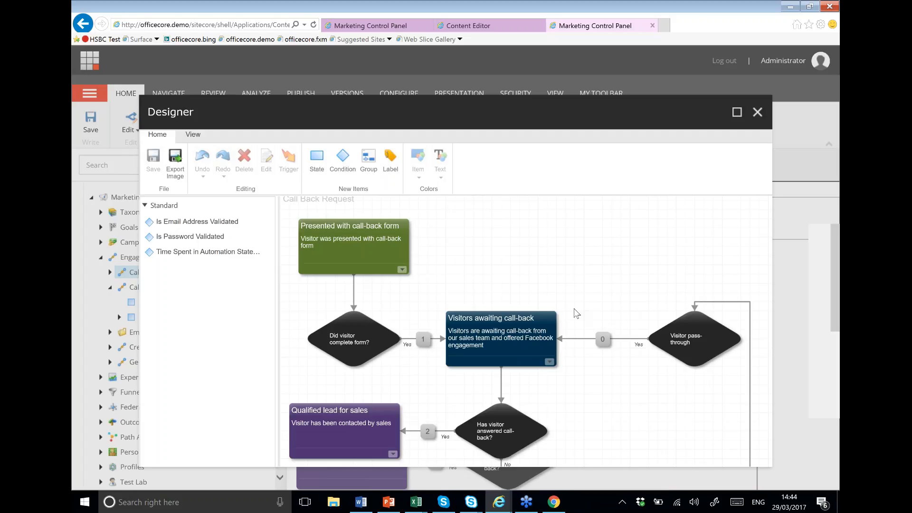
scroll(568, 283, down, 2)
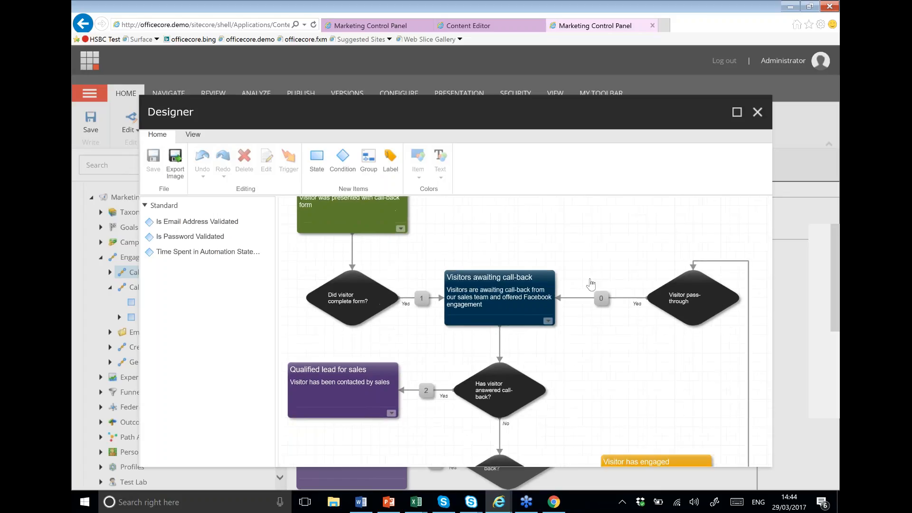
scroll(593, 291, up, 1)
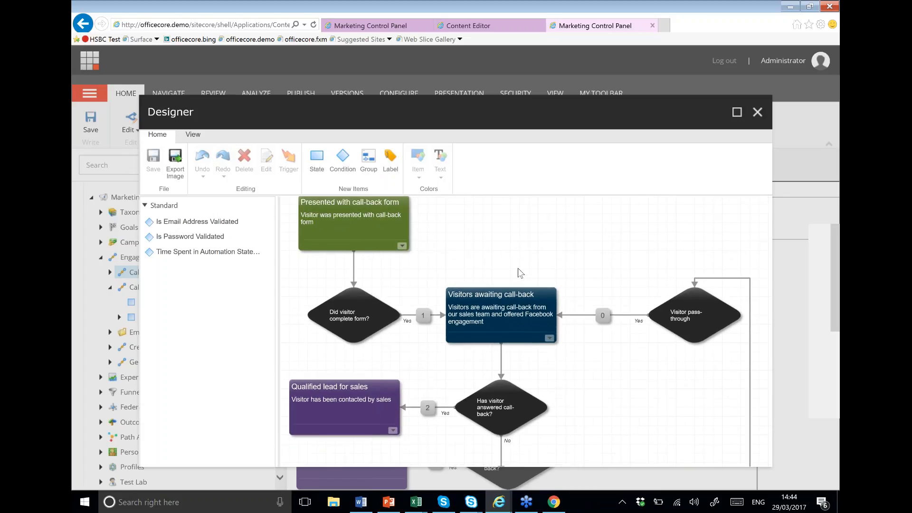
scroll(516, 277, up, 1)
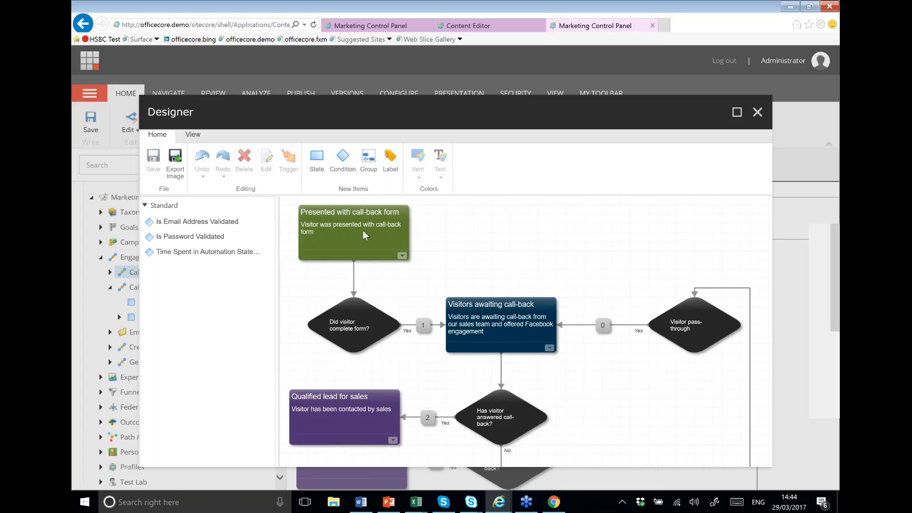
mouse_move(383, 330)
click(423, 326)
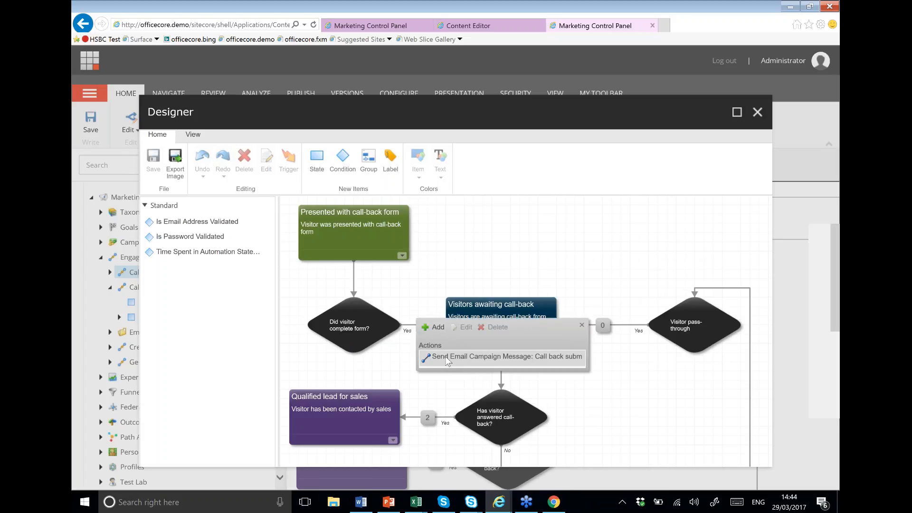
click(356, 312)
click(356, 315)
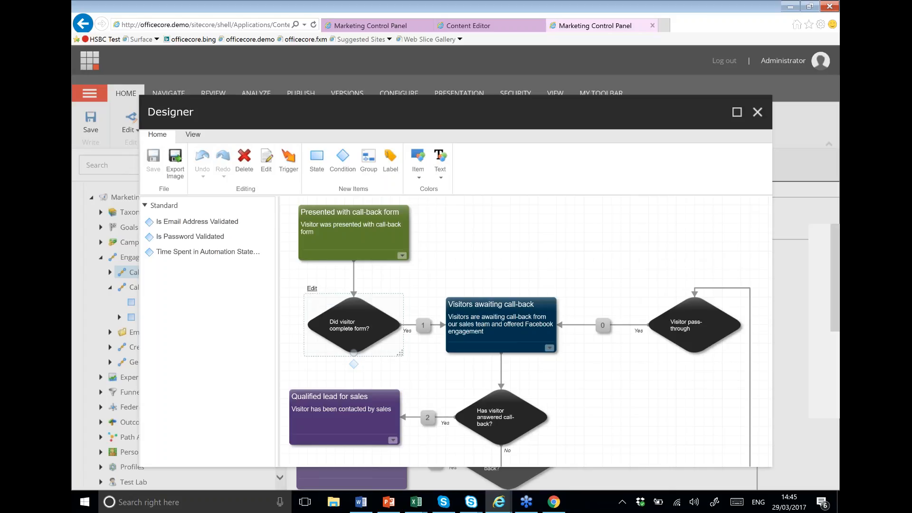
click(311, 288)
scroll(604, 266, down, 2)
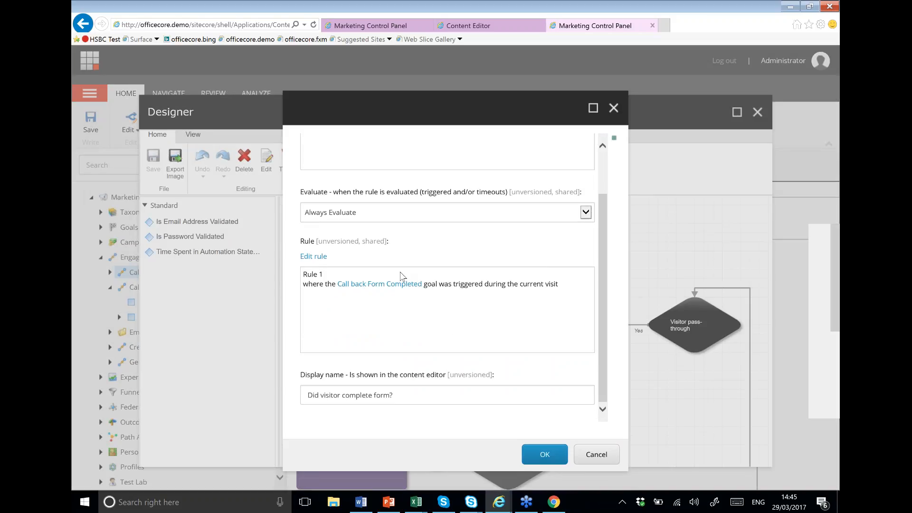
click(314, 257)
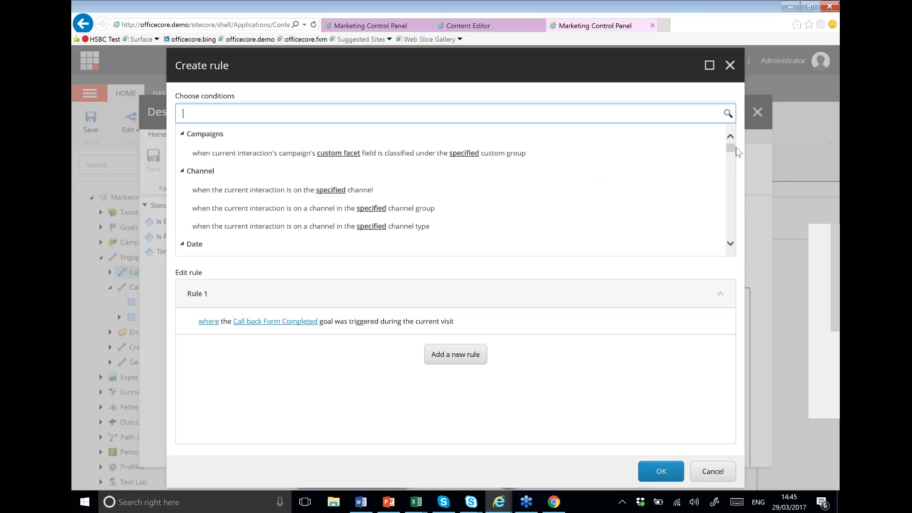
scroll(730, 190, down, 15)
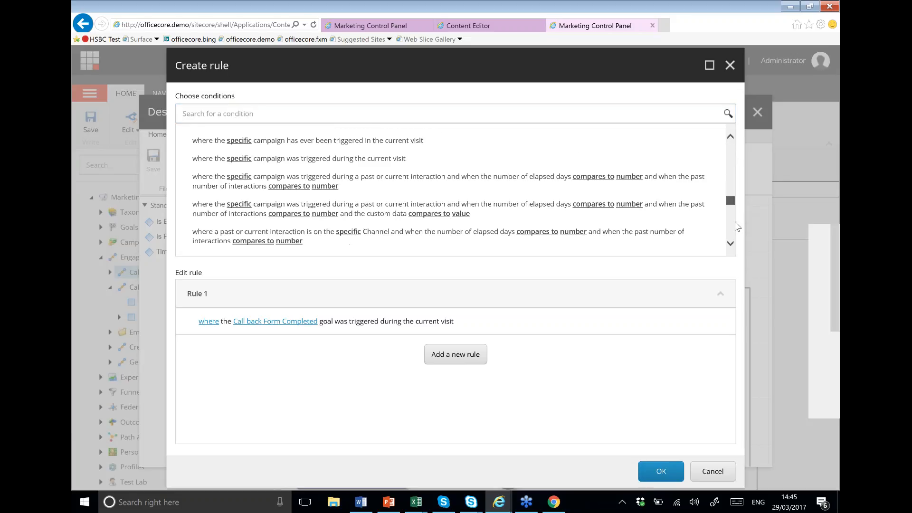
click(661, 471)
click(596, 455)
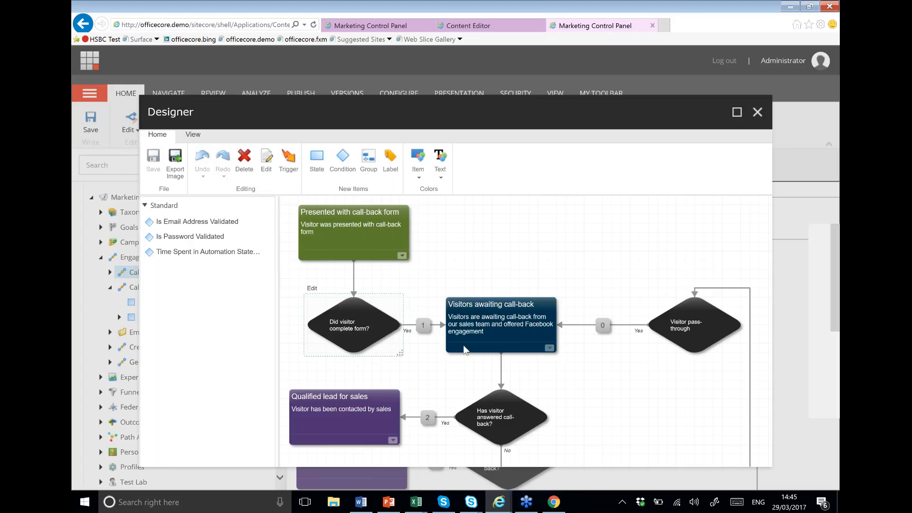
Step: View the form-completed '1' connector's action, close the action list and scroll the canvas
click(425, 332)
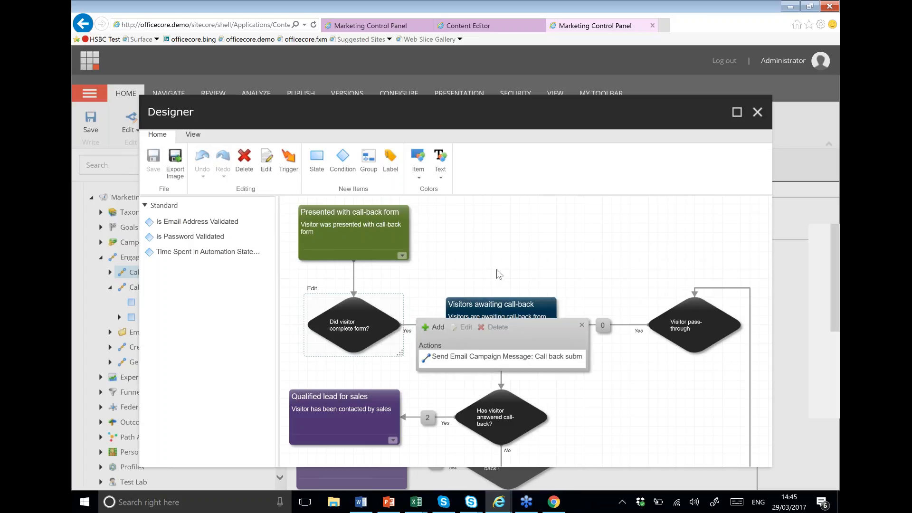
click(520, 263)
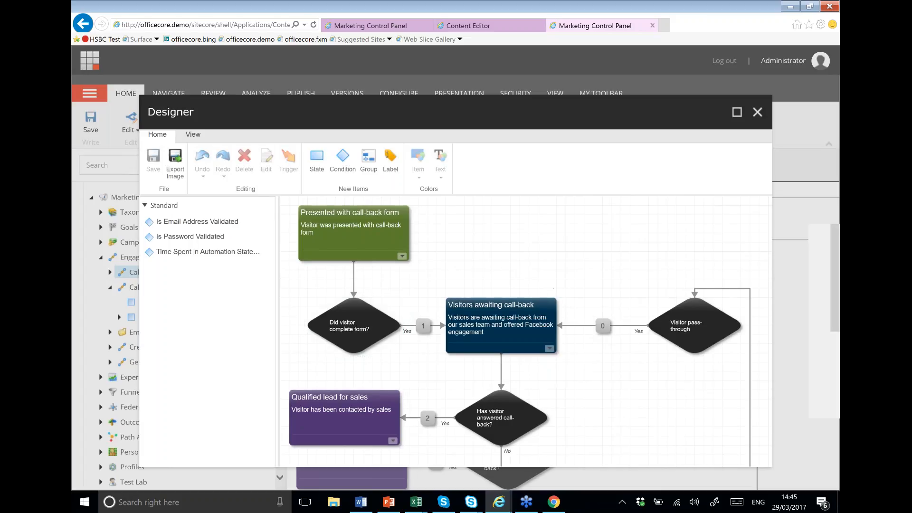
scroll(554, 290, down, 2)
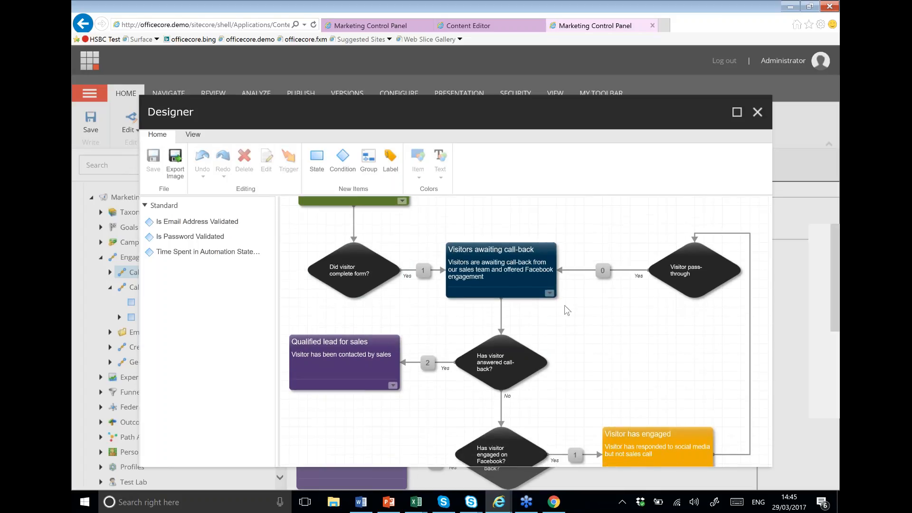
scroll(568, 311, down, 1)
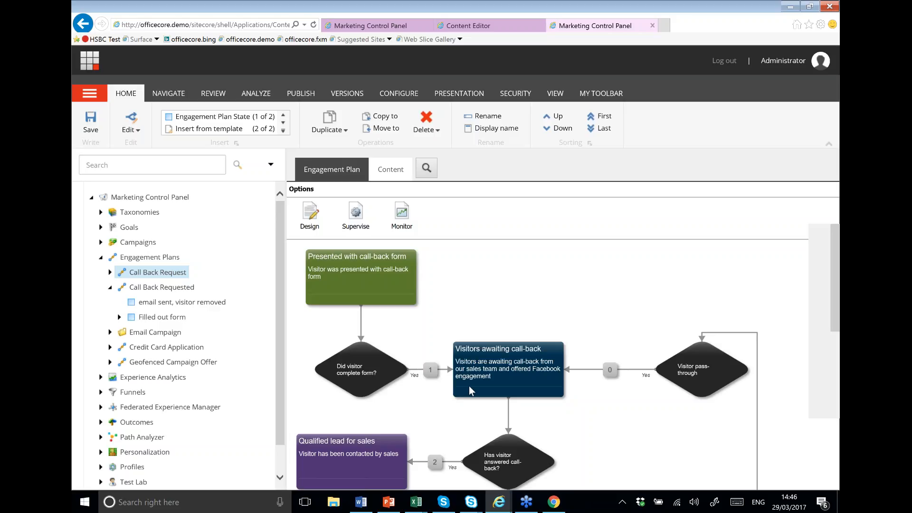
click(405, 219)
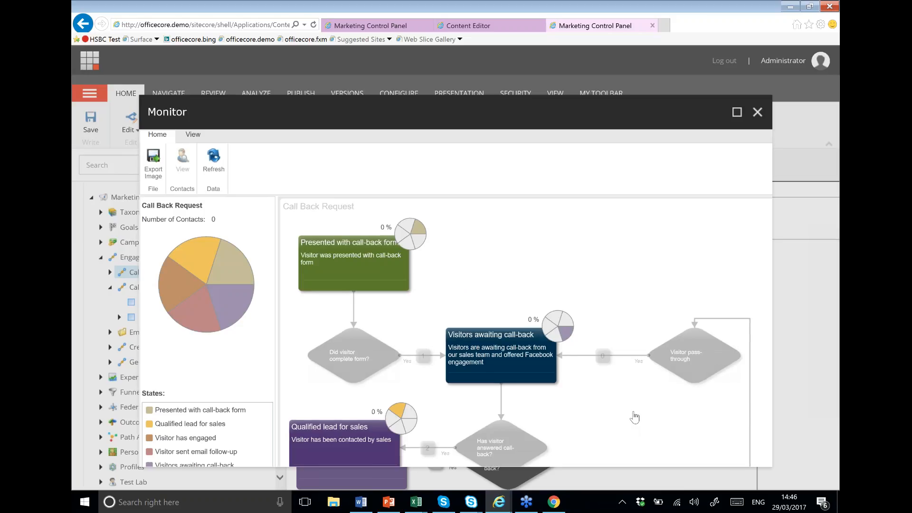
scroll(632, 408, down, 1)
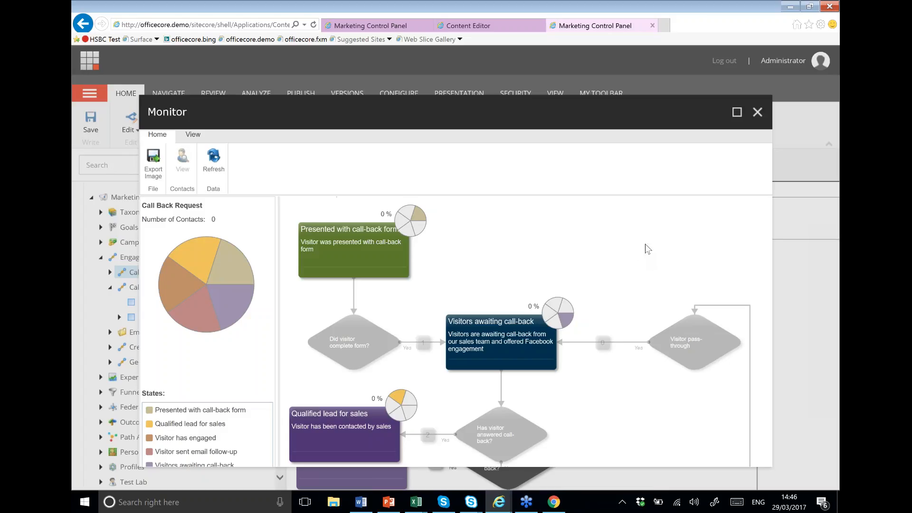
click(758, 114)
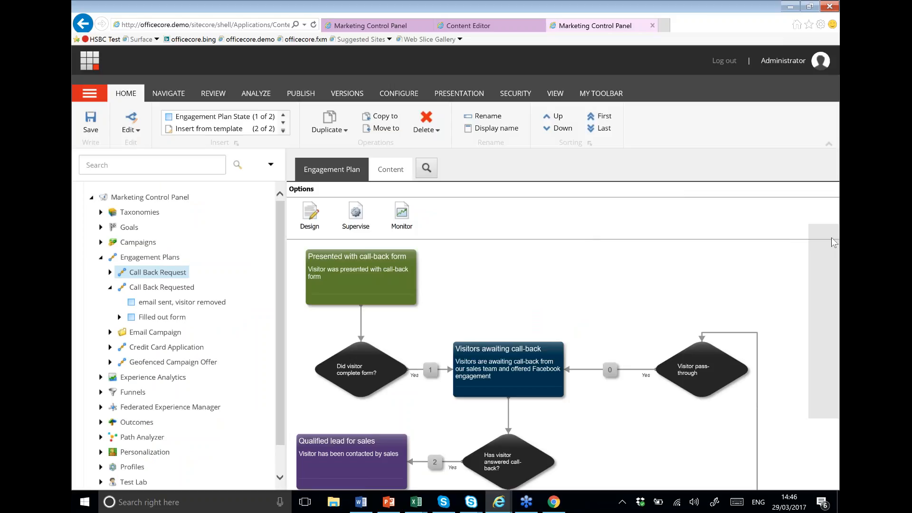
Step: Bring PowerPoint forward and present the 'Thank you, any questions?' slide full screen
click(396, 507)
click(664, 481)
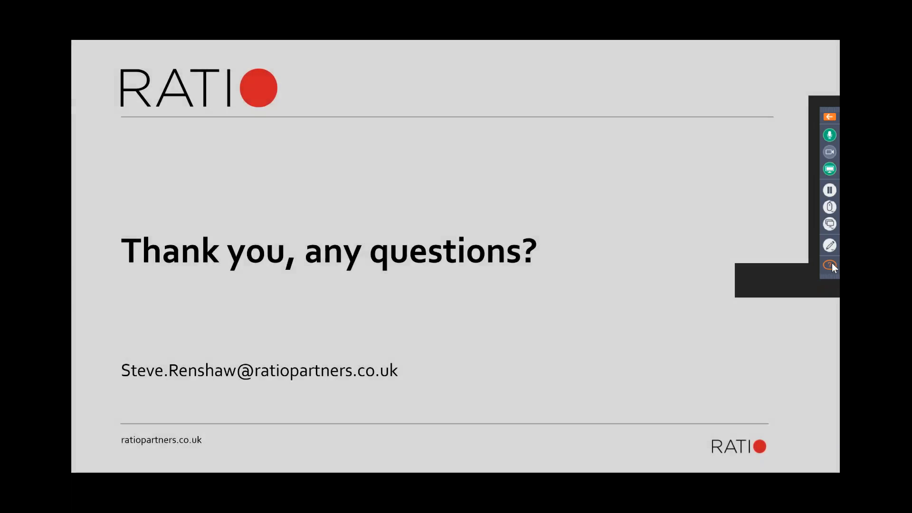
click(830, 265)
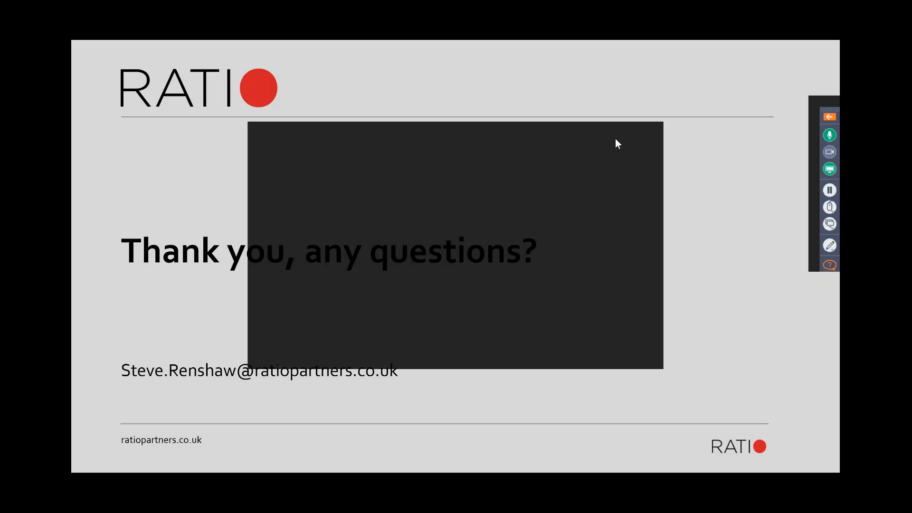
drag(614, 139, 792, 214)
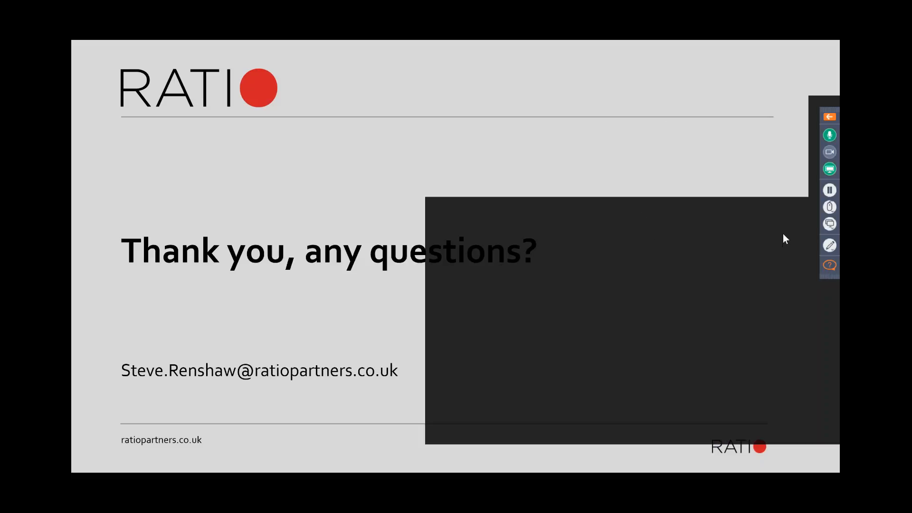